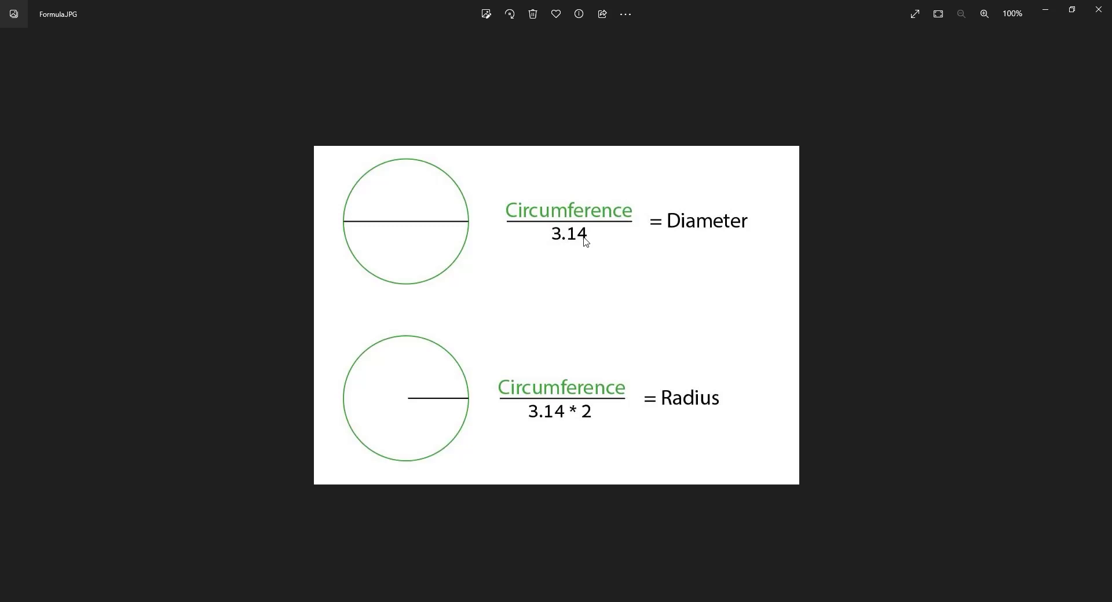
Step: Select the bottom edges of all seven back and front bodice pieces to read their 69.81 cm total
left_click(567, 274, "shift")
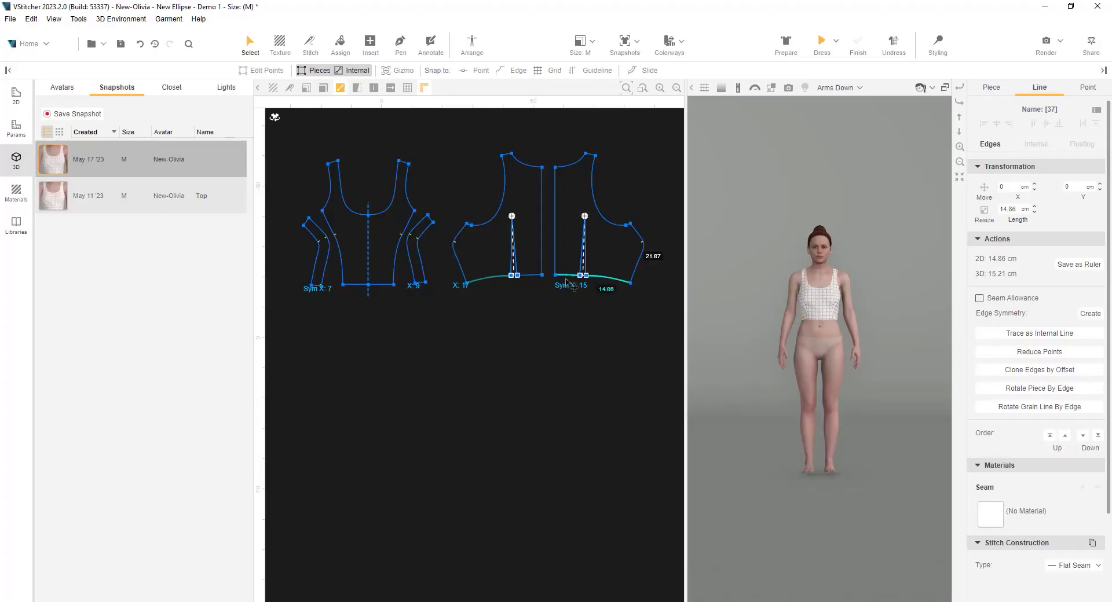
left_click(530, 275, "shift")
left_click(489, 280, "shift")
left_click(421, 283, "shift")
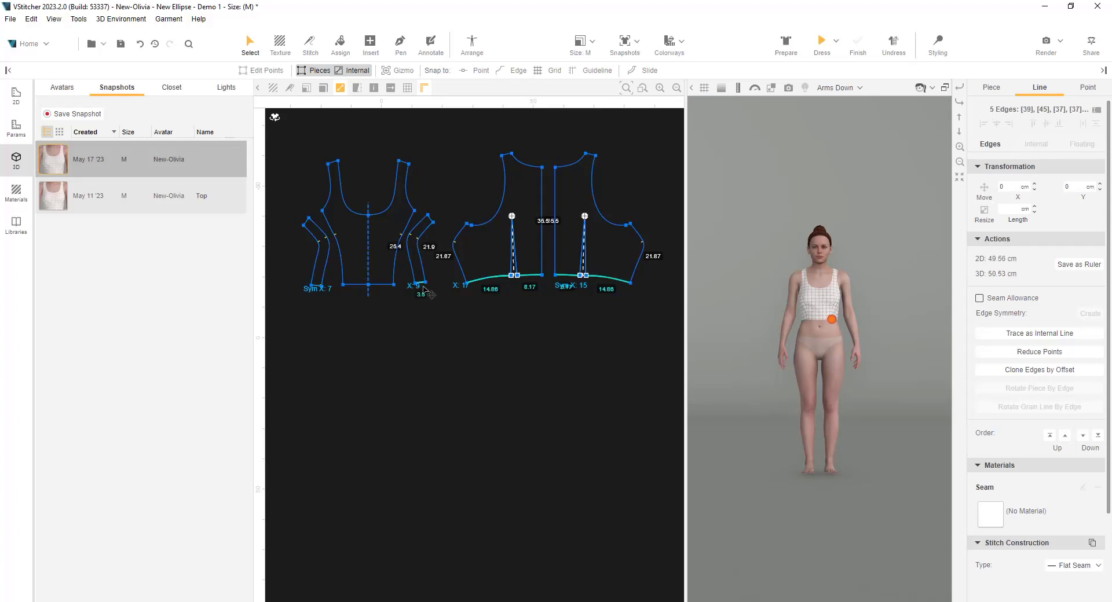
left_click(381, 285, "shift")
left_click(354, 284, "shift")
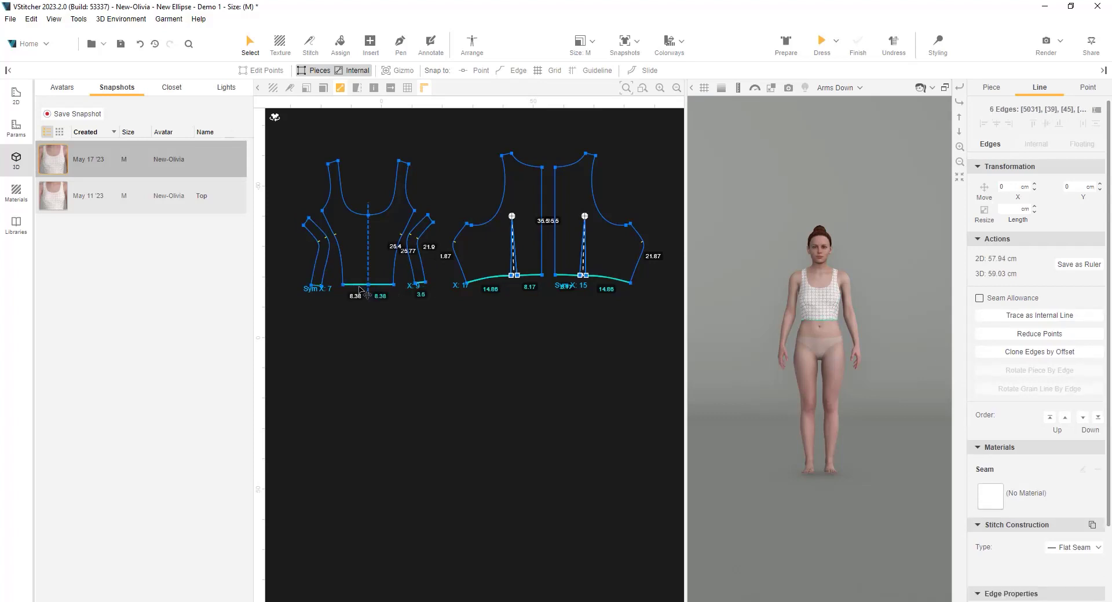
left_click(322, 284, "shift")
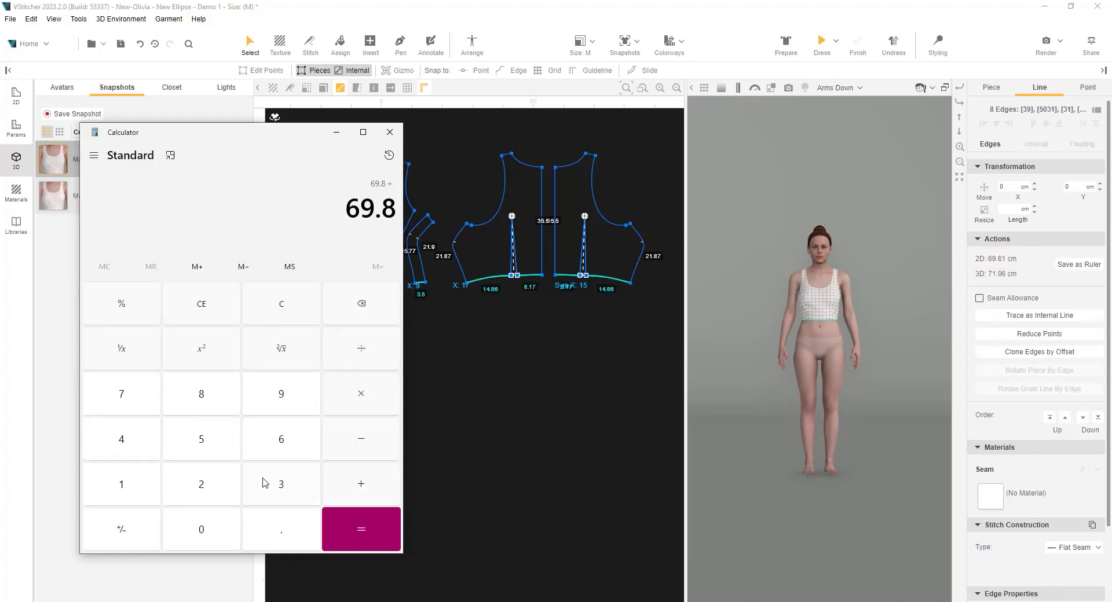
Step: Divide 69.8 by 3.14 in Calculator (about 22.2293), then close Calculator
left_click(263, 480)
left_click(271, 521)
left_click(144, 481)
left_click(145, 444)
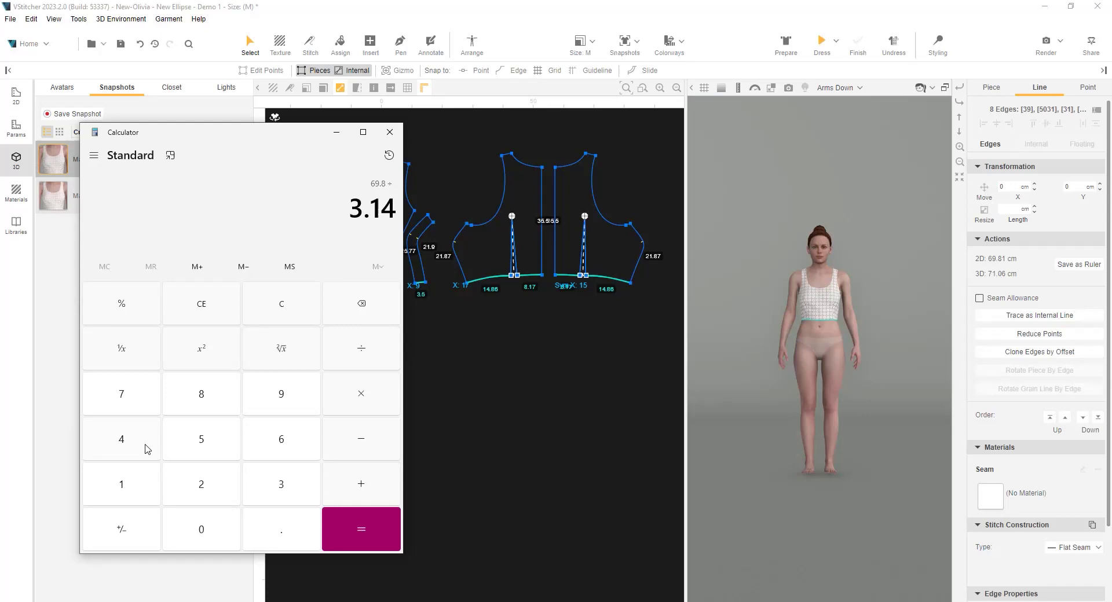
left_click(365, 527)
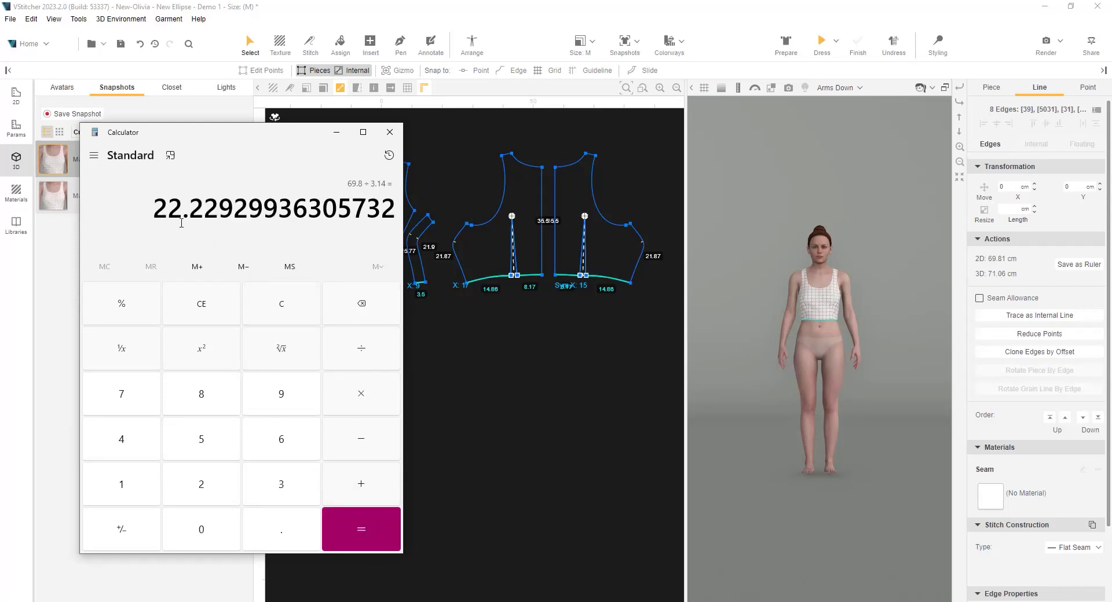
left_click(390, 132)
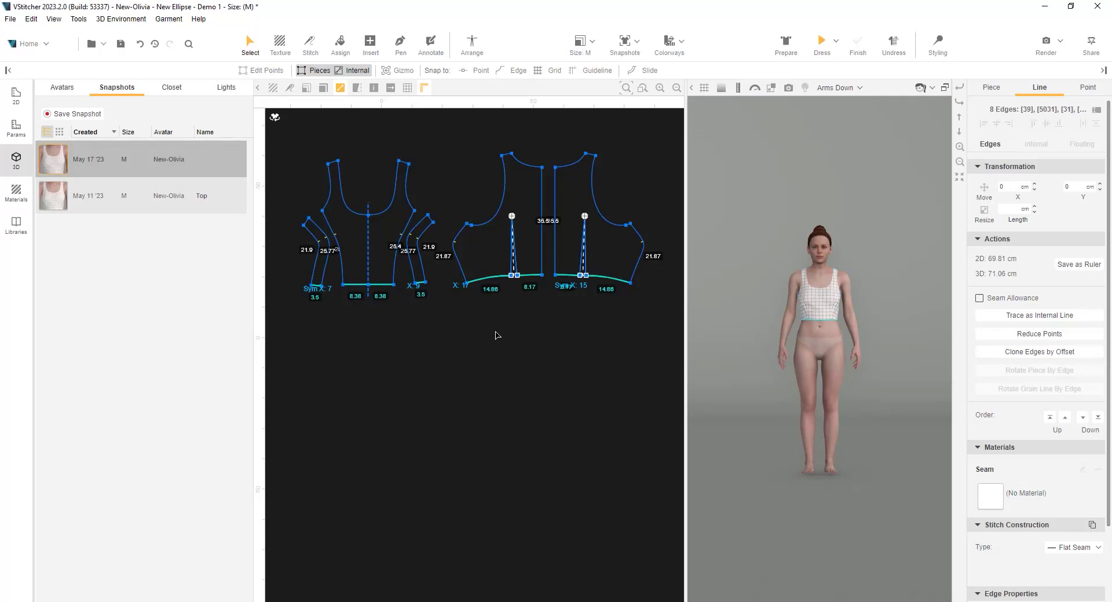
Step: Insert an ellipse 22.22 cm wide, with linked height, as the waist circle
key("i")
left_click(480, 372)
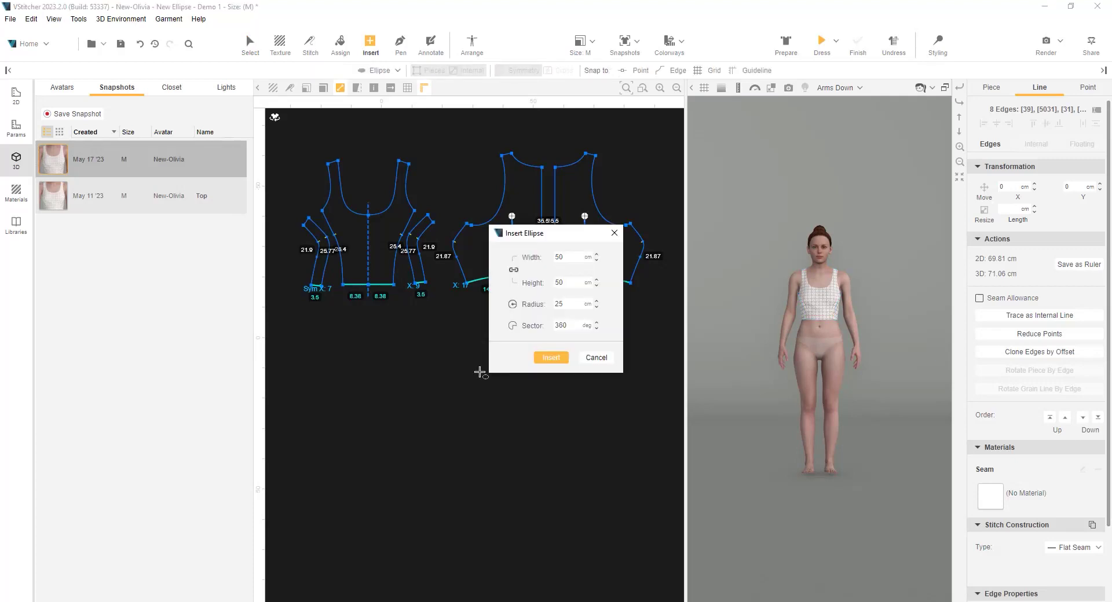
double_click(567, 257)
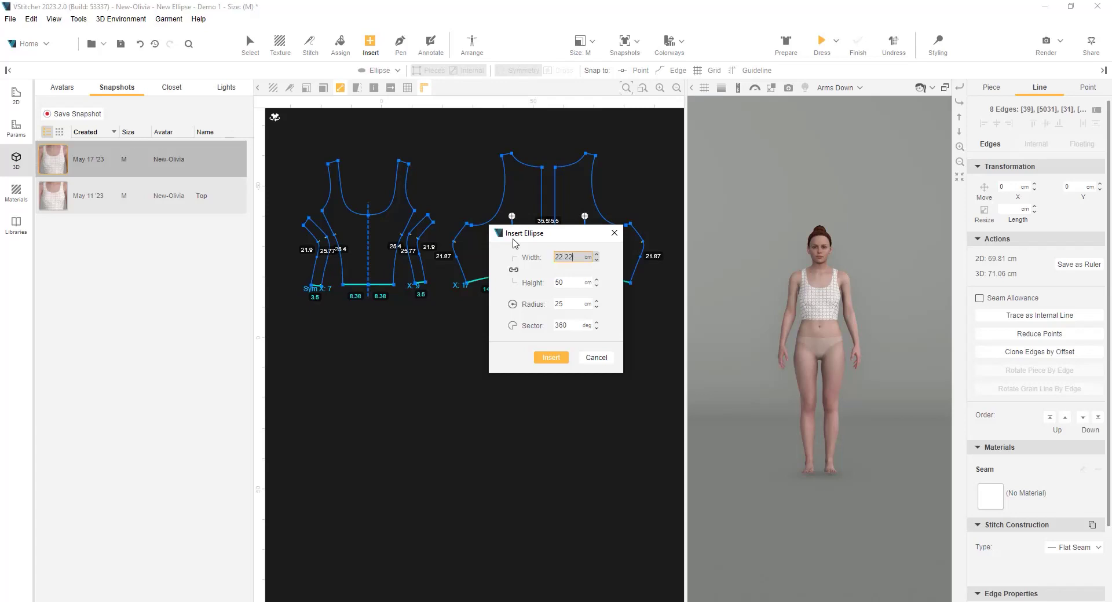
key("Return")
left_click(559, 361)
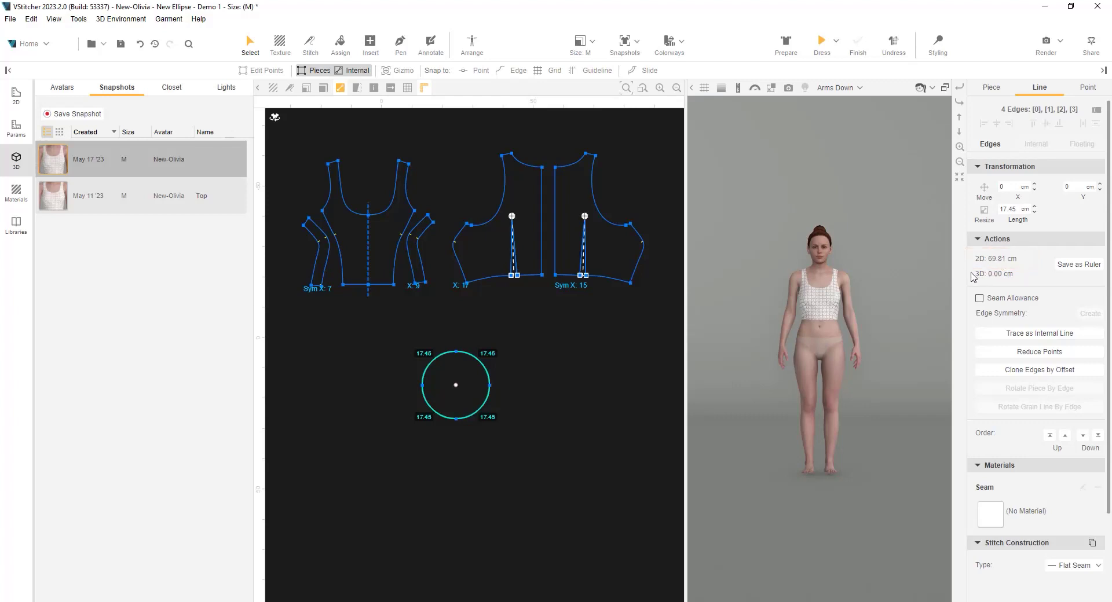
Step: Insert a second ellipse with radius 11.11+50, making a 122.22 cm circle
left_click(474, 481)
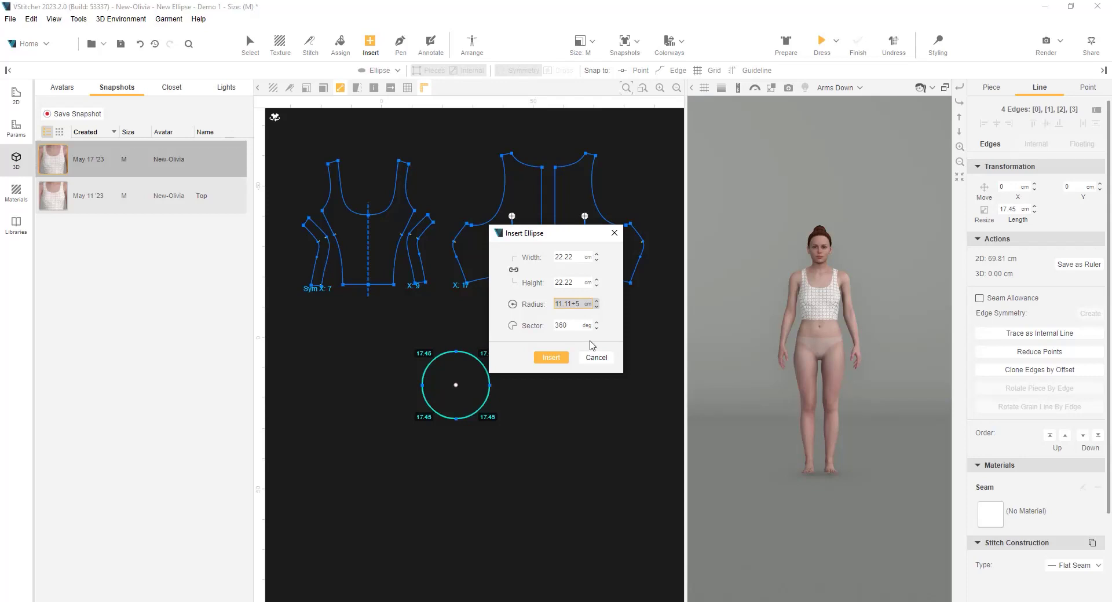
type("0")
left_click(545, 358)
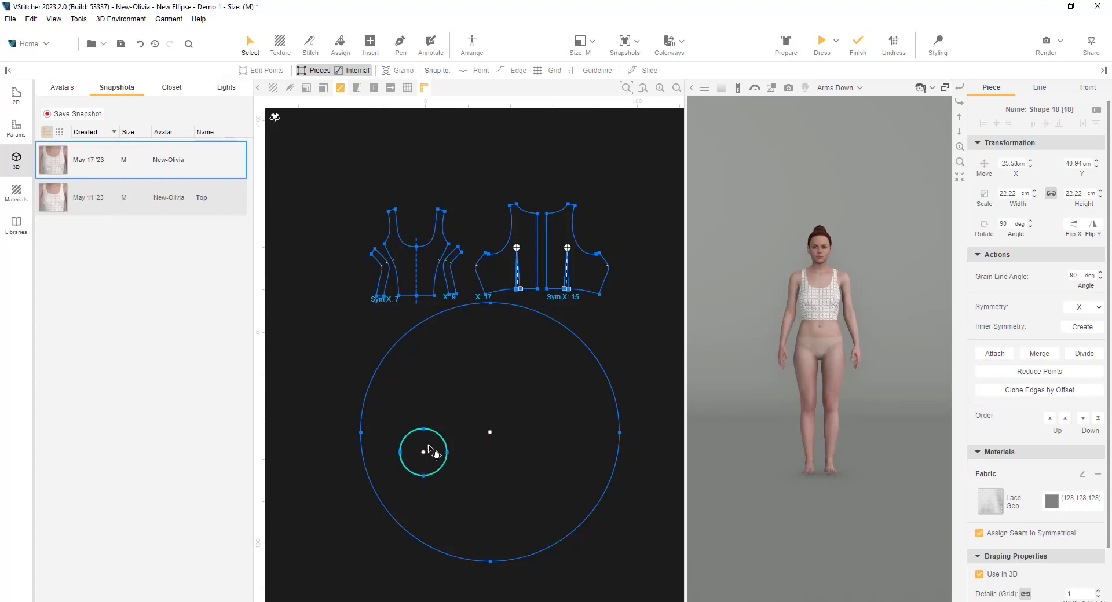
Step: Centre the 22.22 cm waist circle inside the 122.22 cm skirt circle
left_click_drag(435, 455, 336, 365)
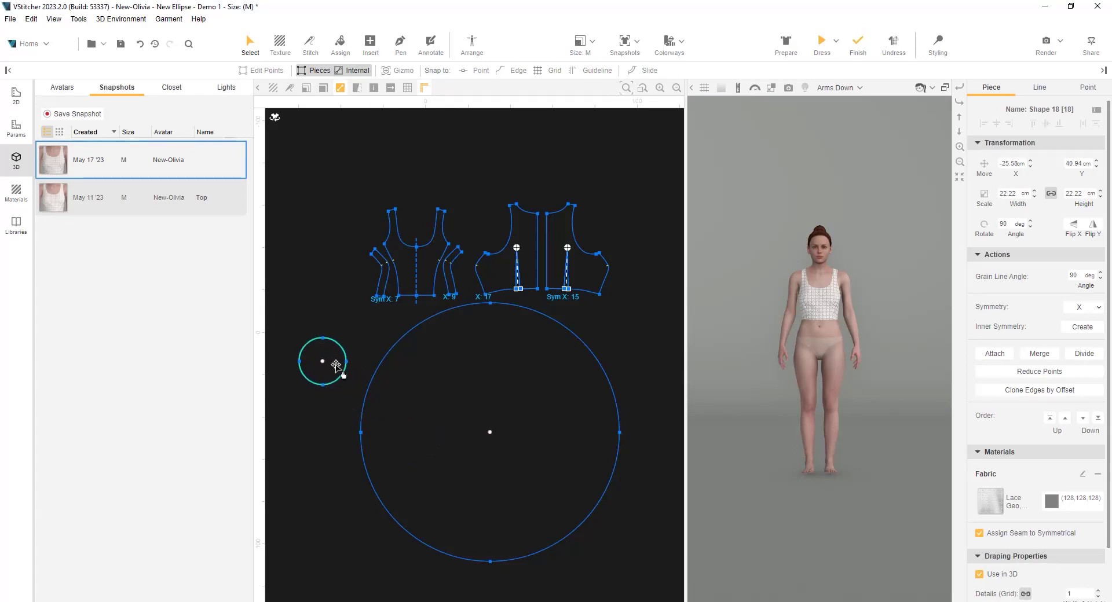
left_click(334, 461)
scroll(343, 460, "down", 1)
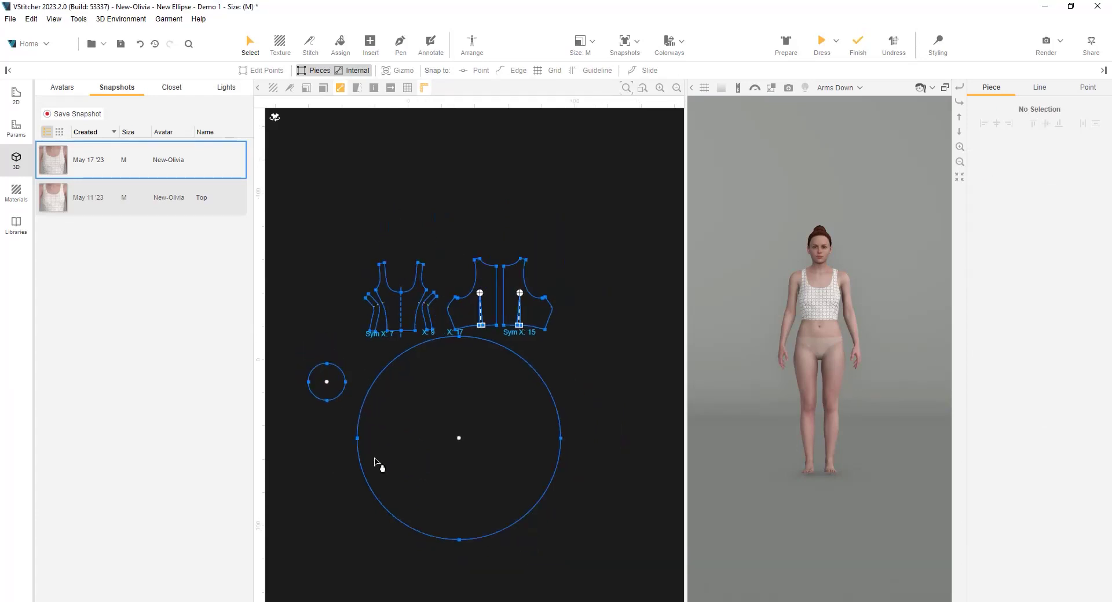
scroll(405, 463, "up", 2)
left_click(405, 462)
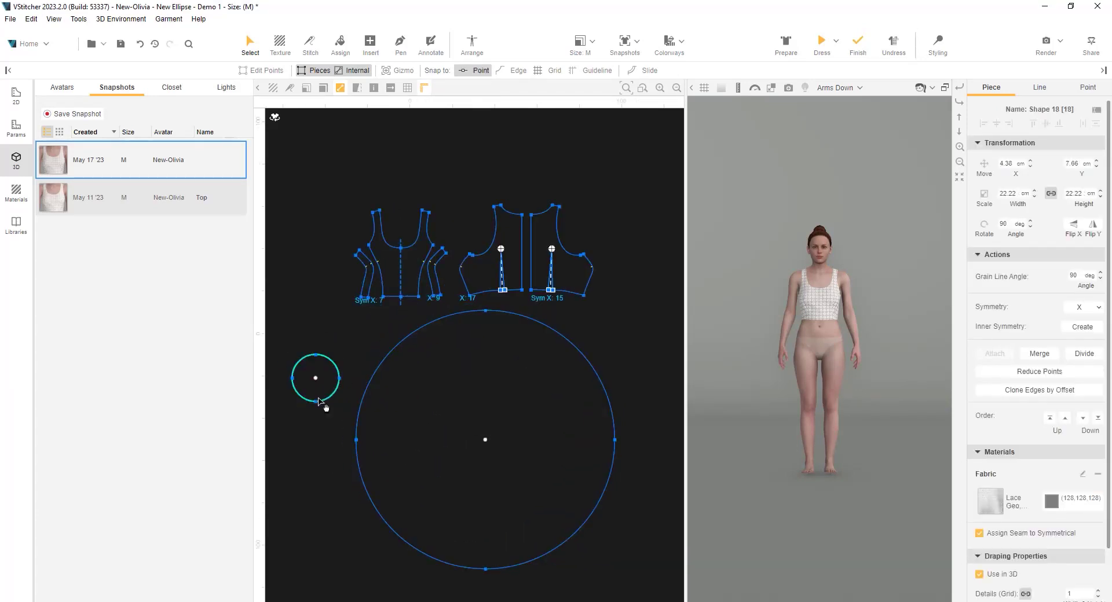
left_click_drag(320, 399, 490, 462)
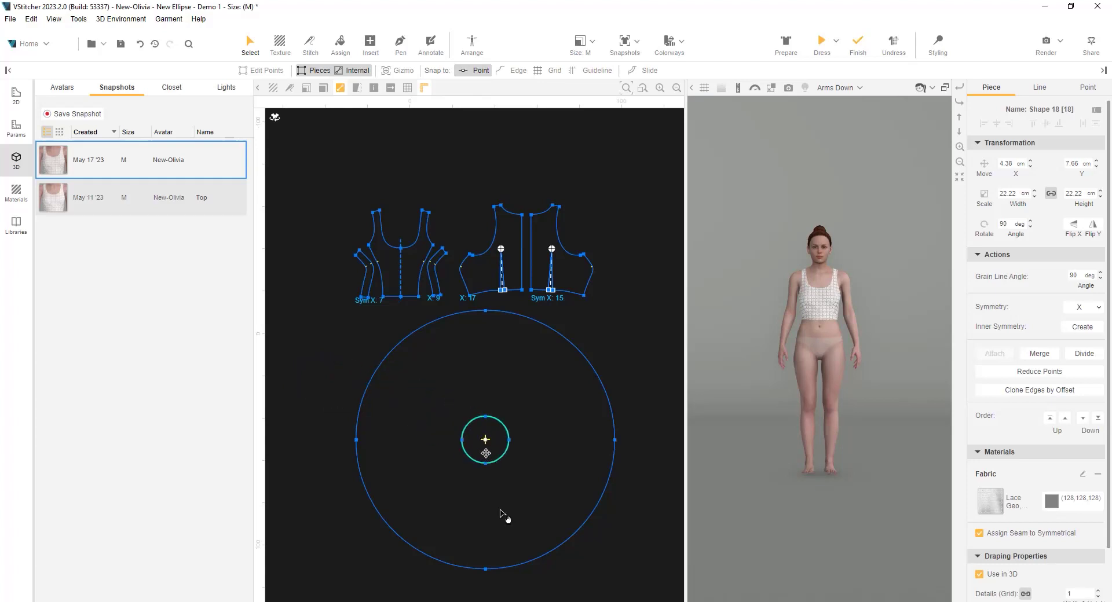
left_click(481, 464)
left_click(489, 460)
Step: Trace the waist circle as an internal line, delete the spare piece, and convert the line to a shape
left_click(1040, 87)
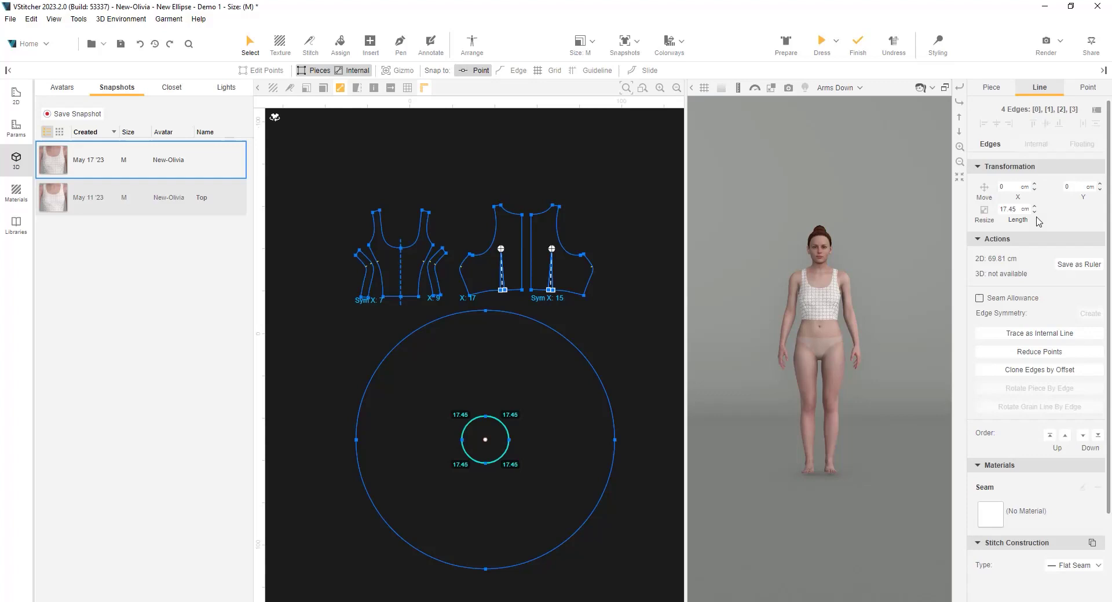
left_click(1040, 333)
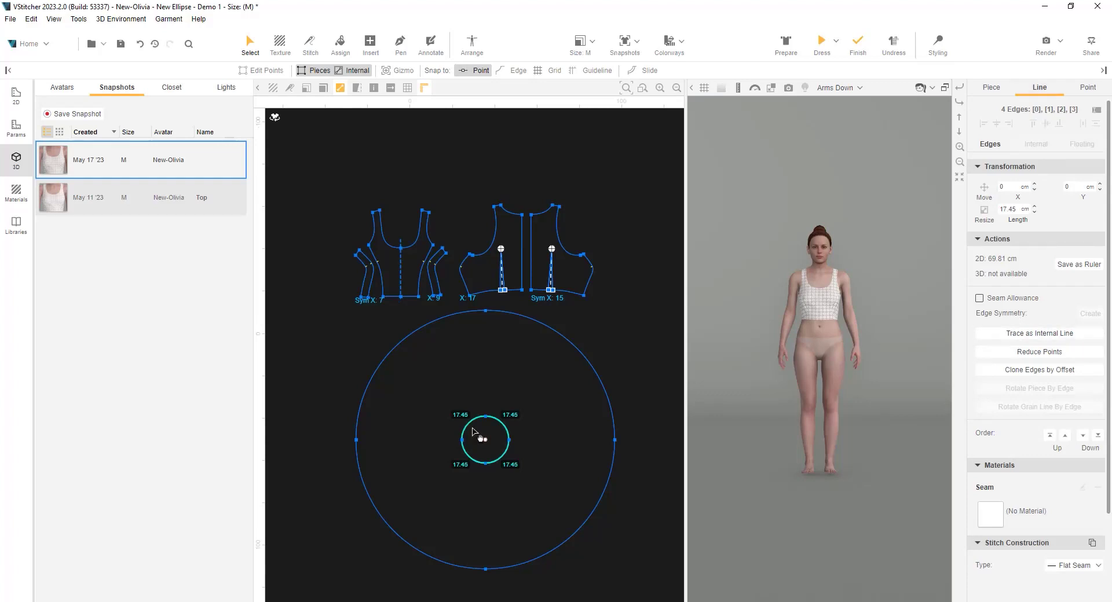
left_click_drag(475, 433, 291, 354)
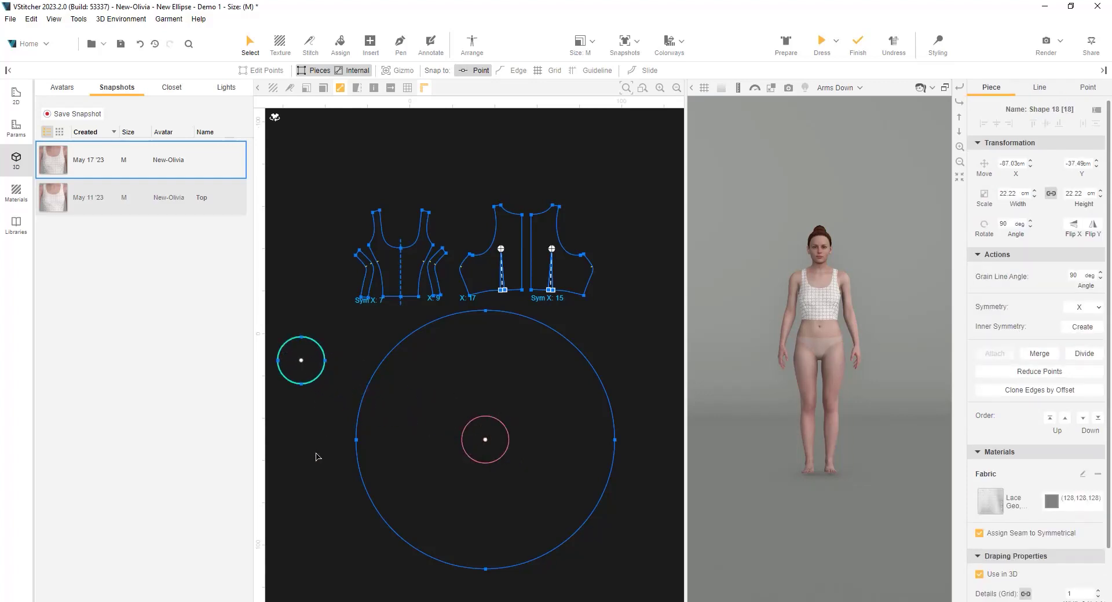
key("Delete")
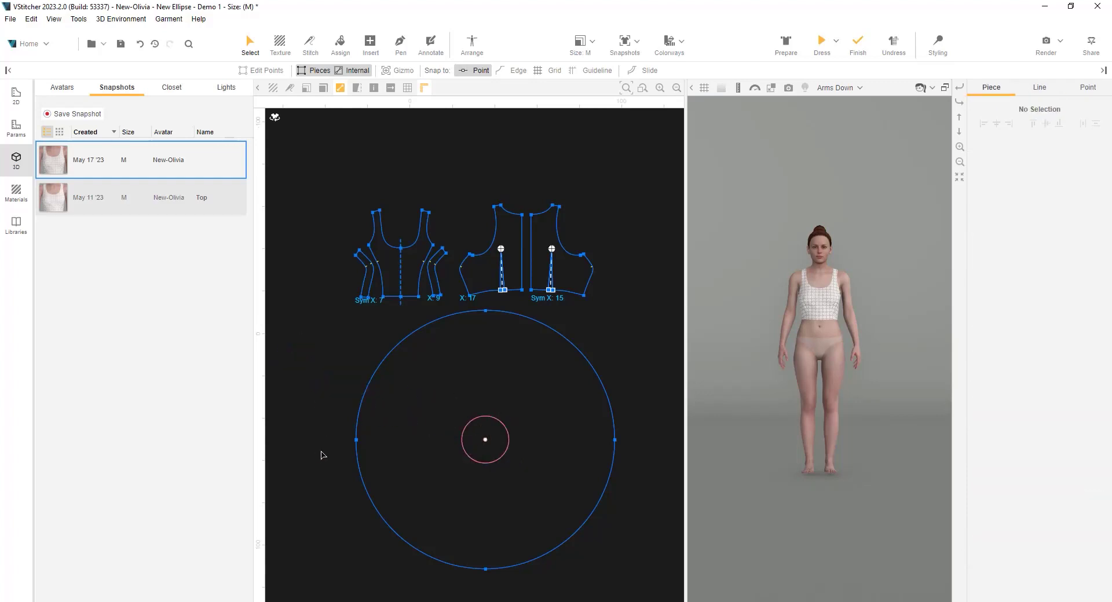
left_click(485, 433)
left_click(1019, 340)
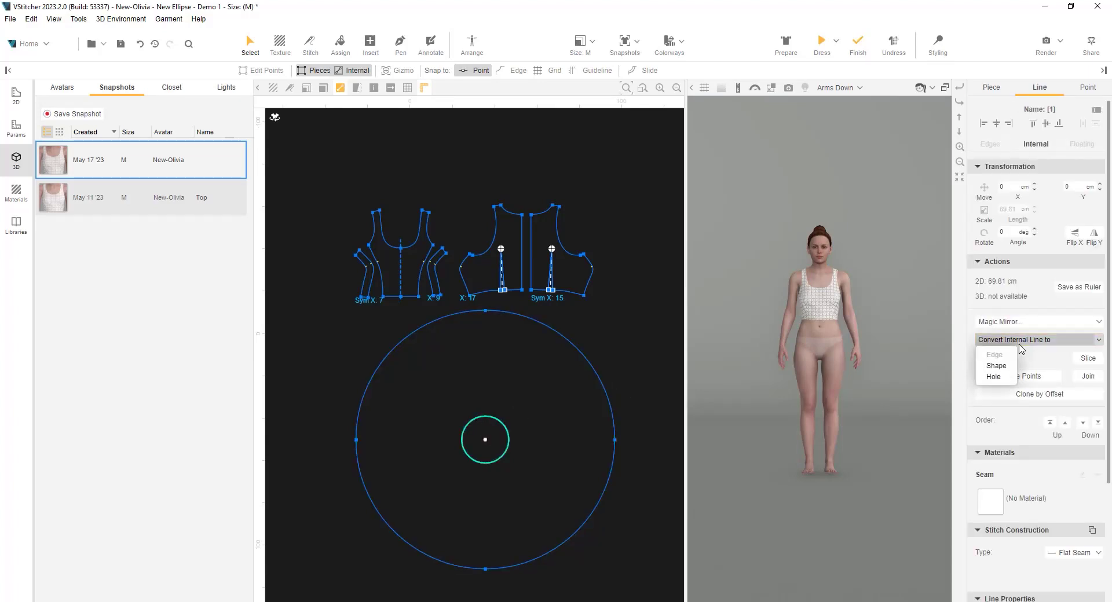
left_click(997, 366)
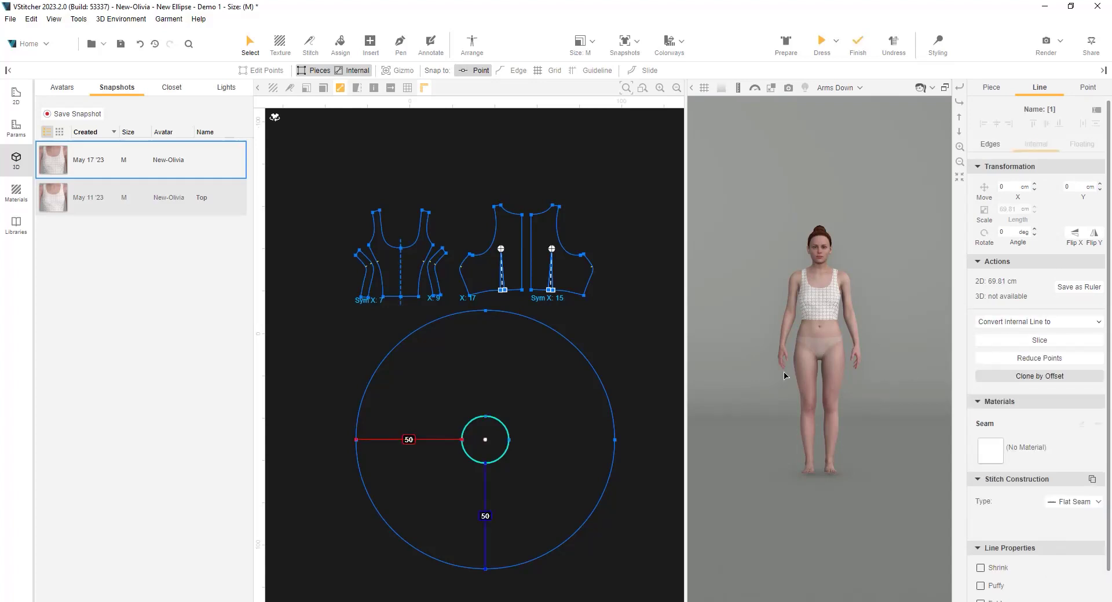
Step: Place the skirt circle at the avatar's waist in its own cluster, set Parallel to Floor
key("Escape")
left_click(472, 43)
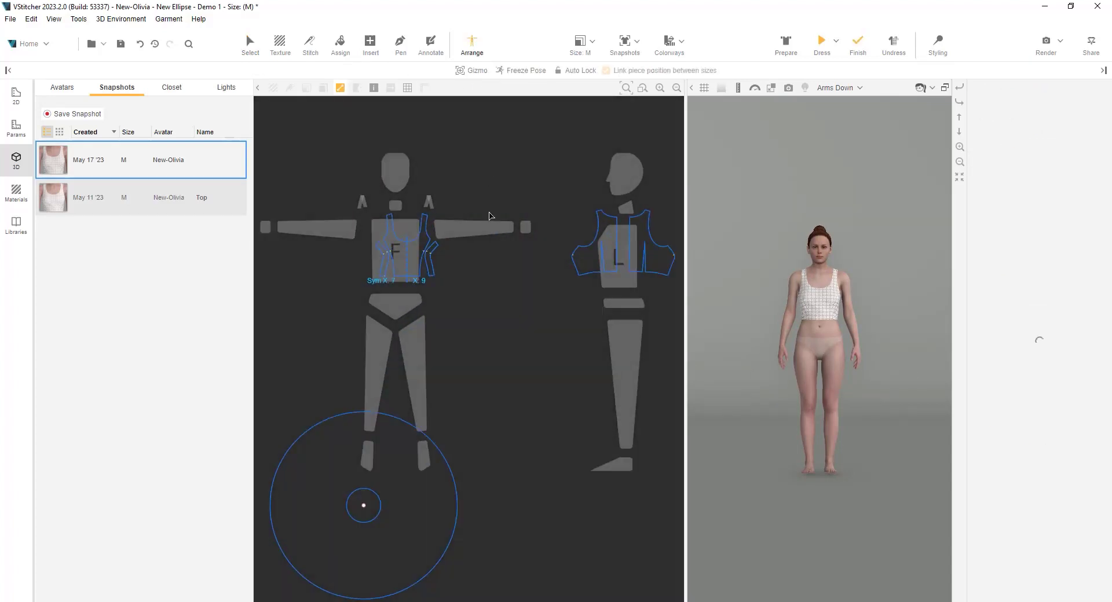
left_click_drag(365, 486, 424, 241)
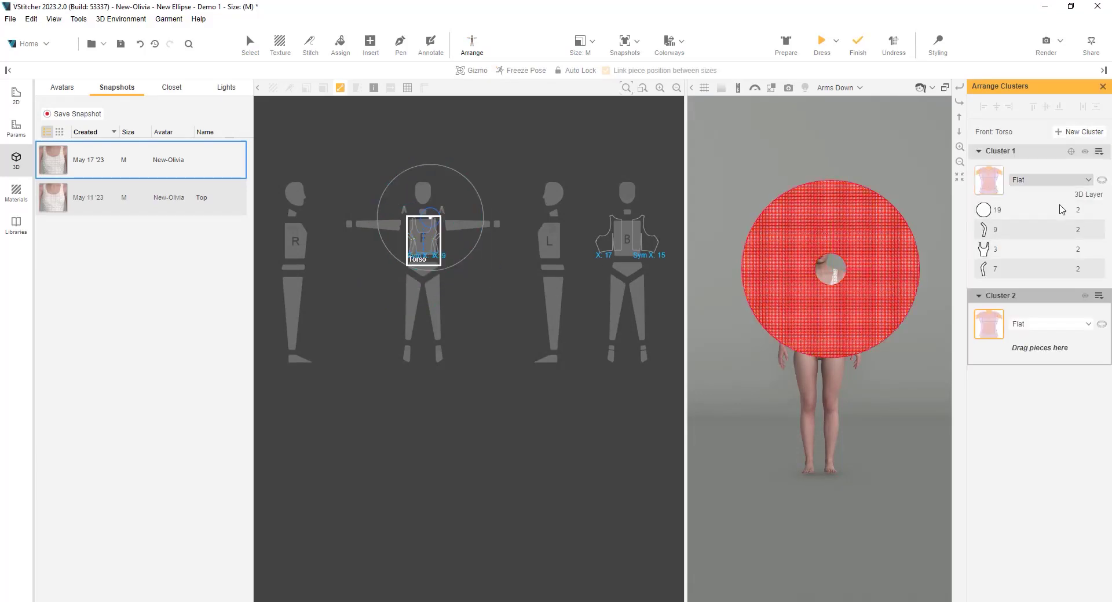
left_click_drag(1062, 210, 1046, 348)
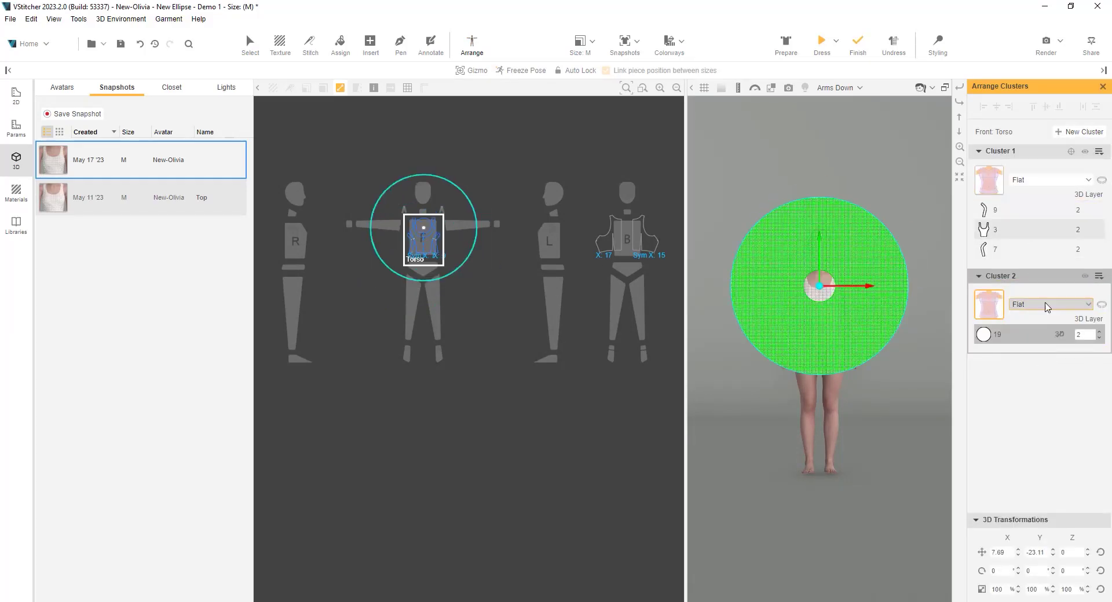
left_click(1048, 307)
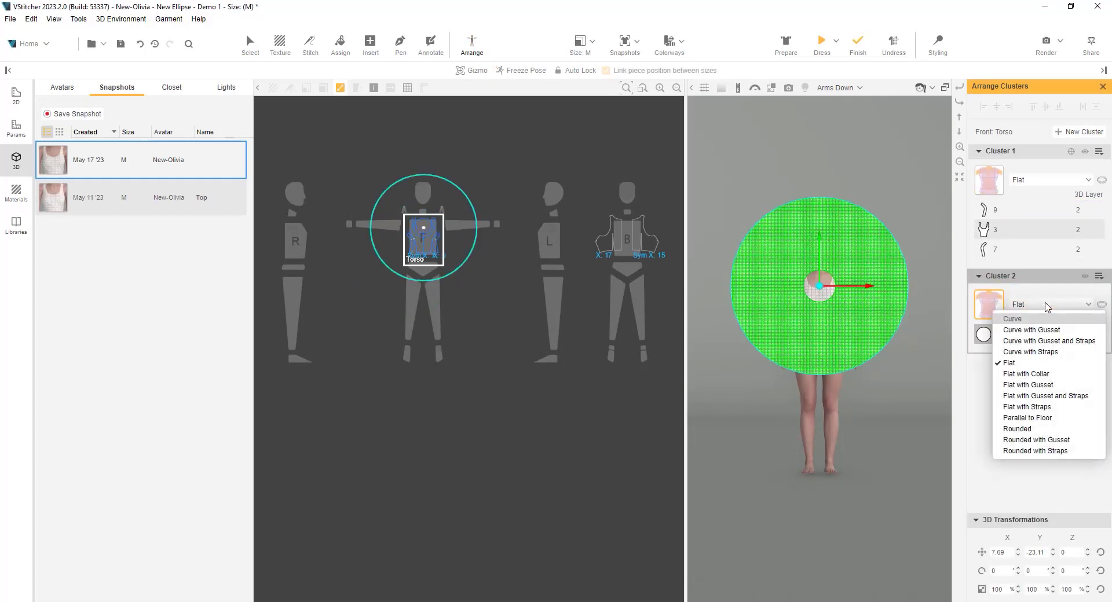
left_click(1048, 420)
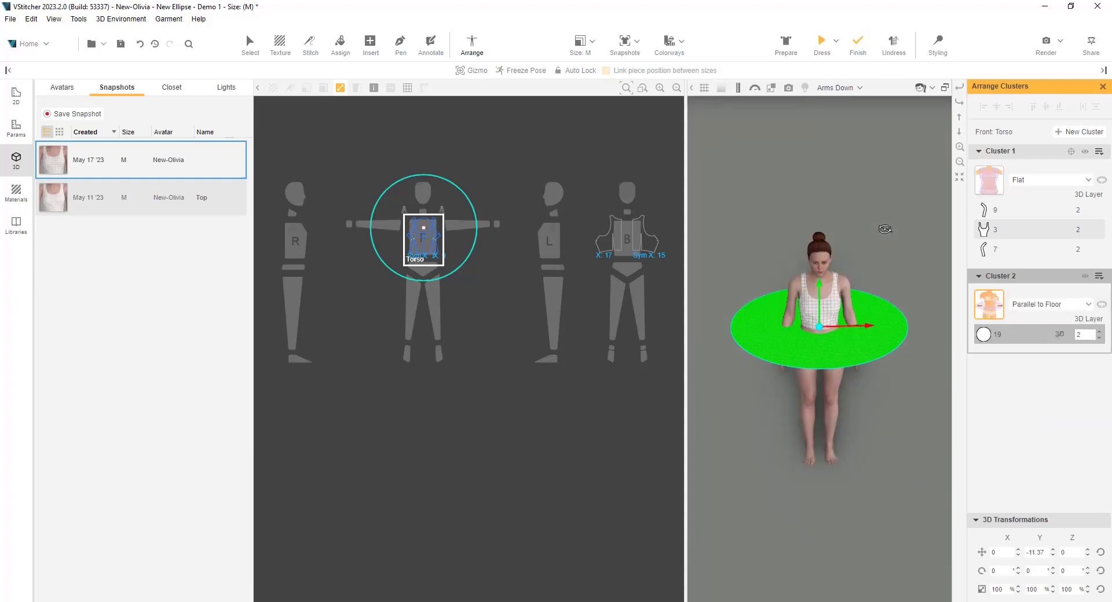
mouse_move(885, 230)
left_mouse_down()
mouse_move(917, 225)
mouse_move(880, 221)
mouse_move(927, 226)
mouse_move(877, 220)
left_mouse_up()
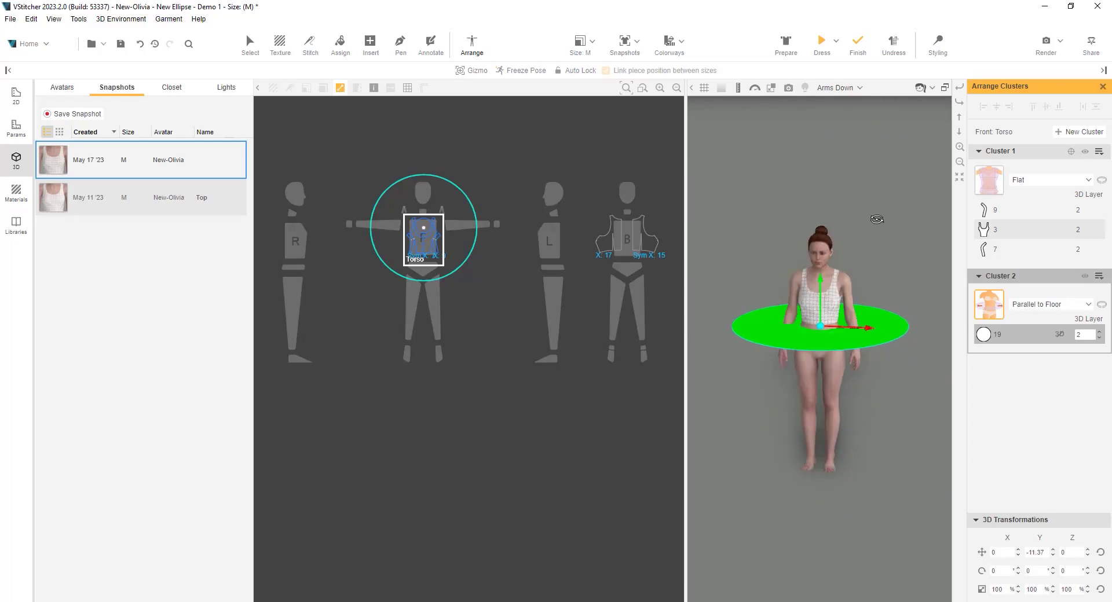
scroll(876, 226, "up", 5)
Step: Start a multi stitch with the skirt's inner waist-circle edges as the From side
scroll(877, 230, "down", 4)
left_click(250, 45)
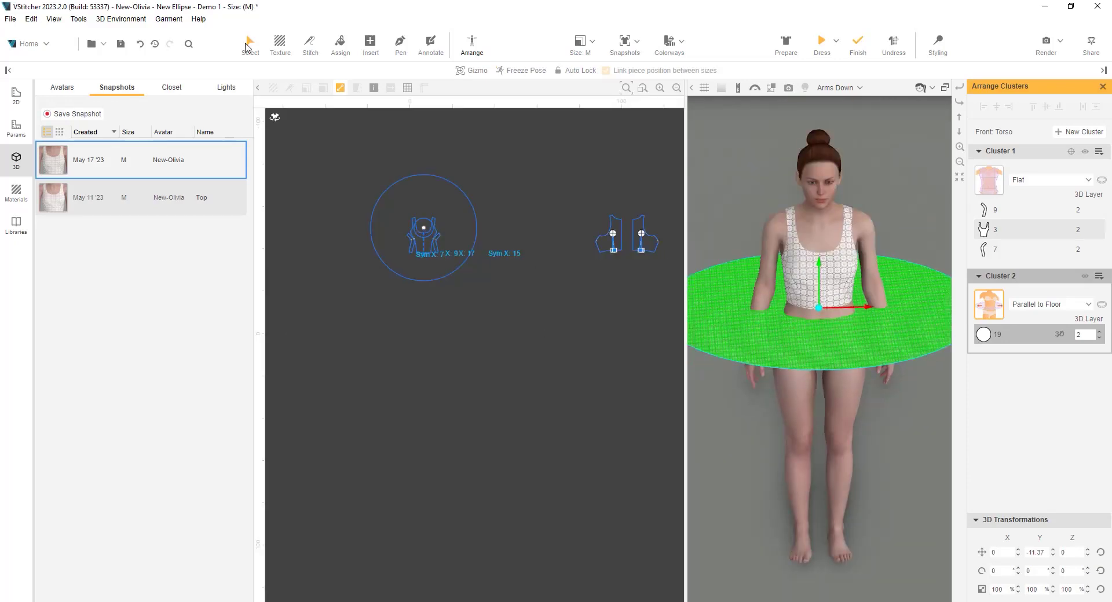
left_click(312, 45)
left_click(1047, 92)
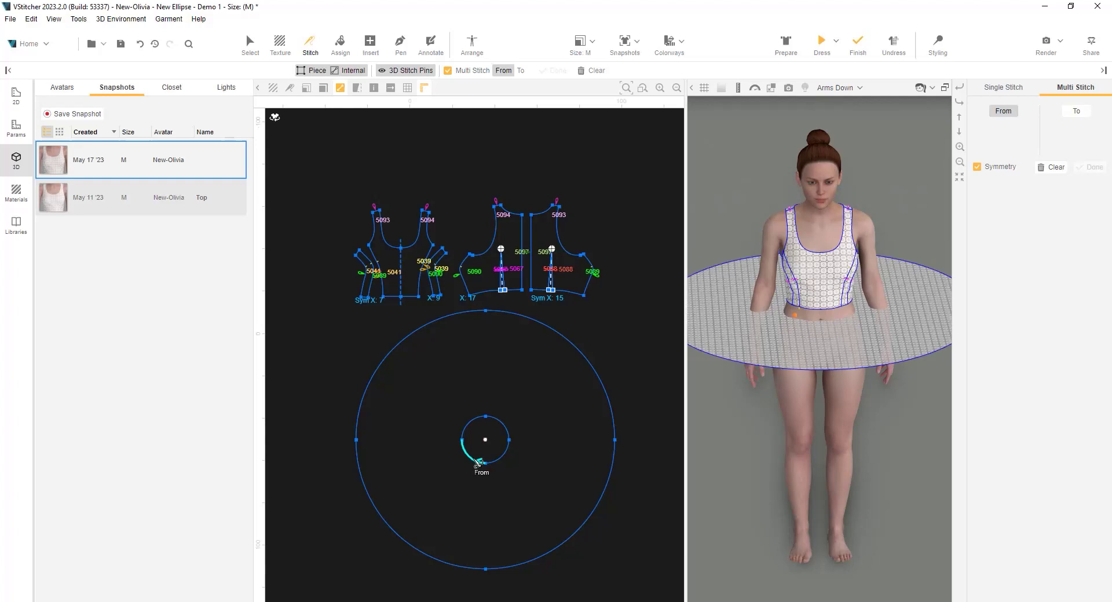
left_click(472, 458)
left_click(468, 426)
left_click(500, 427)
left_click(505, 453)
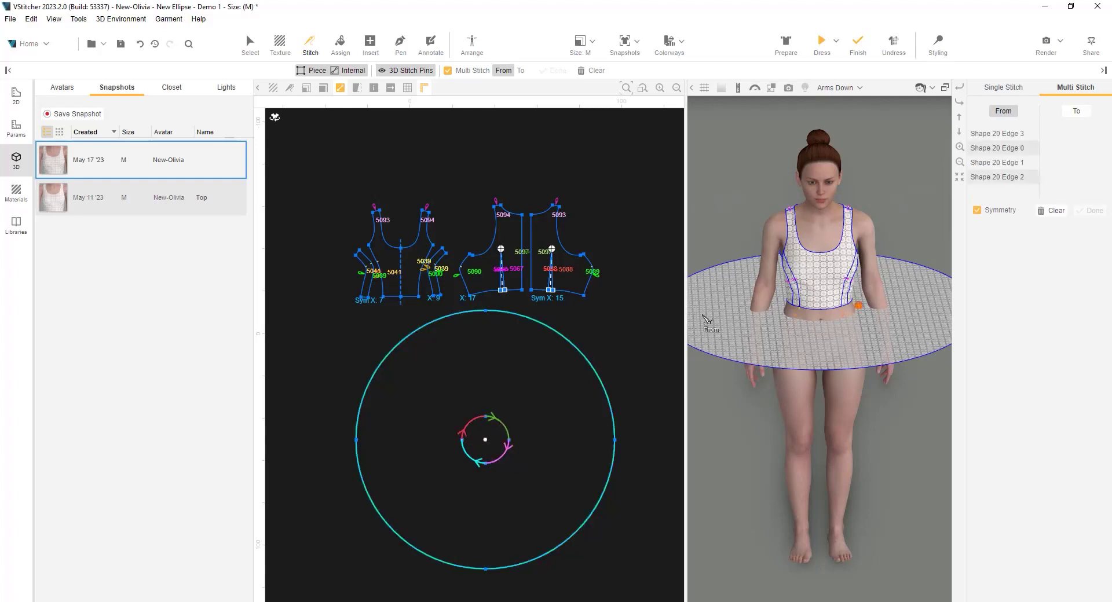
Step: Pick the bodice pieces' bottom edges as the To side, creating 10 stitches
left_click(1077, 111)
left_click(367, 298)
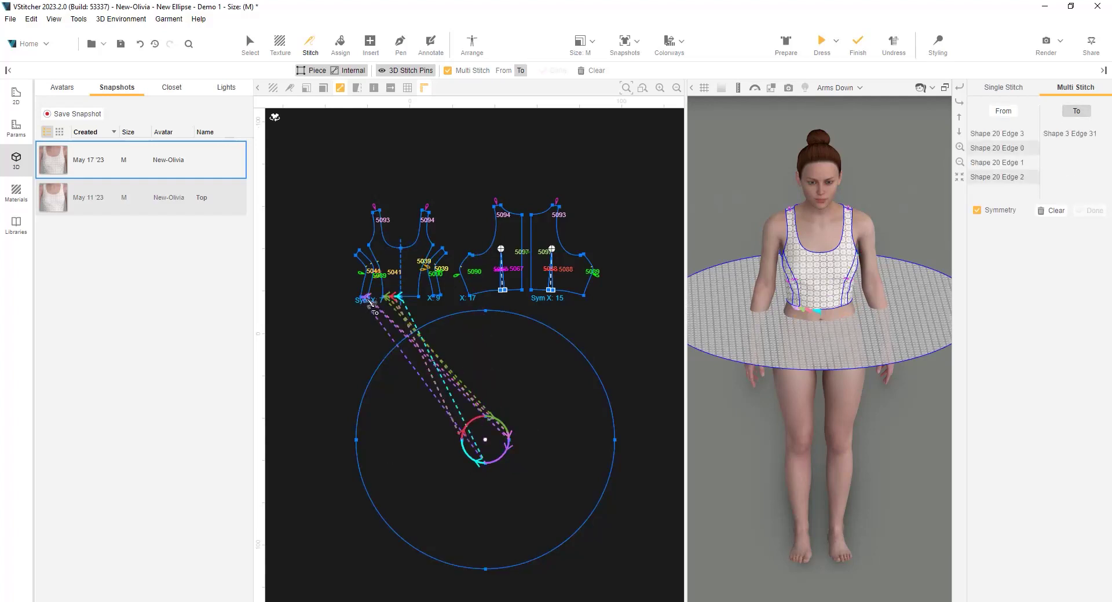
left_click(365, 297)
left_click(570, 293)
left_click(539, 290)
left_click(513, 290)
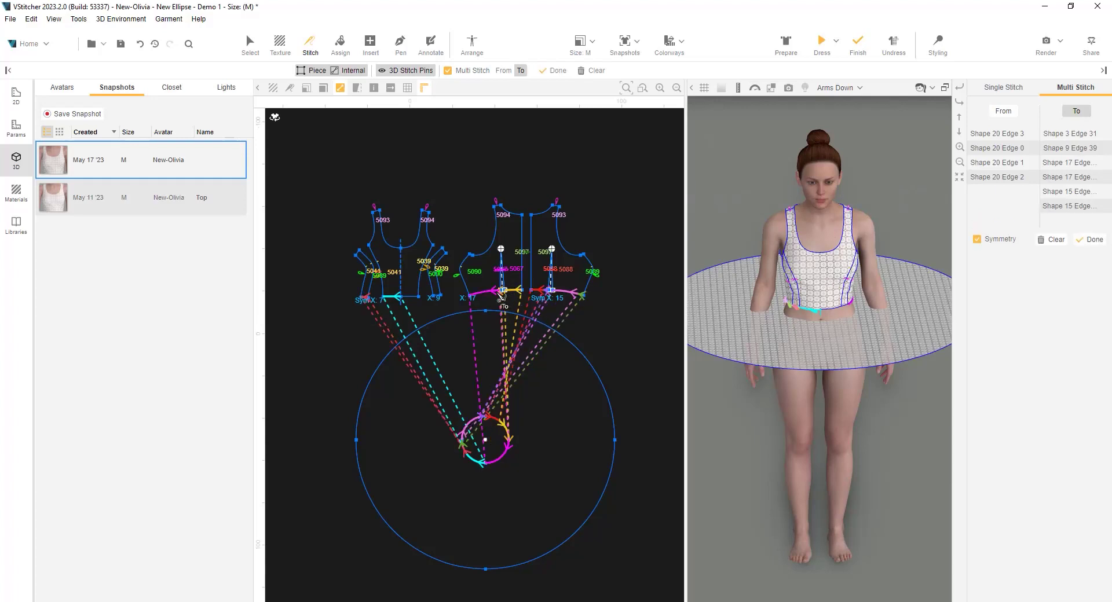
scroll(433, 292, "up", 2)
left_click(438, 297)
left_click(407, 298)
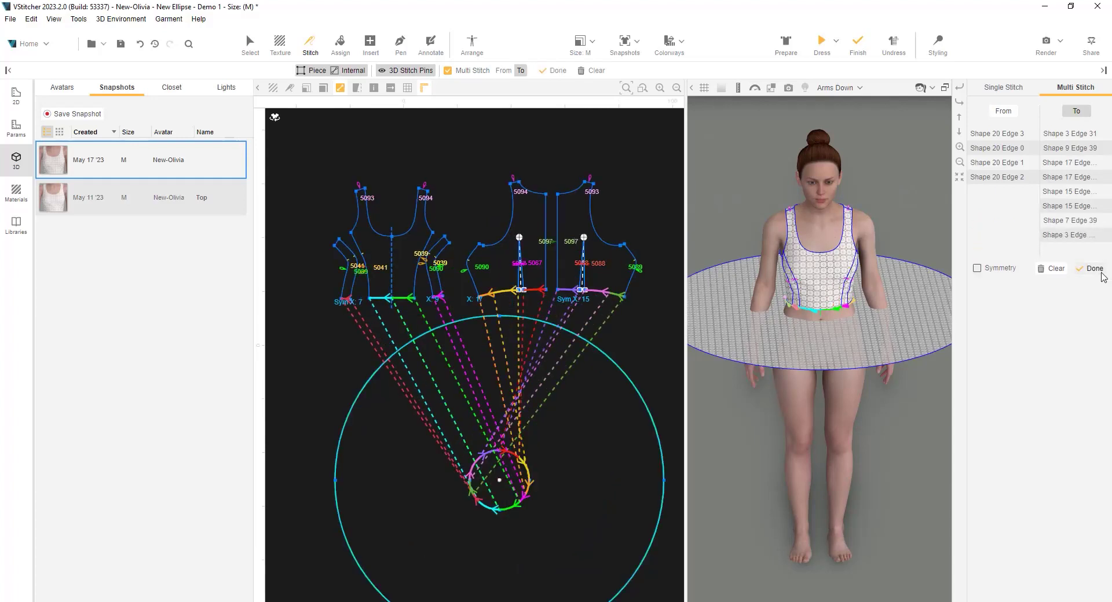
left_click(1093, 269)
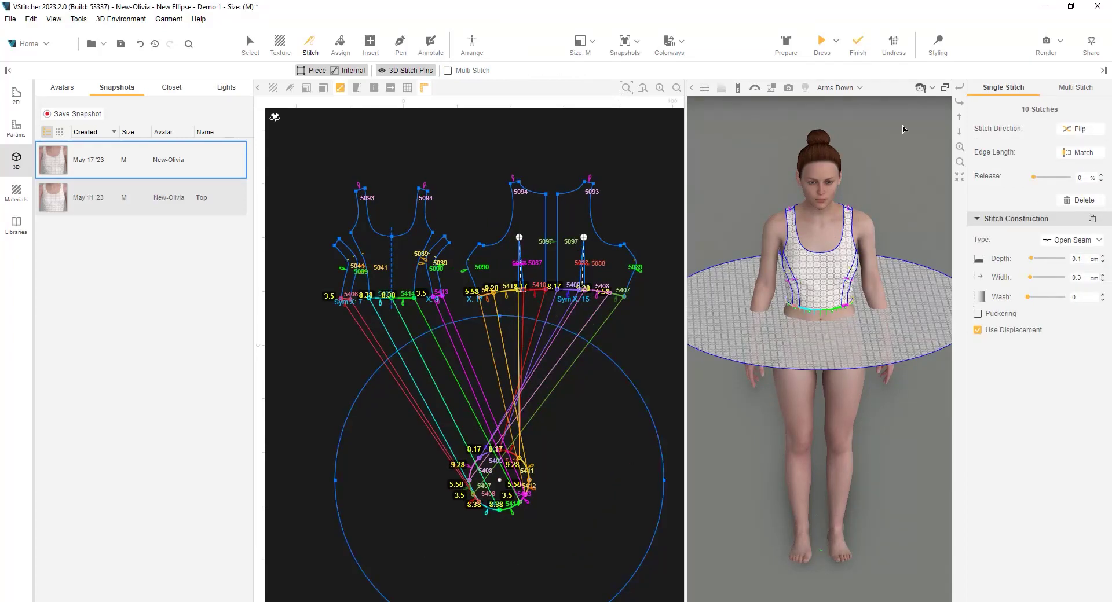
Step: Freeze the avatar's pose, simulate the dress, and orbit to view the flared skirt
left_click(939, 44)
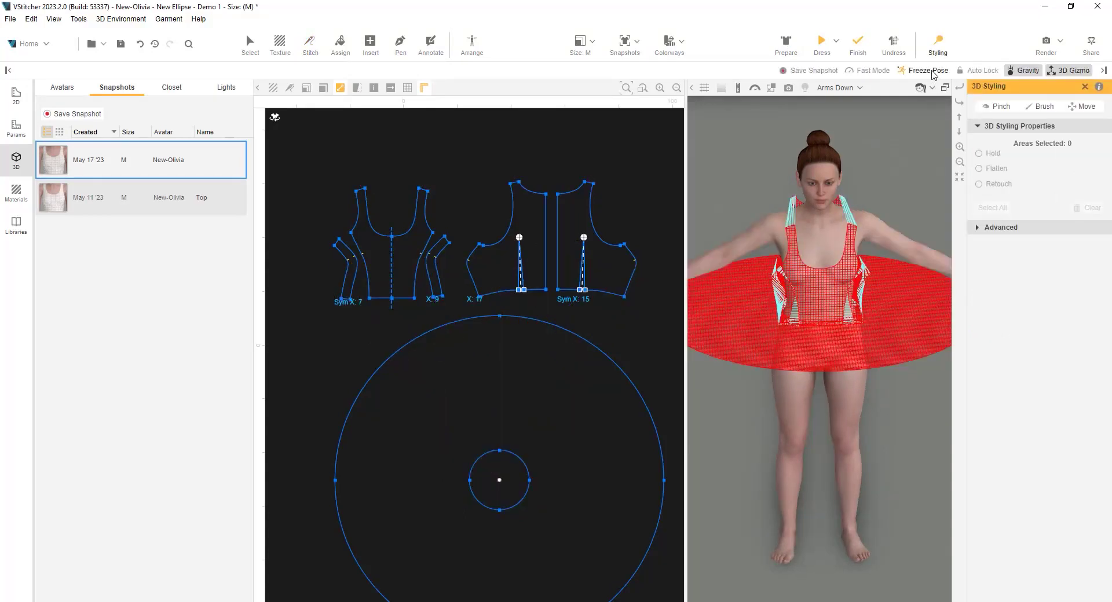
left_click(931, 71)
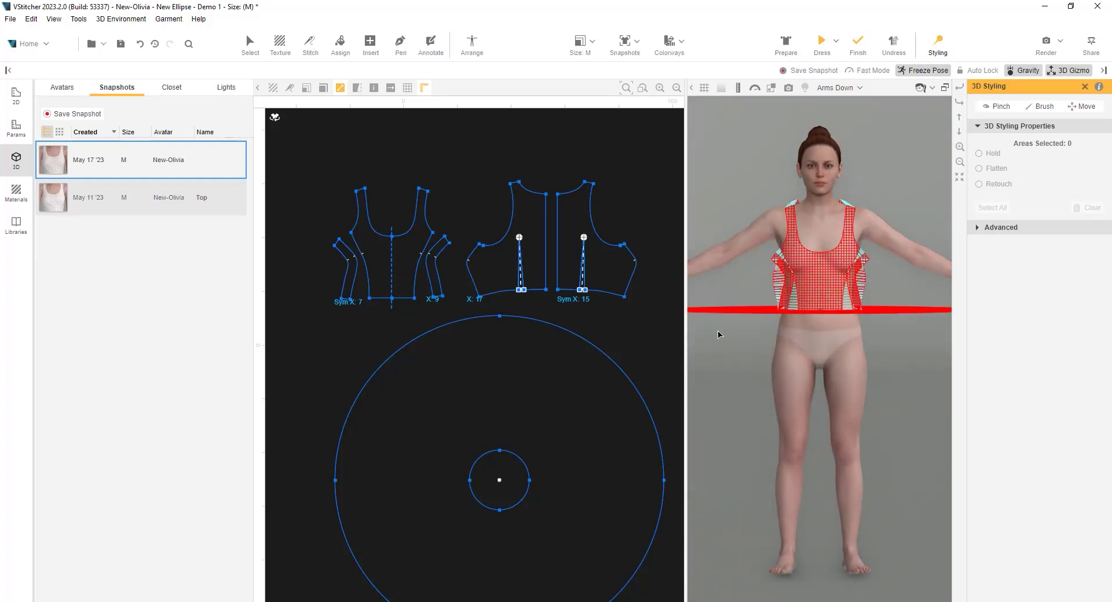
scroll(718, 335, "down", 2)
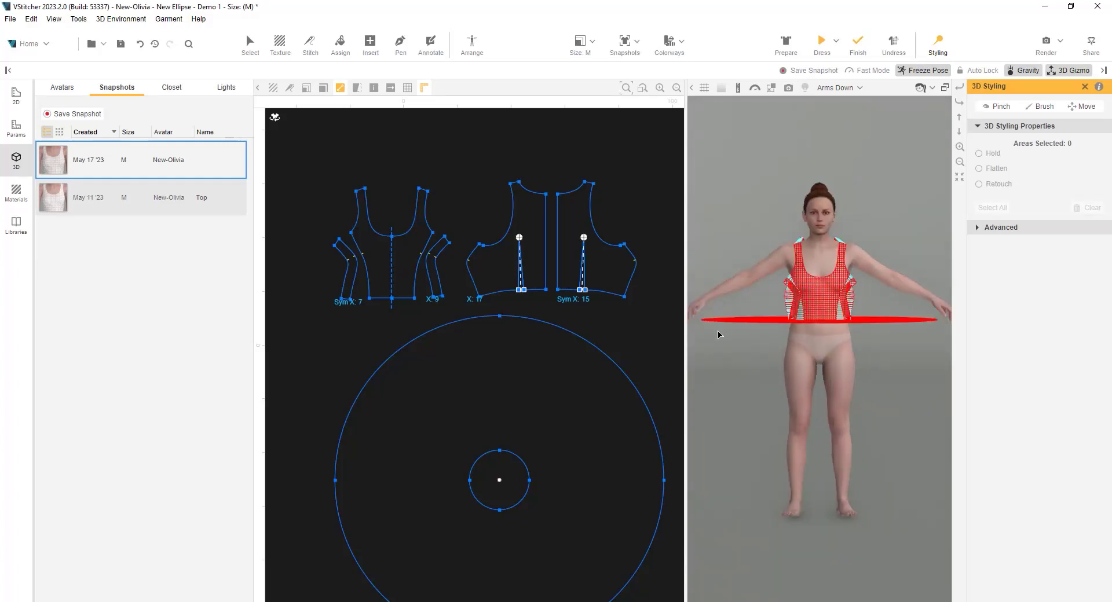
left_click(819, 41)
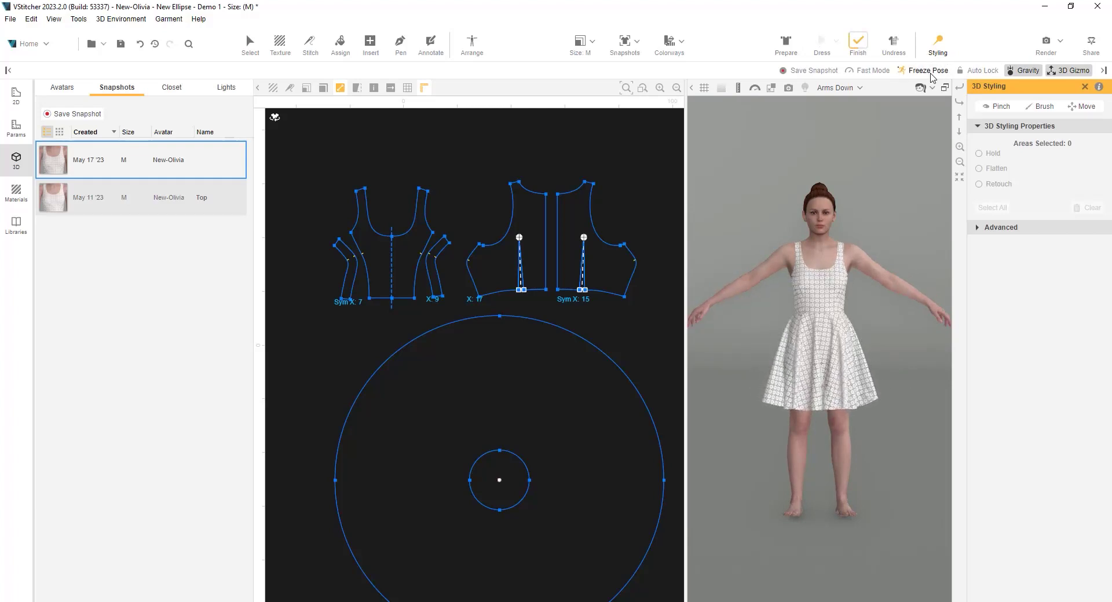
scroll(912, 208, "up", 3)
scroll(903, 249, "down", 3)
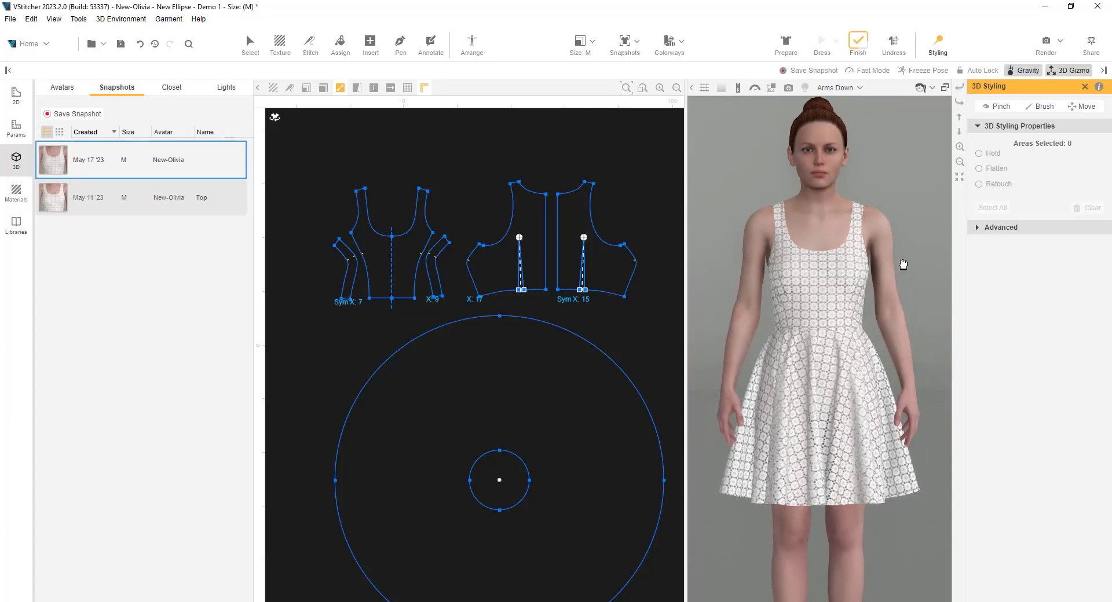
left_click_drag(903, 265, 921, 313)
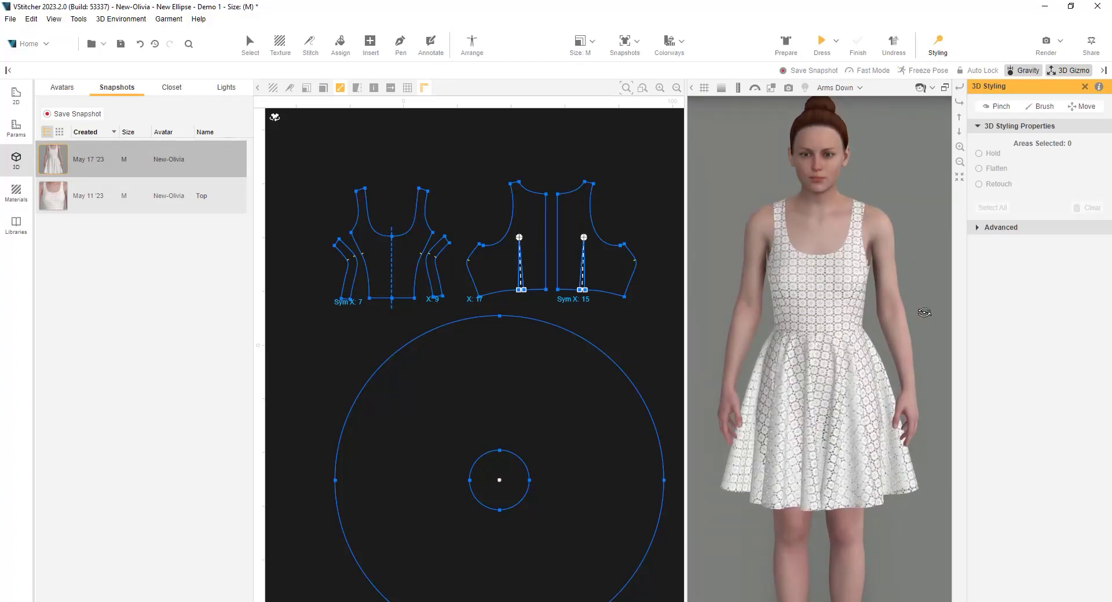
Step: Save a snapshot of the draped full-circle dress named '360'
left_click(73, 113)
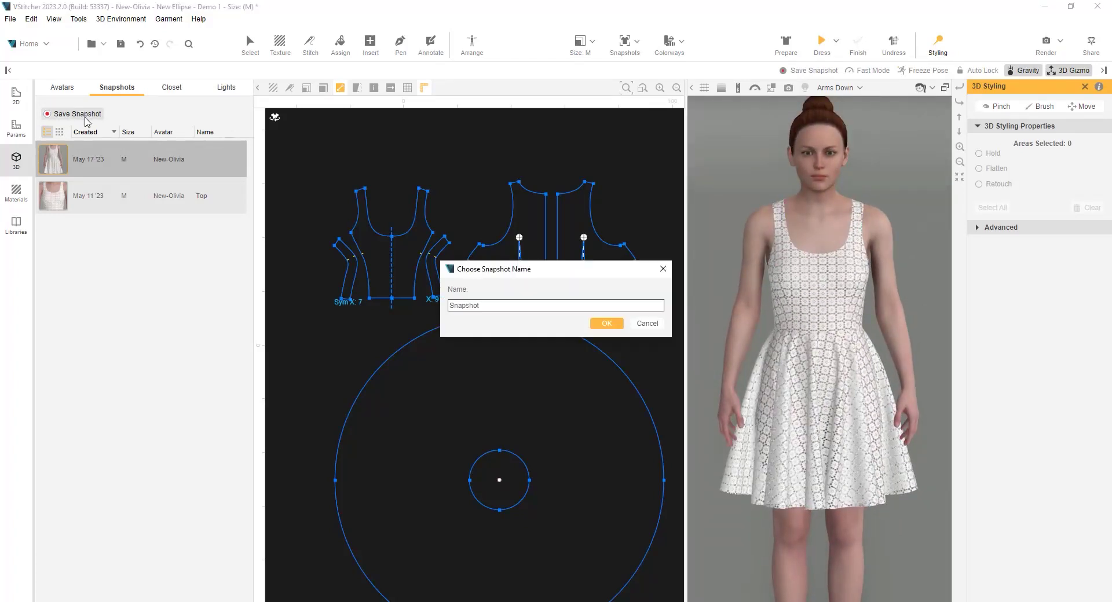
type("360")
left_click(614, 326)
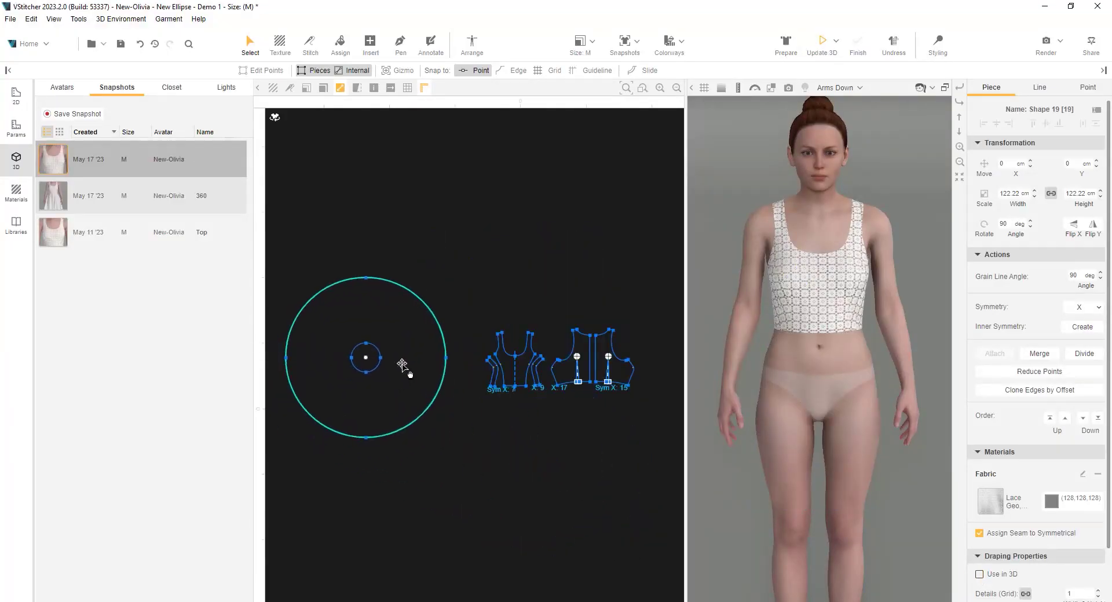
Step: Insert a half circle (height 22, sector 360/2, radius 22.22 cm) and verify its curved edges total 69.81 cm
key("e")
left_click(487, 476)
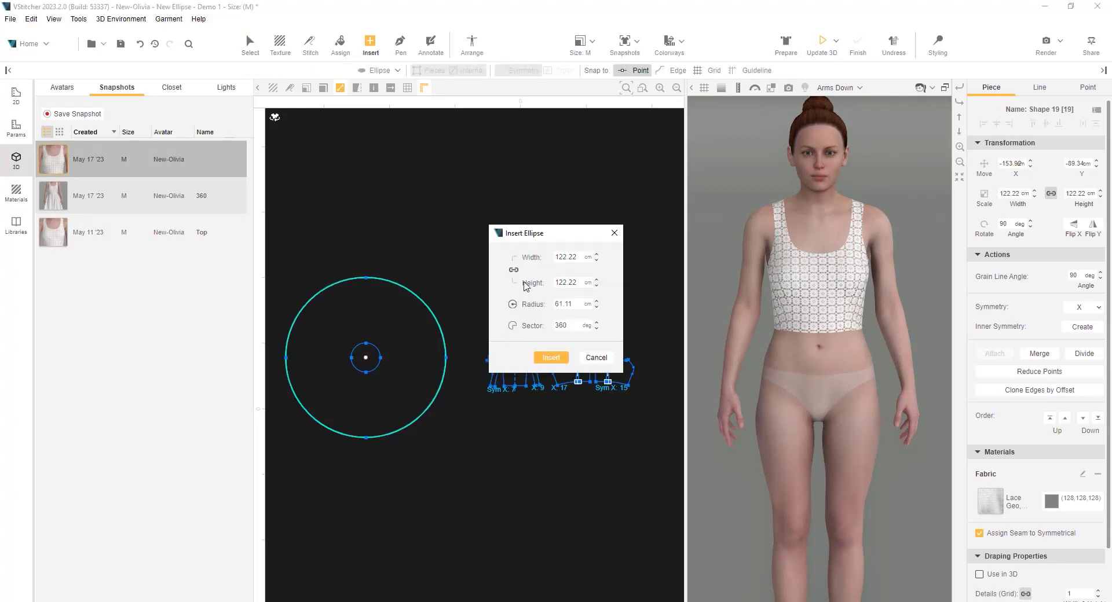
left_click_drag(579, 283, 533, 287)
type("22")
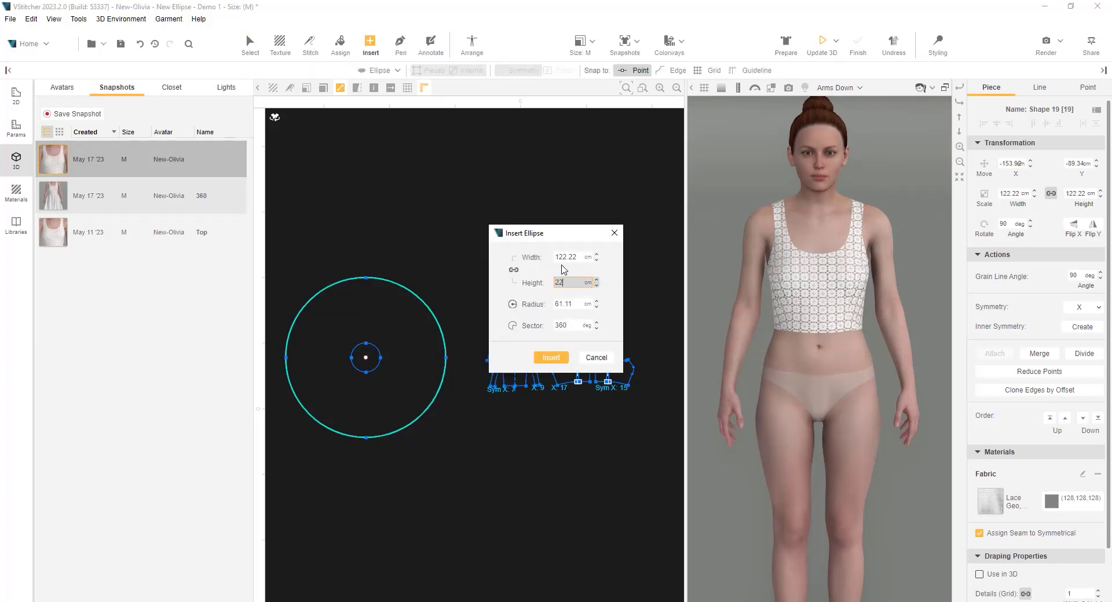
key("Return")
left_click(574, 329)
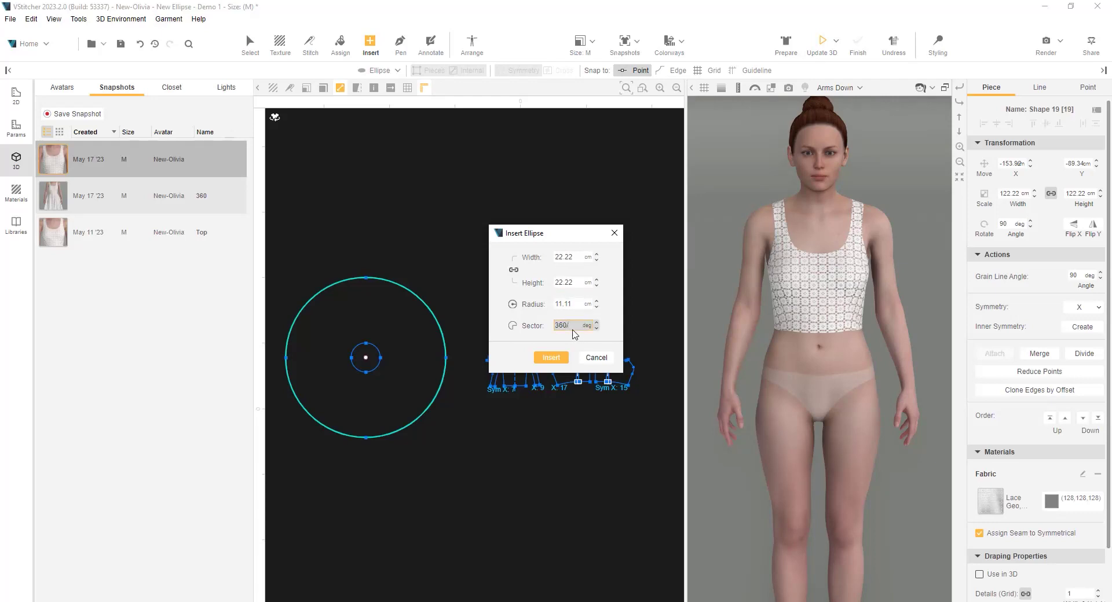
type("/2")
key("Return")
left_click(574, 308)
type("*2")
key("Return")
left_click(551, 358)
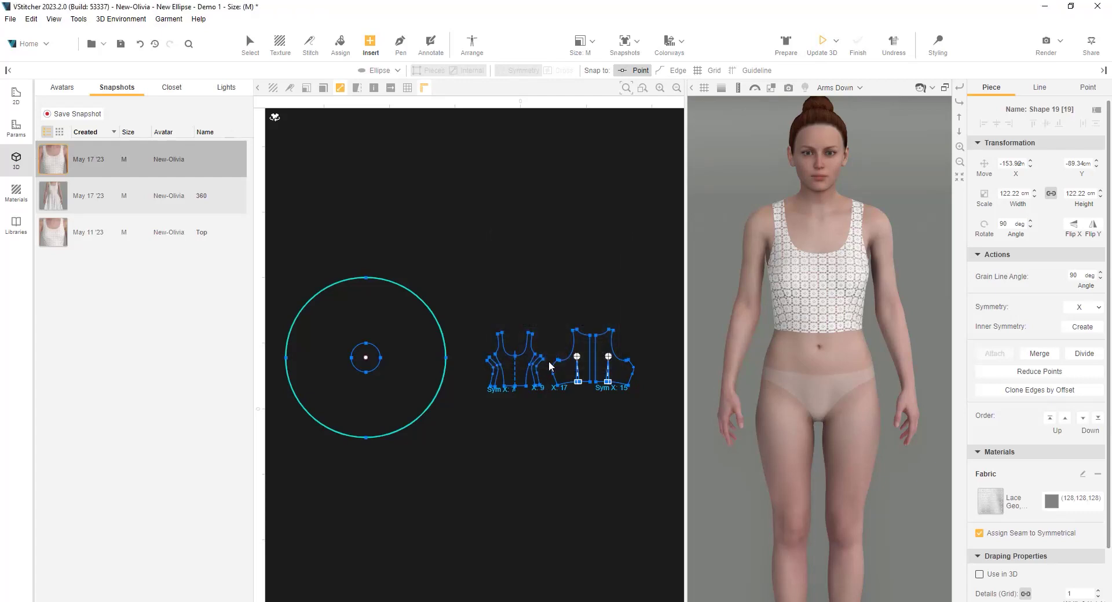
left_click(518, 502)
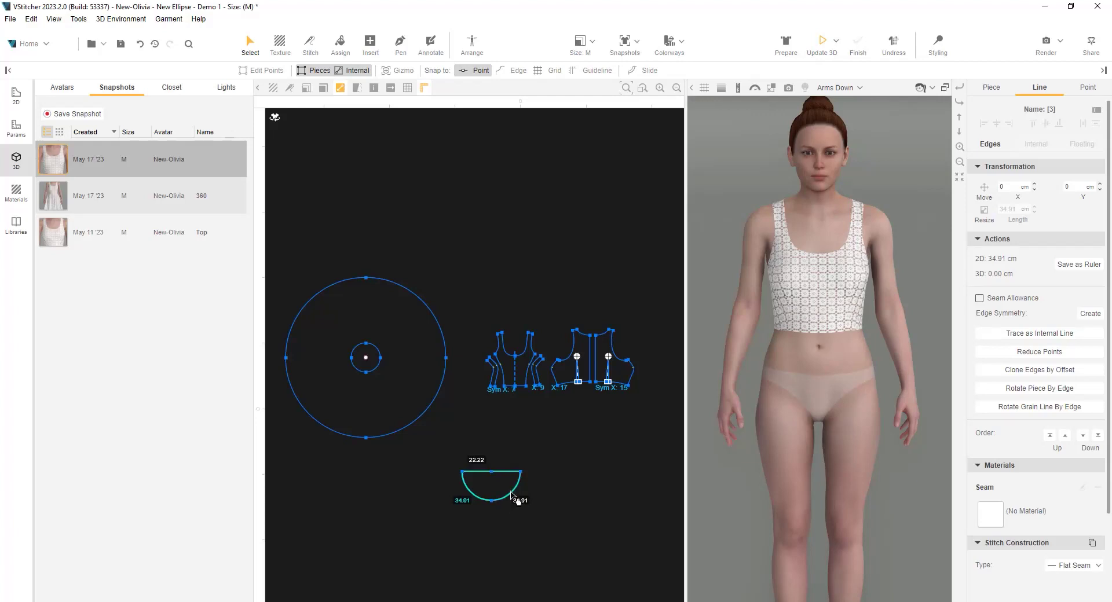
left_click(514, 499, "shift")
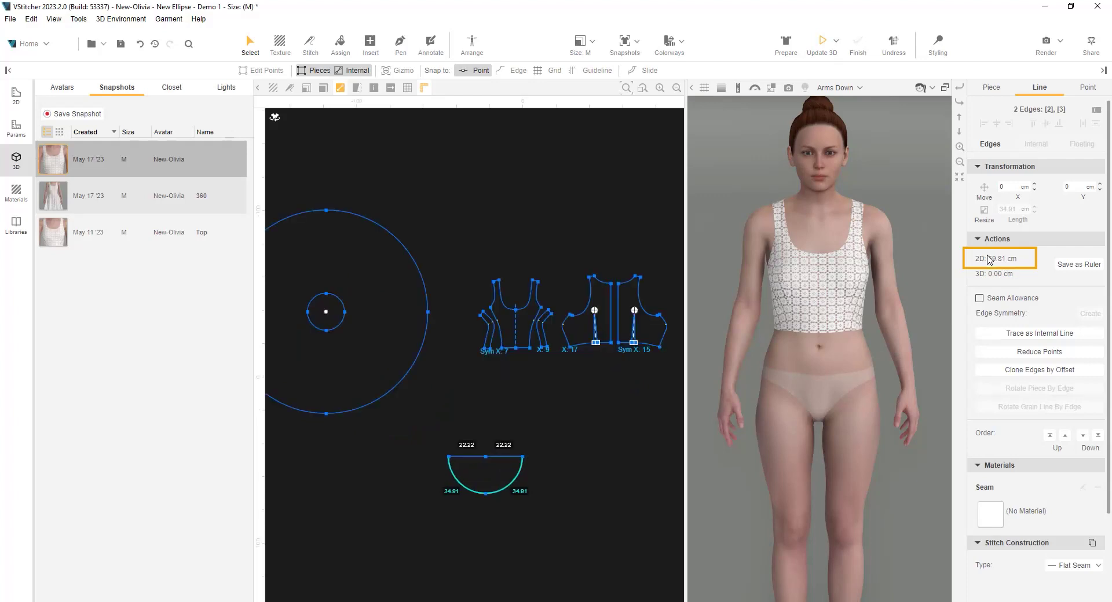
Step: Insert a 72.22 cm radius half-circle and nest the small half-circle at its top centre
left_click(598, 474)
scroll(598, 474, "down", 1)
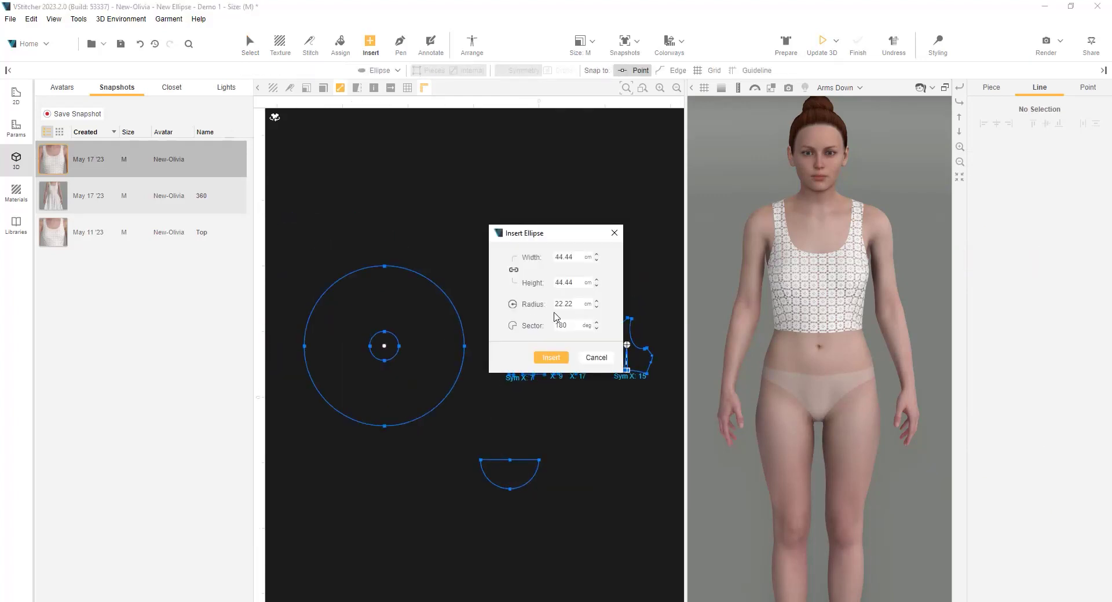
double_click(575, 305)
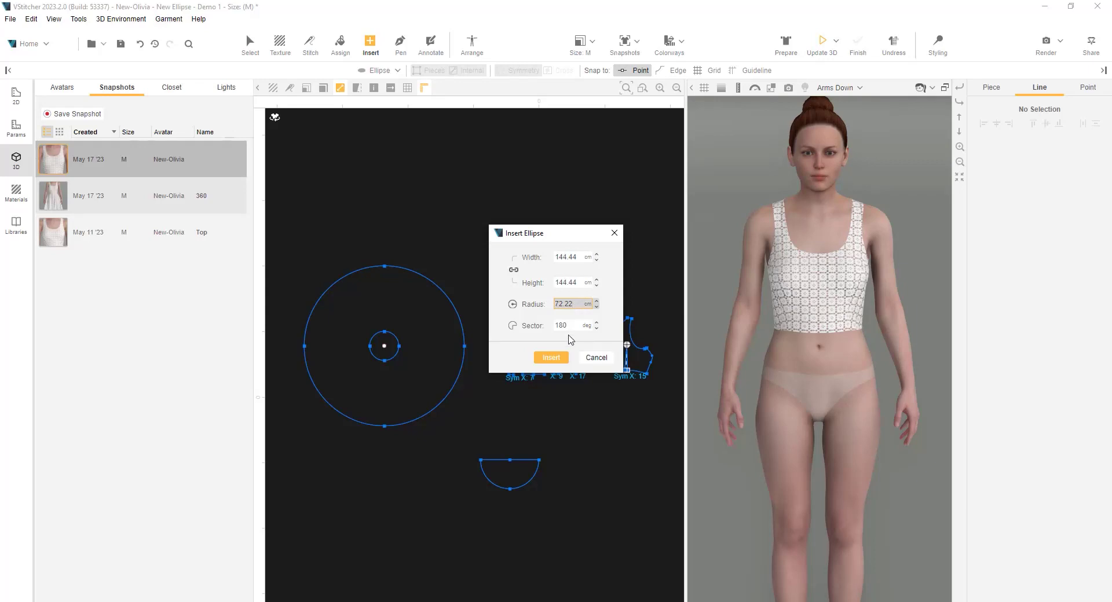
type("72.22")
left_click(541, 361)
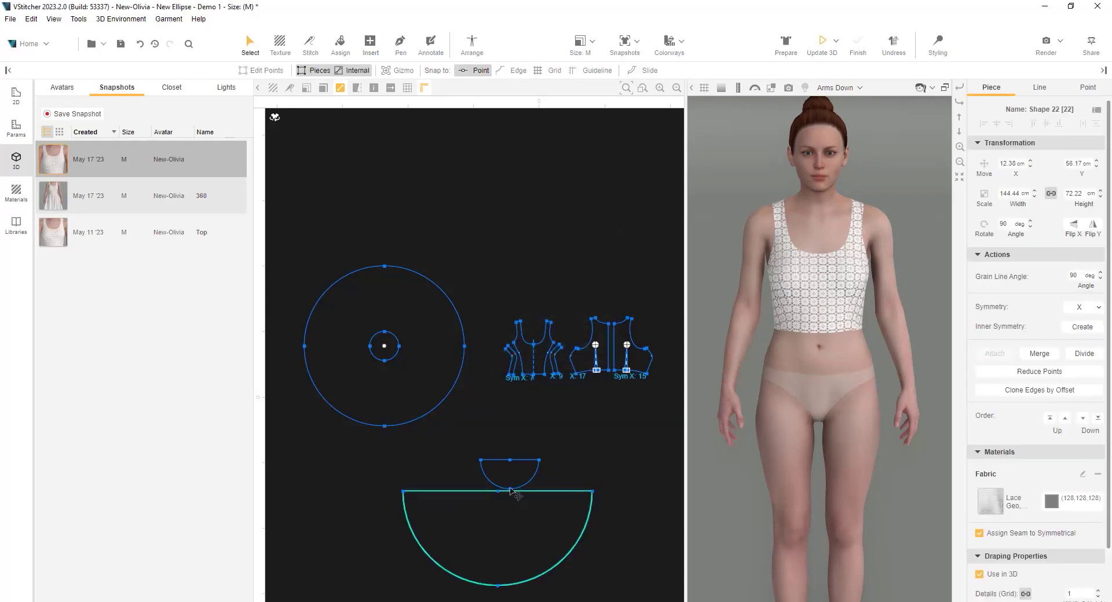
left_click_drag(507, 476, 487, 504)
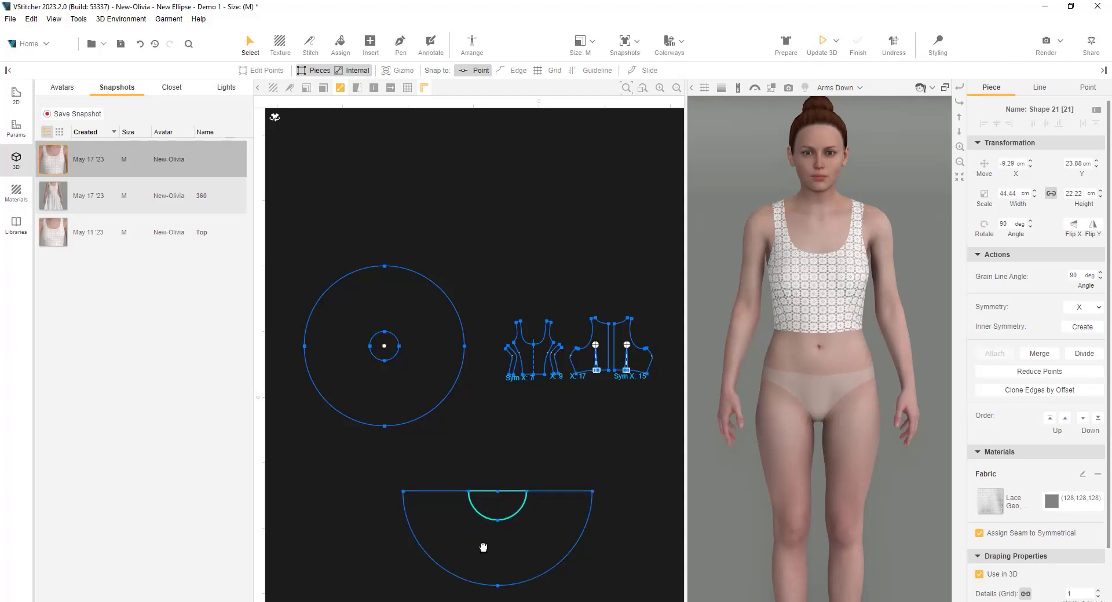
Step: Extract a copy of the large half-circle and move it left beneath the bodice pieces
left_click(371, 43)
left_click(380, 70)
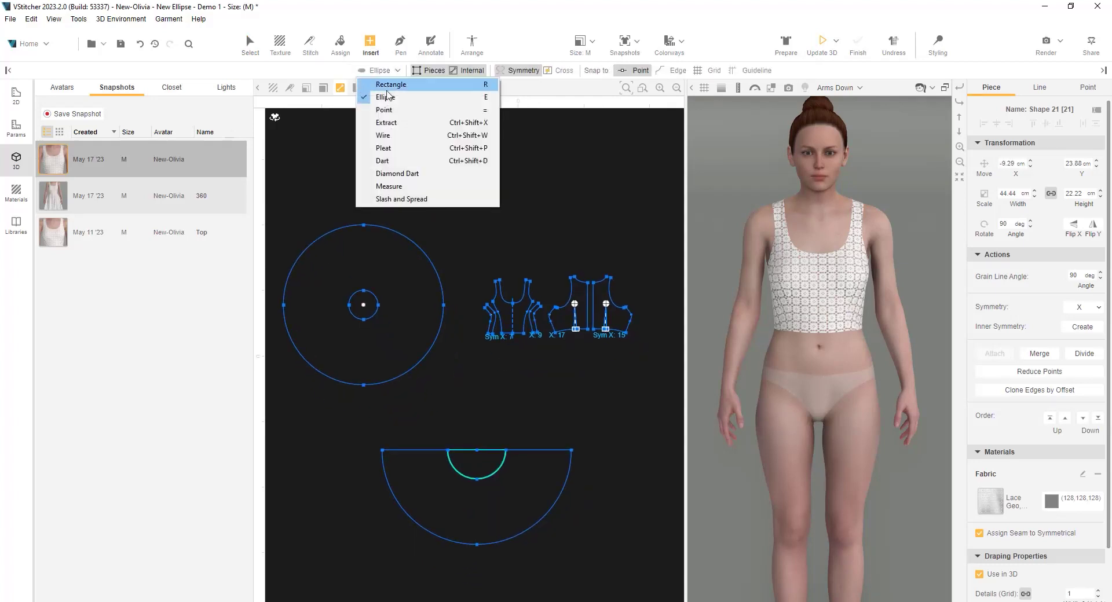
left_click(386, 122)
left_click(509, 500)
left_click(585, 419)
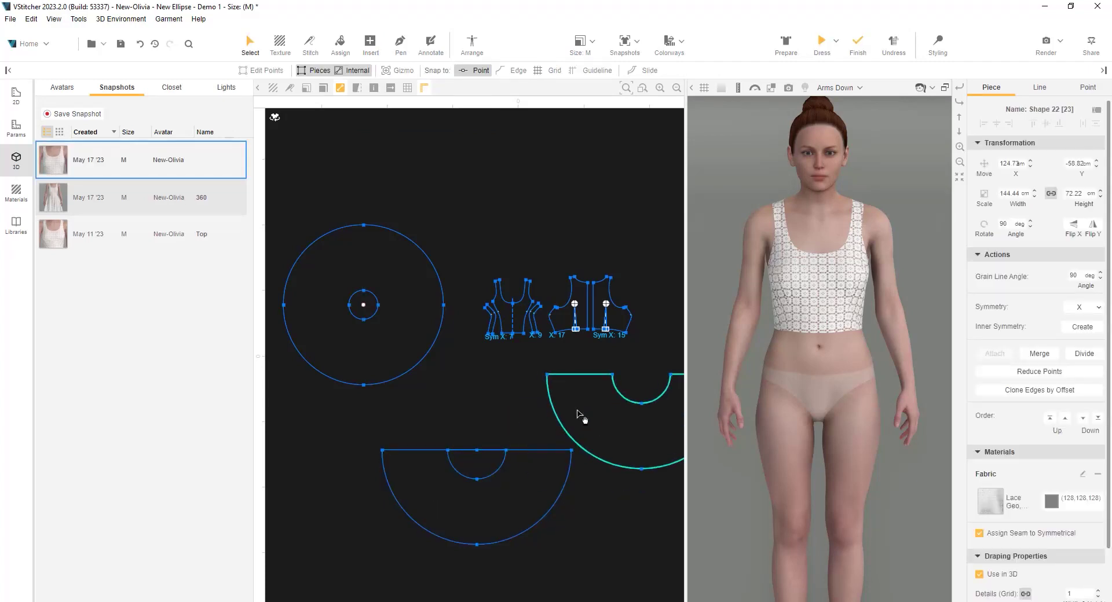
scroll(463, 506, "down", 2)
left_click_drag(390, 443, 554, 544)
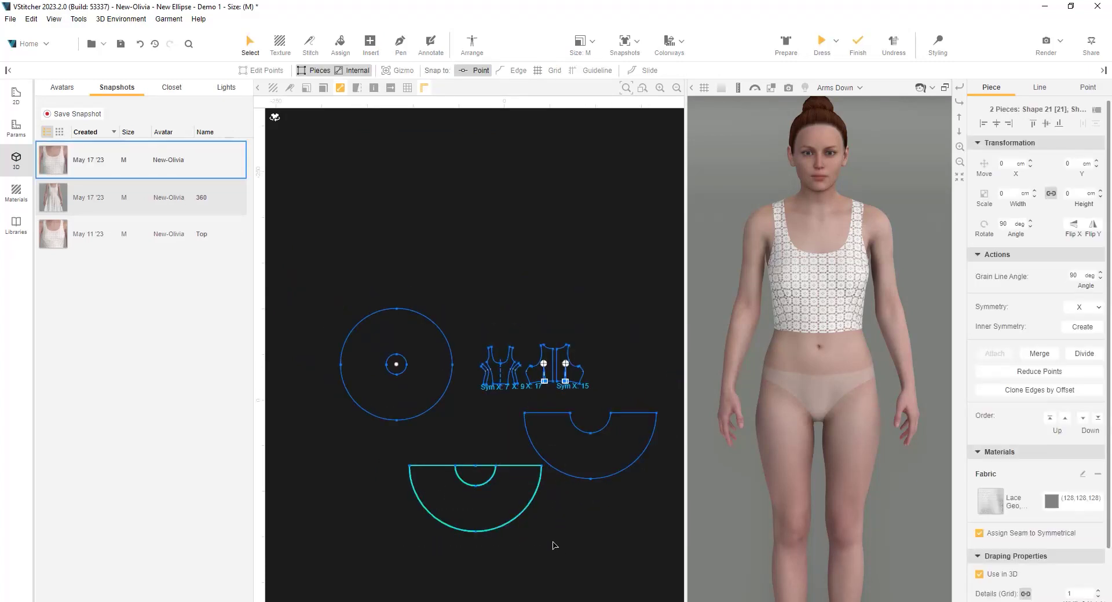
left_click_drag(515, 514, 369, 507)
Step: Drop the half-circle skirt onto the avatar, raise it to the waist and tilt it flat
left_click(472, 44)
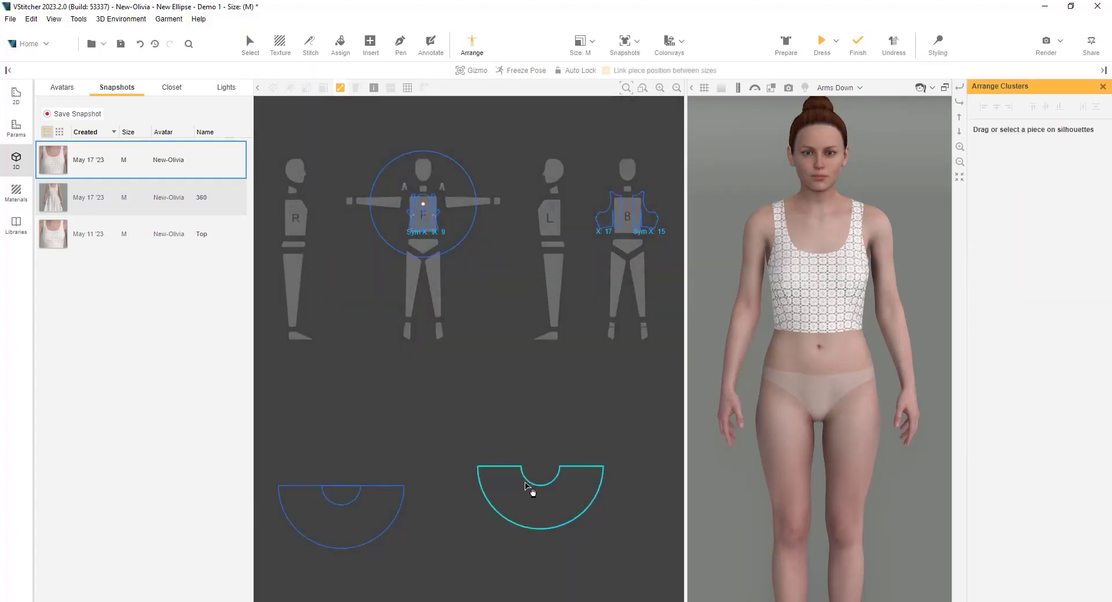
left_click_drag(531, 489, 423, 297)
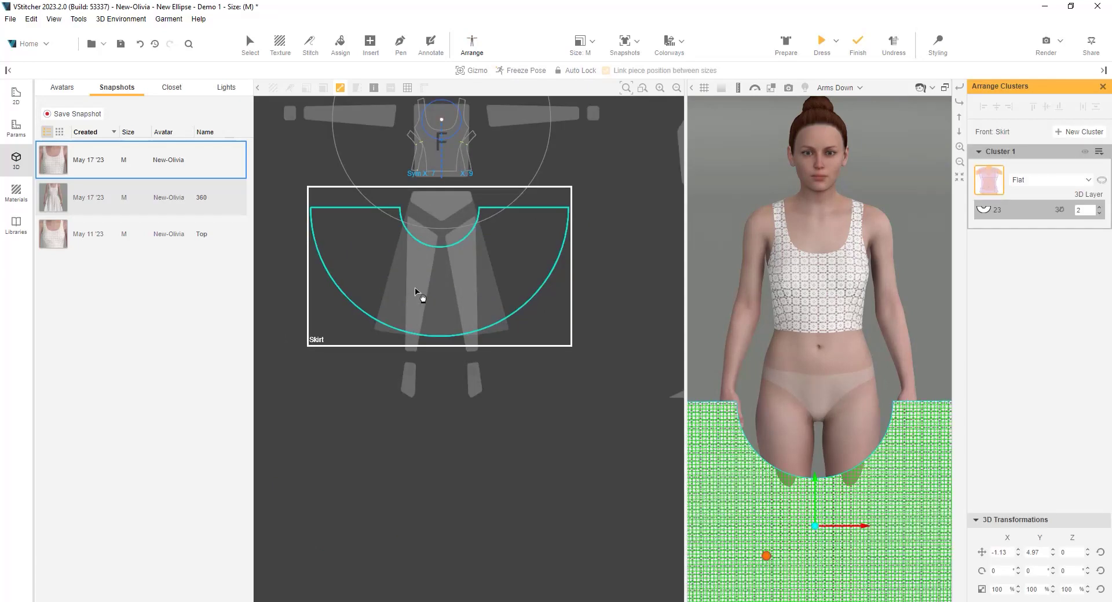
left_click_drag(418, 230, 416, 225)
scroll(447, 276, "down", 2)
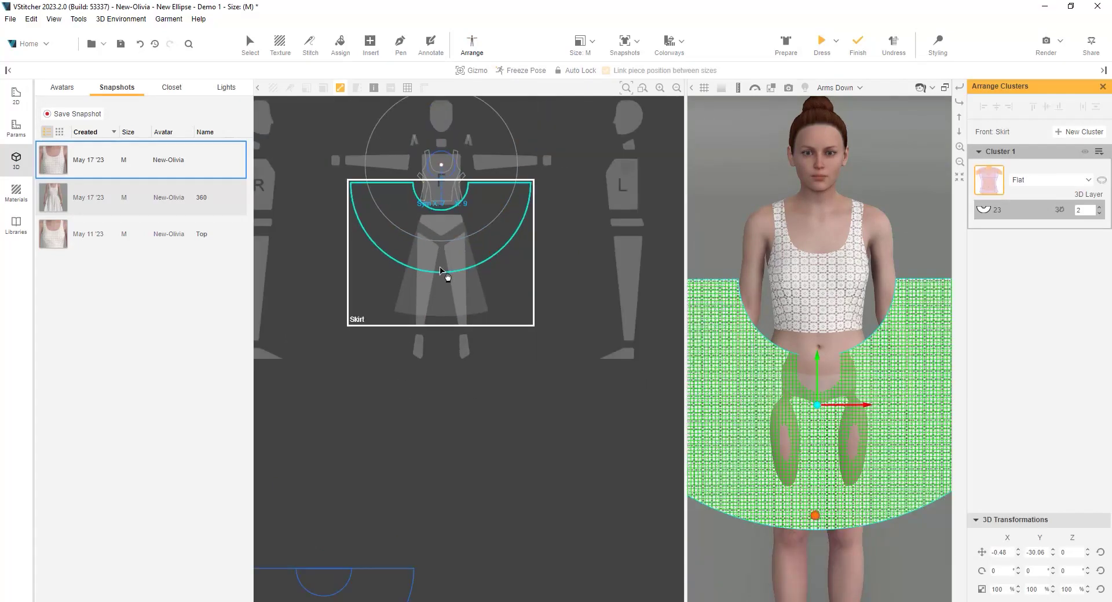
right_click_drag(907, 545, 828, 562)
left_click_drag(817, 383, 789, 311)
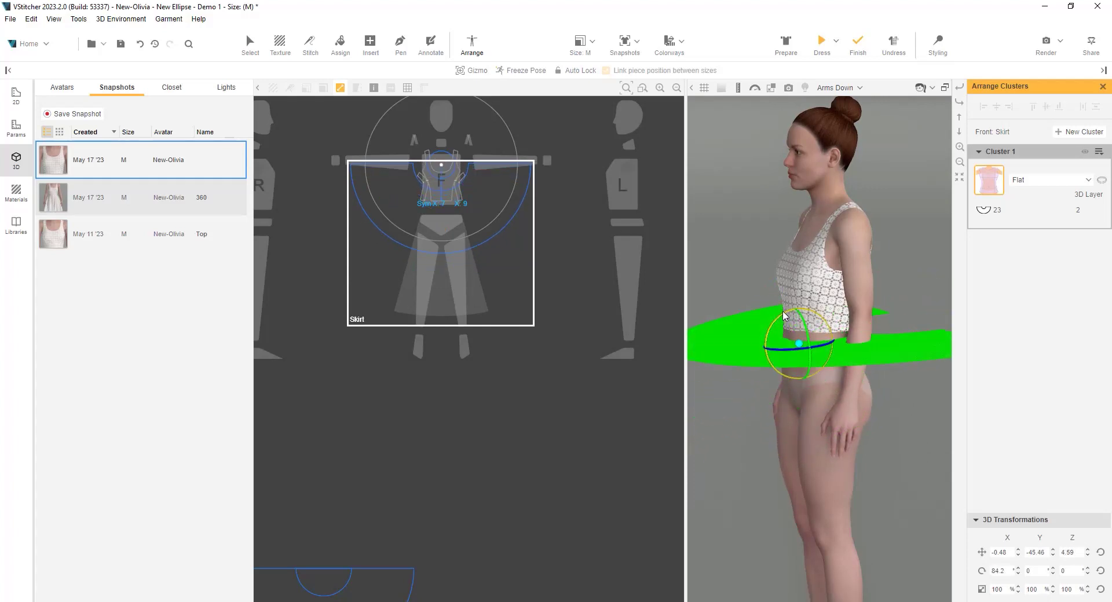
left_click(311, 48)
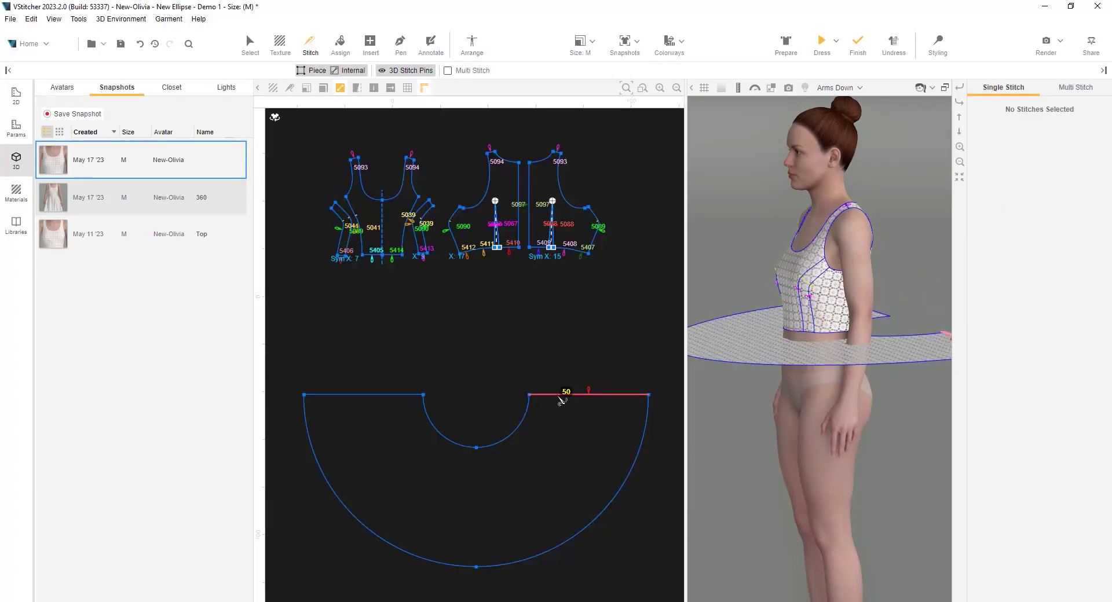
Step: Seam the skirt's straight top edges and pick its two inner waist curves as Multi Stitch sources
left_click(385, 401)
left_click(1069, 89)
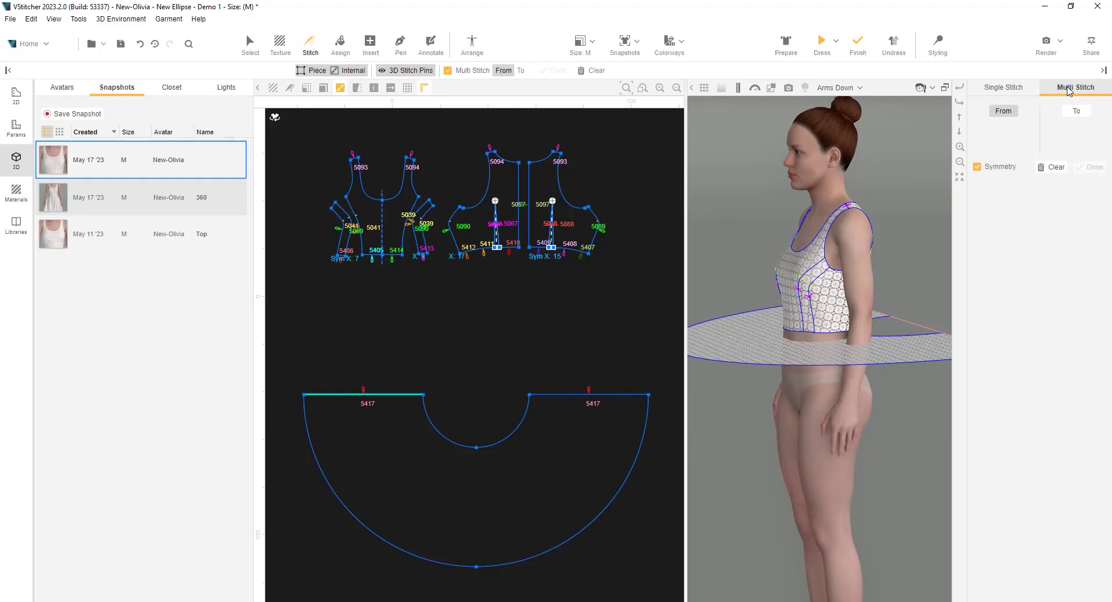
key("2")
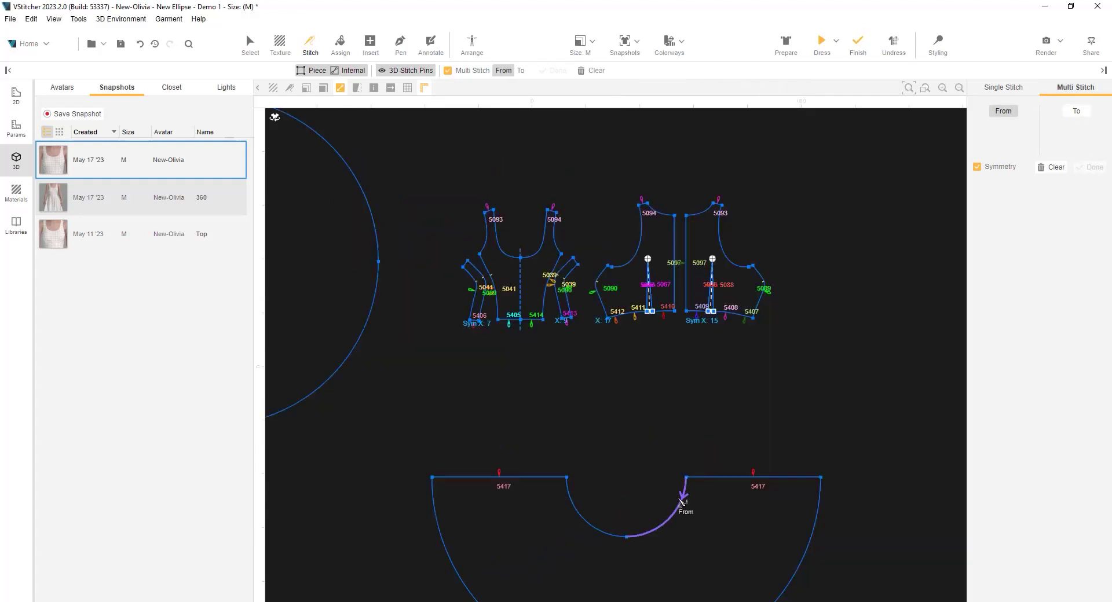
left_click(683, 497)
left_click(603, 533)
Step: Sew the waist curves to the eight bodice hem edges, then prepare the pieces around the avatar
left_click(1078, 114)
scroll(614, 303, "up", 2)
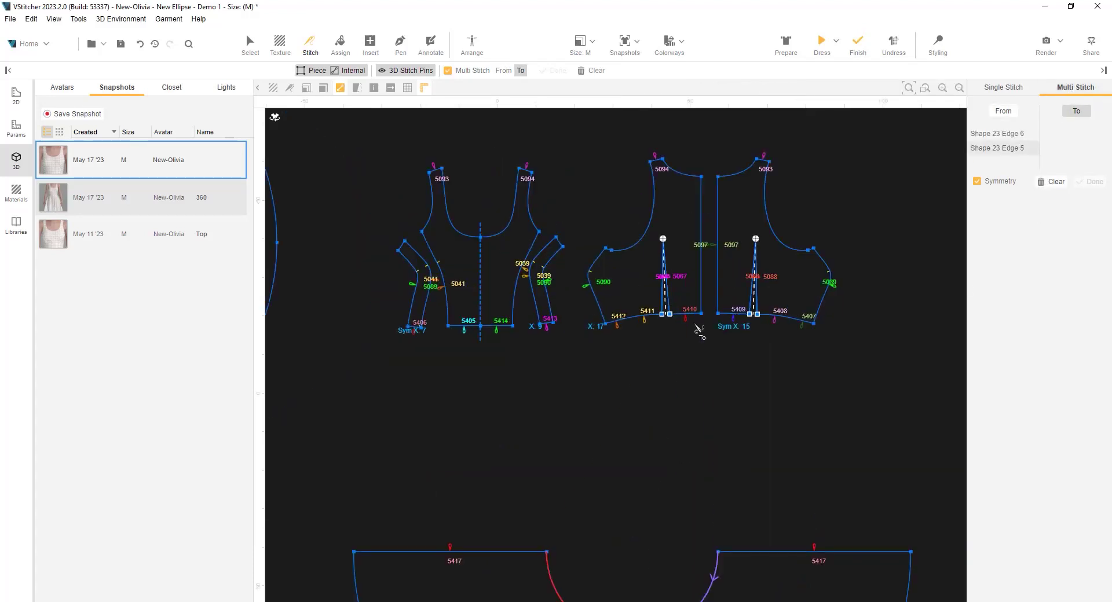
left_click(695, 316)
left_click(637, 315)
left_click(548, 323)
left_click(499, 326)
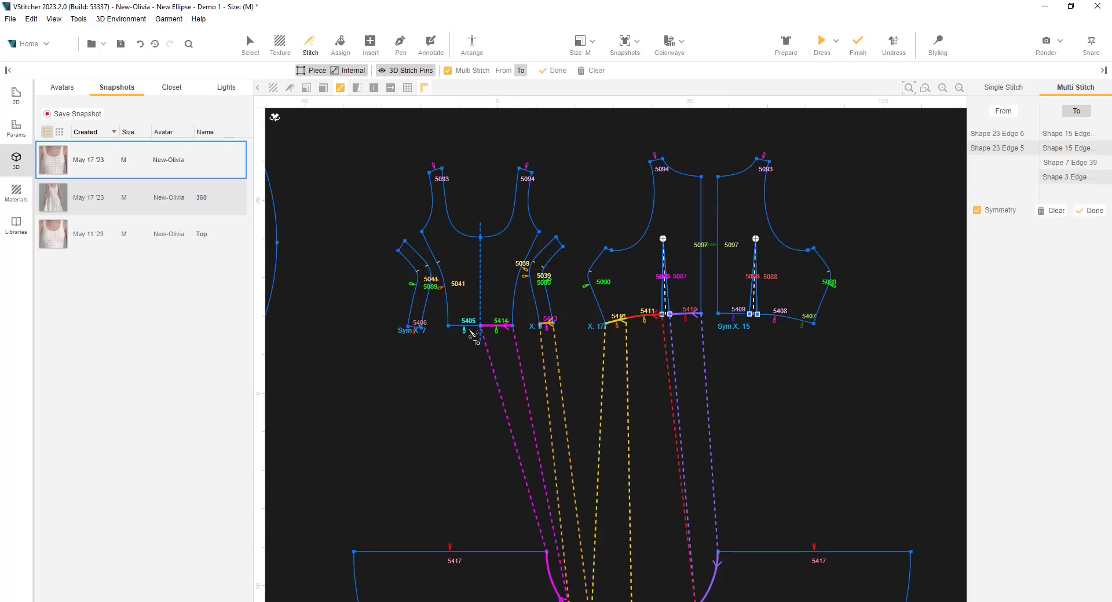
left_click(464, 326)
left_click(417, 332)
left_click(734, 314)
left_click(783, 318)
scroll(775, 374, "down", 1)
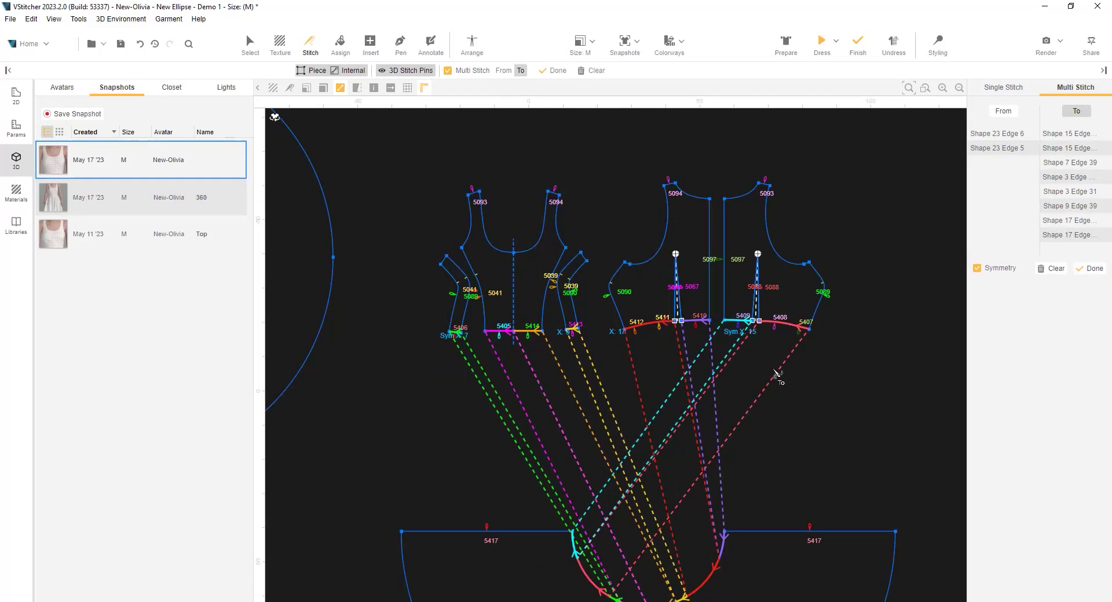
left_click(1091, 269)
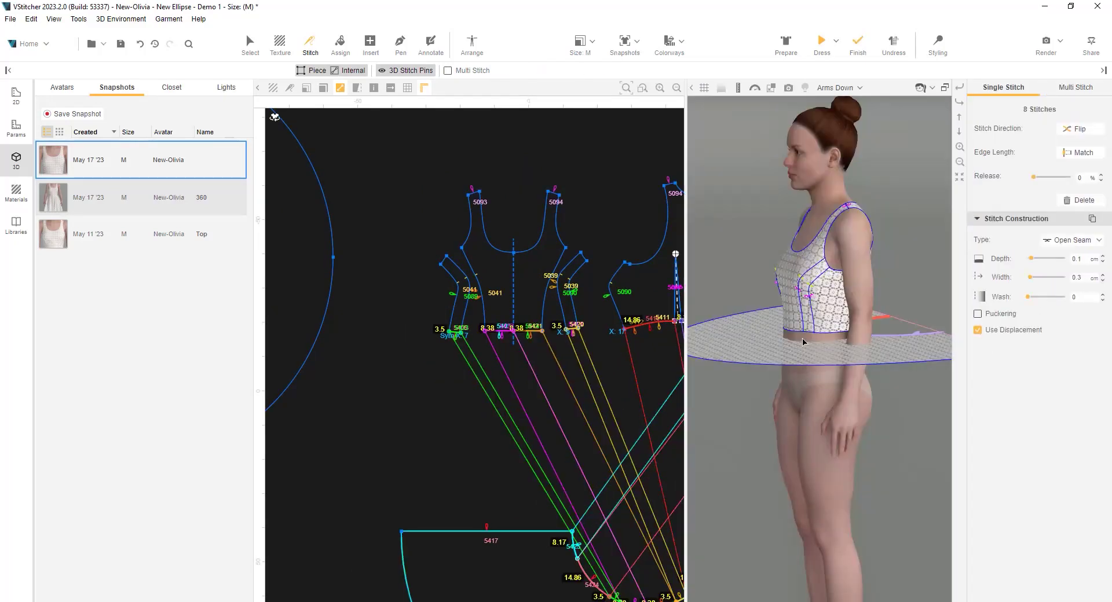
left_click(783, 49)
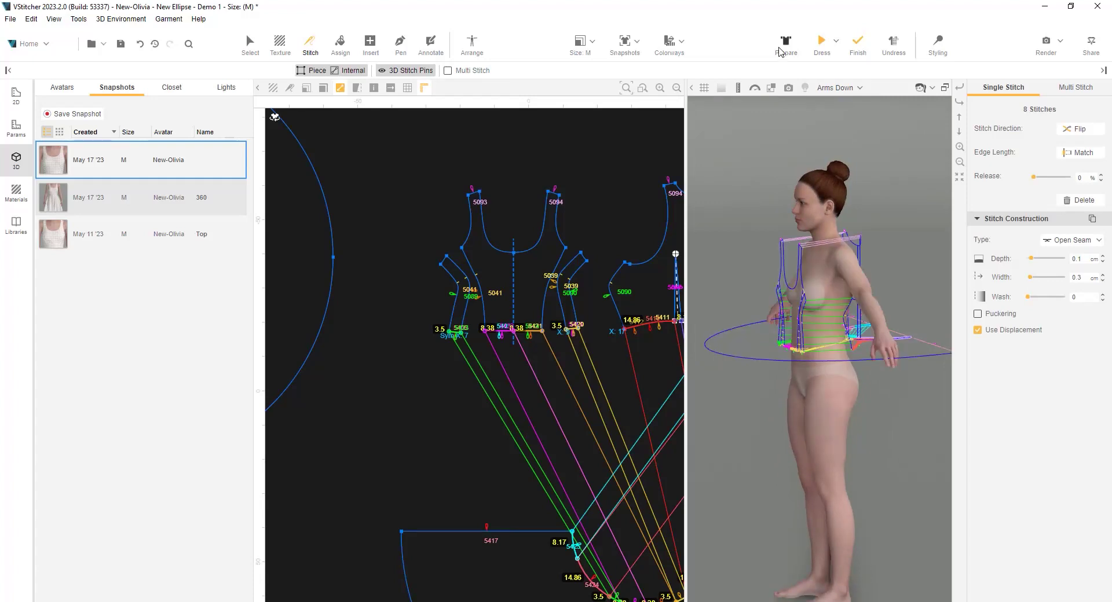
Step: Drape the dress, brush the skirt area and re-simulate until the half-circle skirt hangs down
left_click(937, 46)
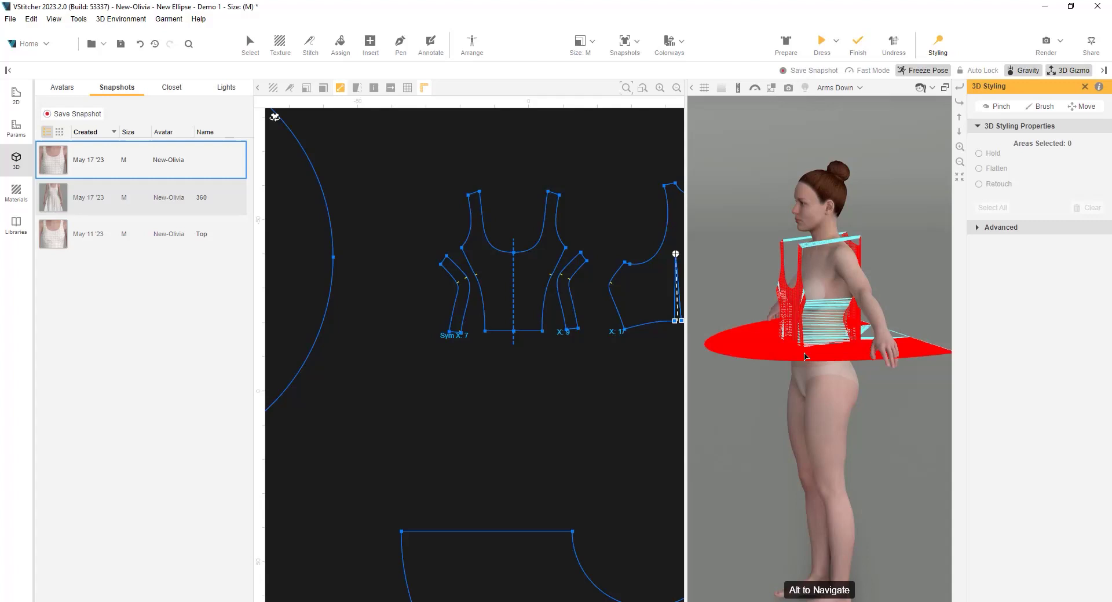
left_click(822, 41)
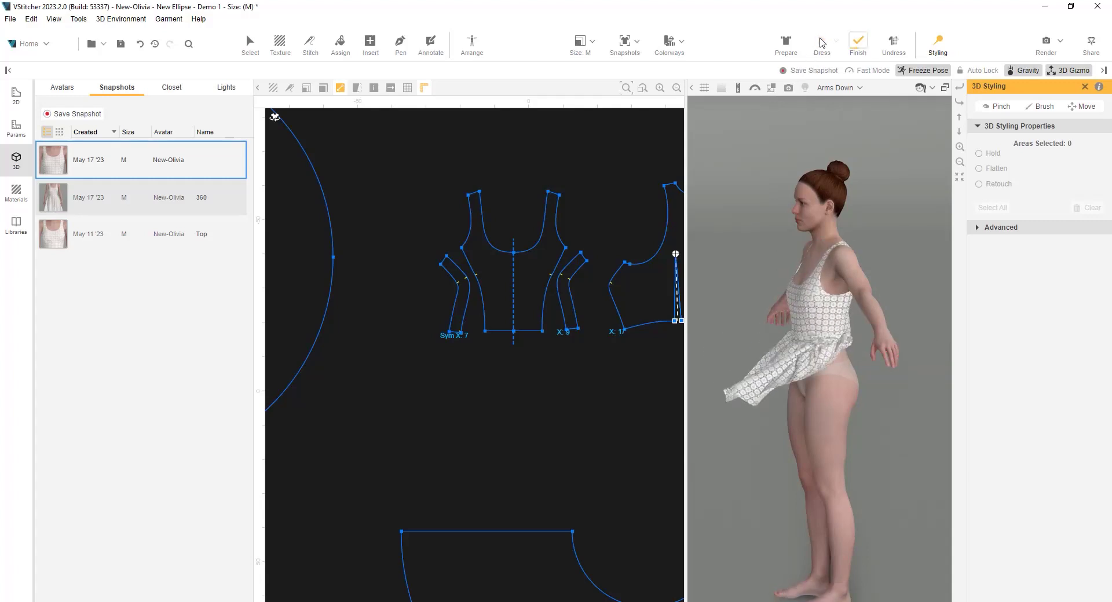
left_click_drag(924, 361, 828, 363)
left_click(1041, 107)
left_click_drag(826, 322, 861, 320)
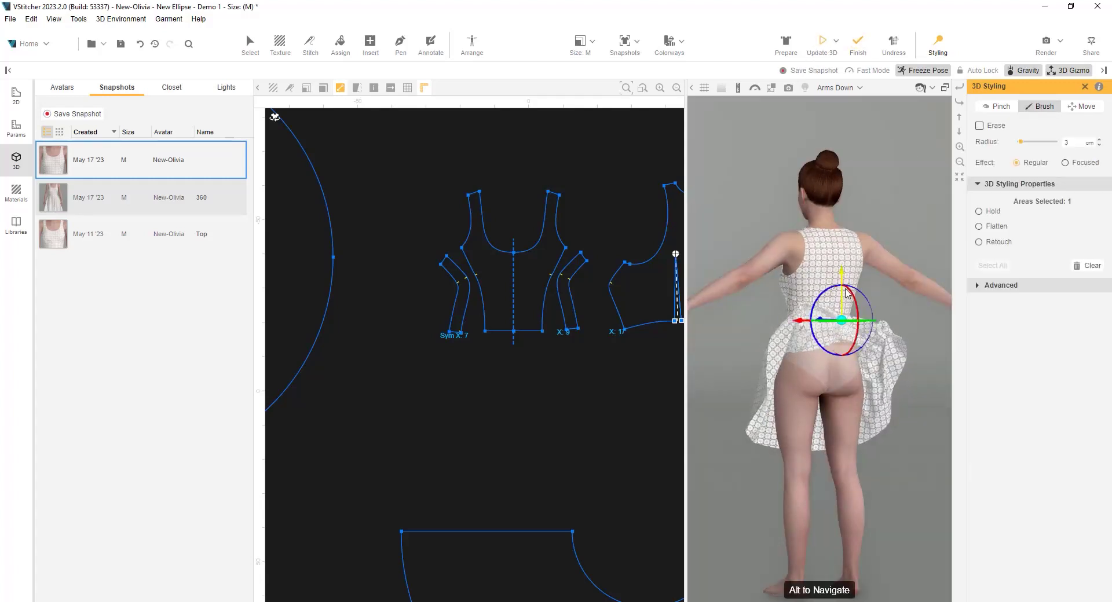
left_click(823, 50)
left_click(1085, 87)
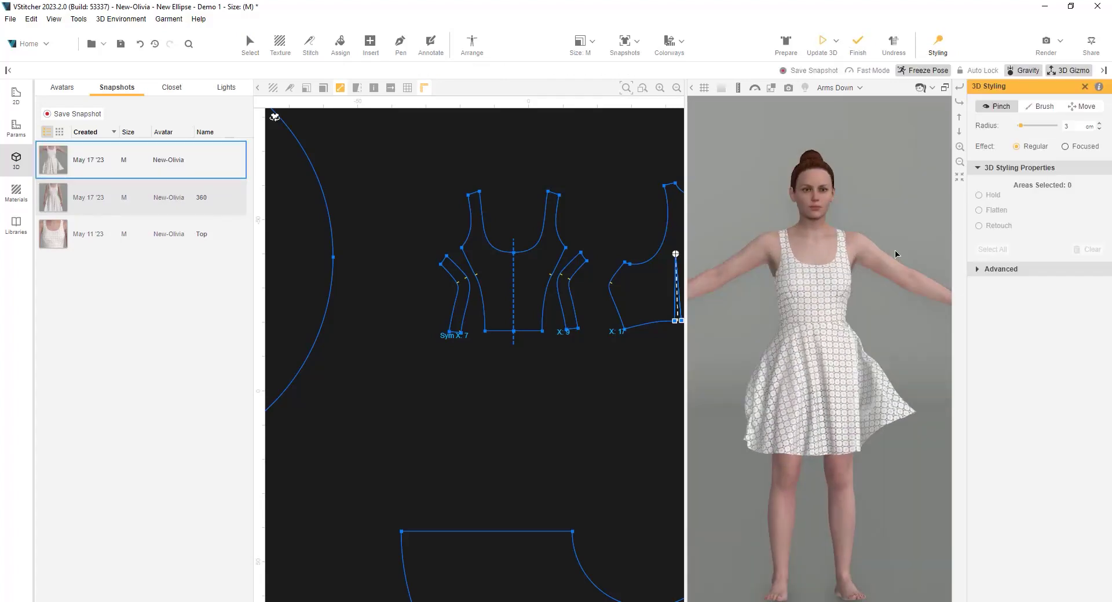
left_click(821, 46)
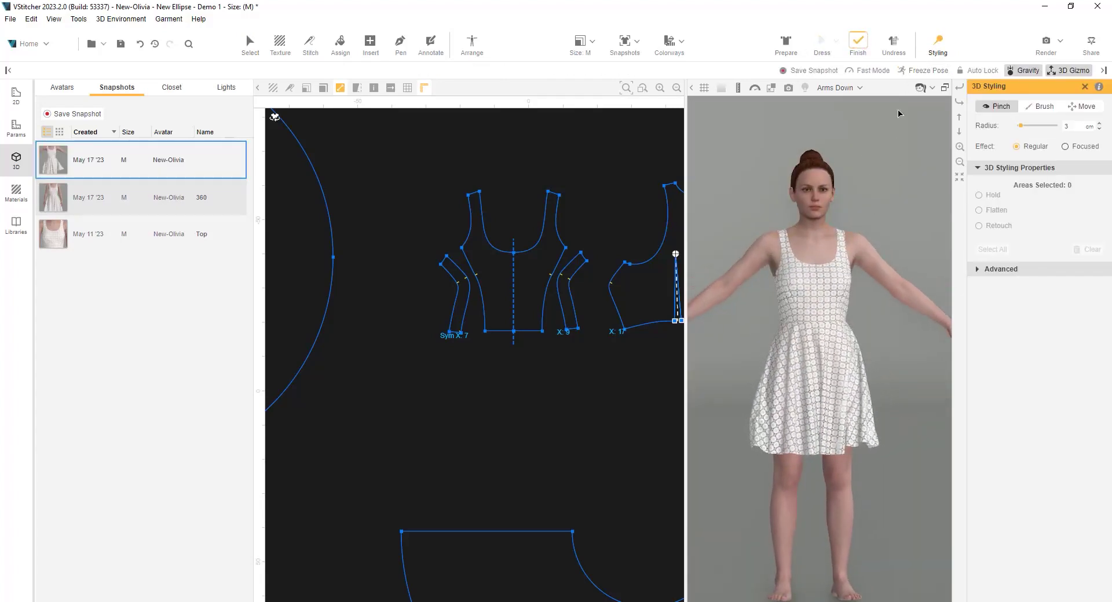
scroll(893, 317, "up", 3)
scroll(893, 317, "down", 3)
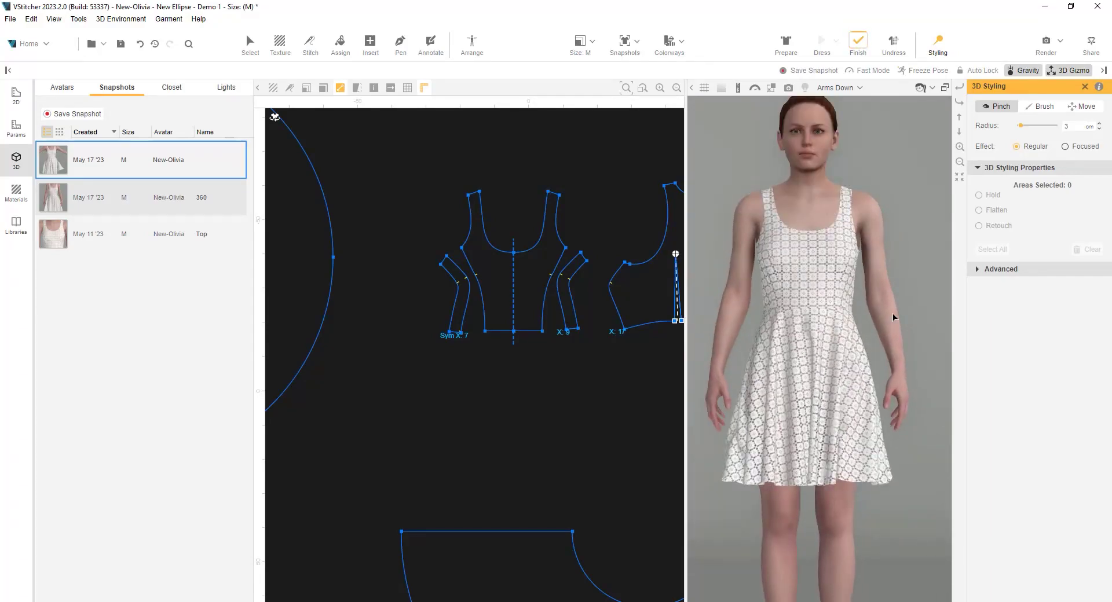
right_click_drag(539, 300, 786, 300)
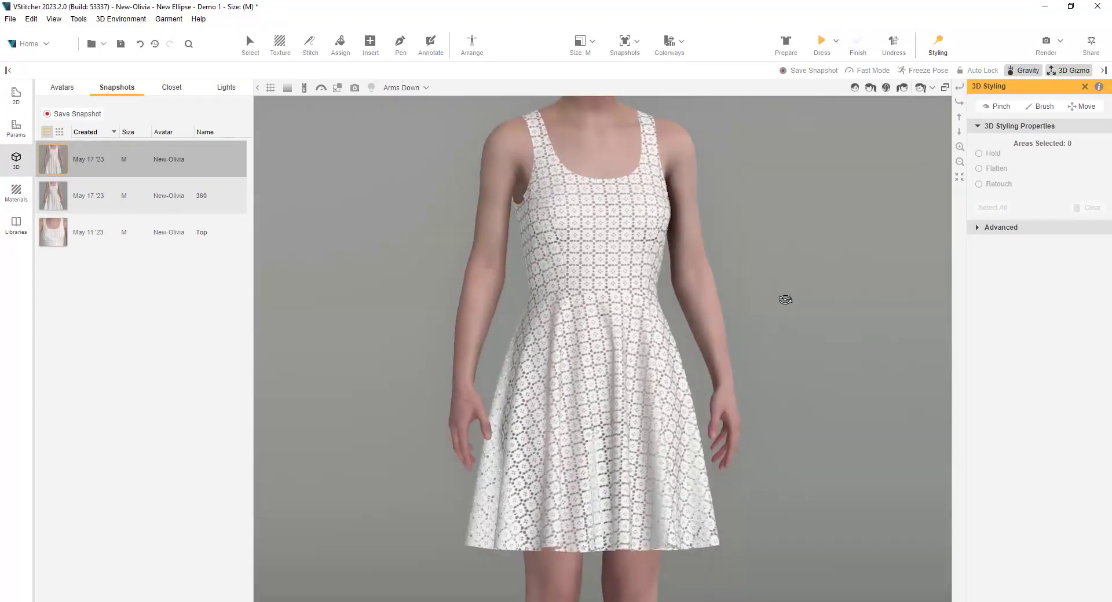
Step: Save the draped half-circle dress as snapshot '180', then load the 360 snapshot
left_click_drag(786, 300, 767, 301)
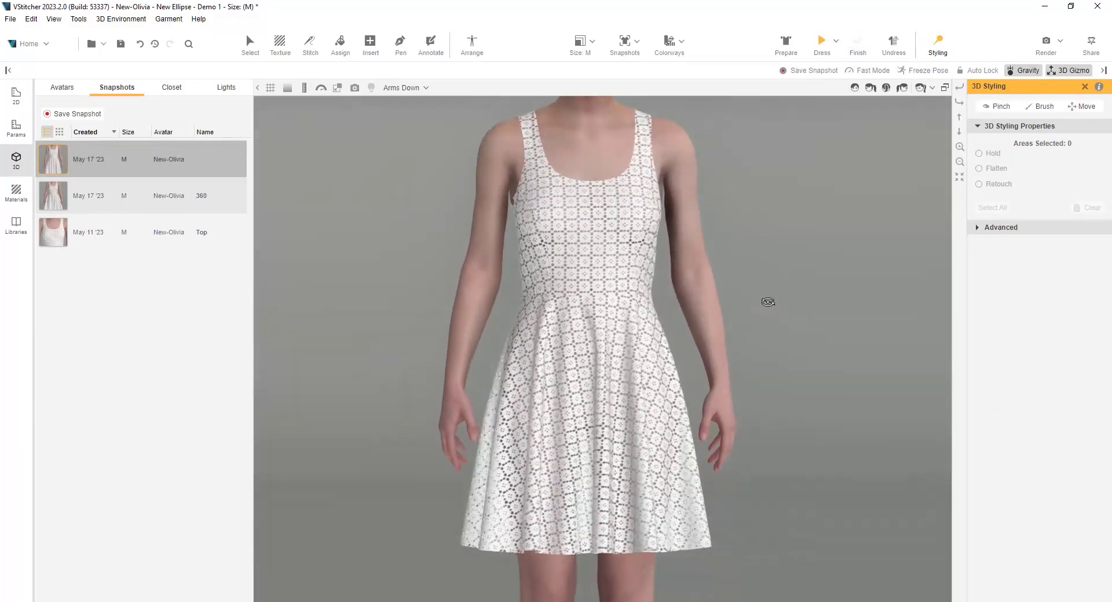
left_click(77, 114)
type("180")
left_click(607, 323)
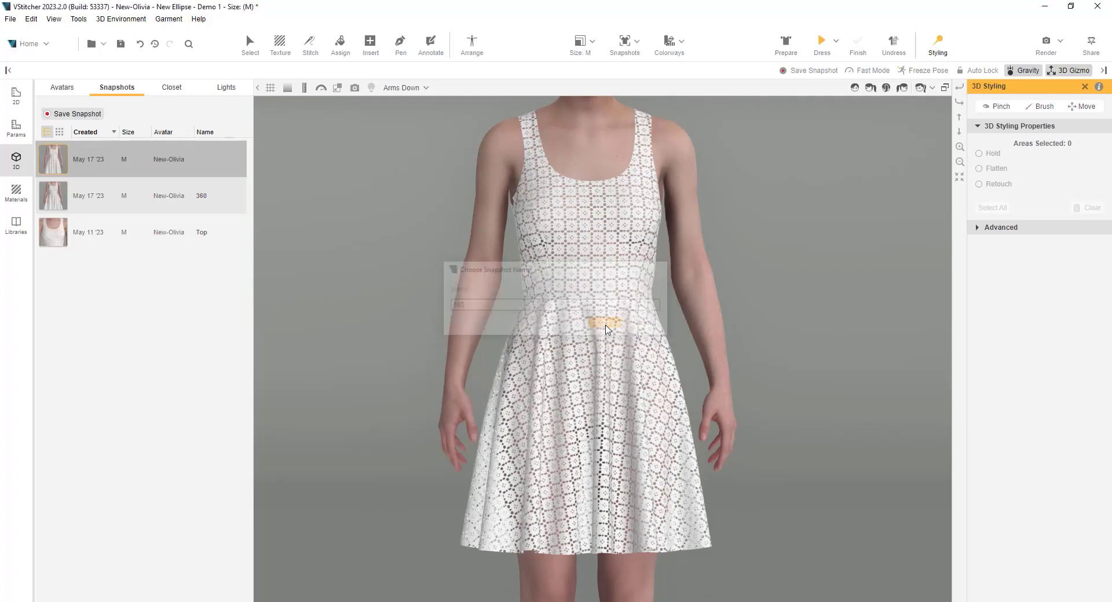
left_click(159, 237)
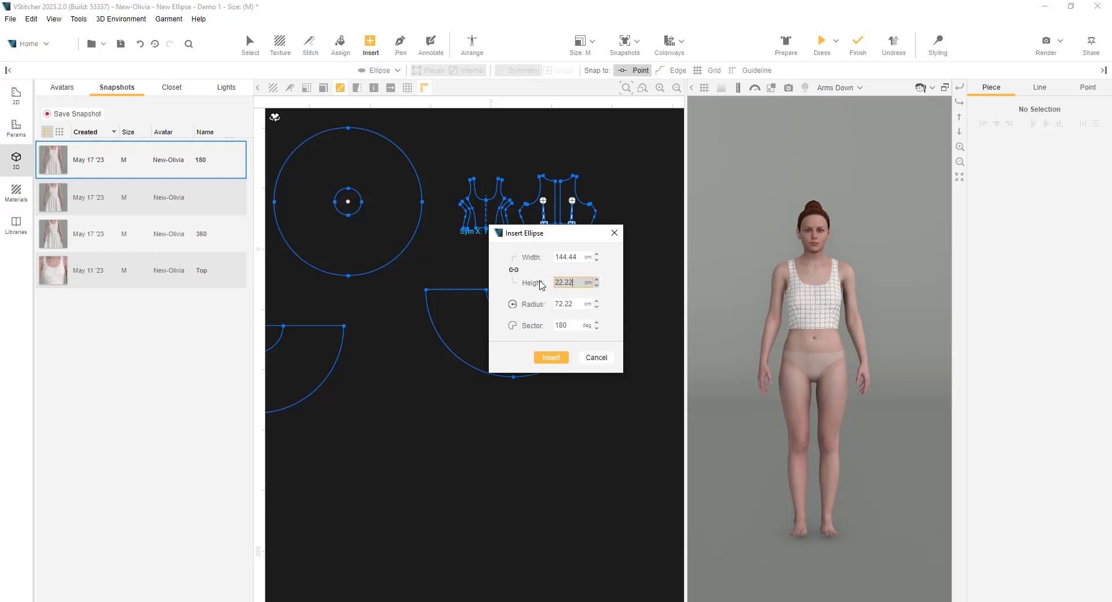
Step: Insert a 120° wedge with 22.22 cm height and 11.11 cm radius, and measure its edges at 69.82 cm
key("Return")
left_click(558, 328)
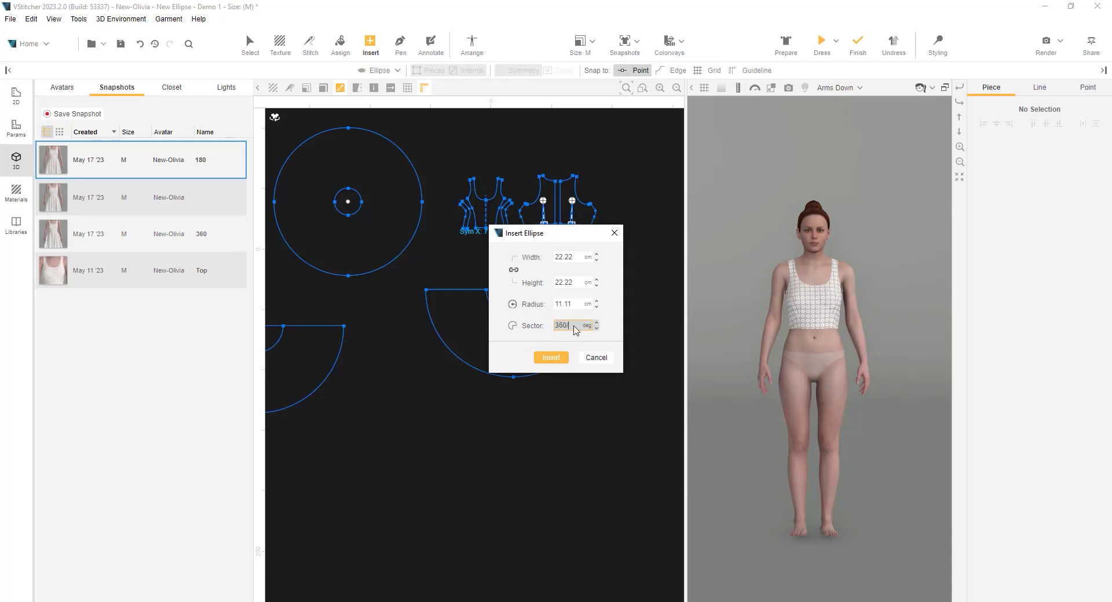
left_click(576, 306)
left_click(551, 358)
left_click(457, 489)
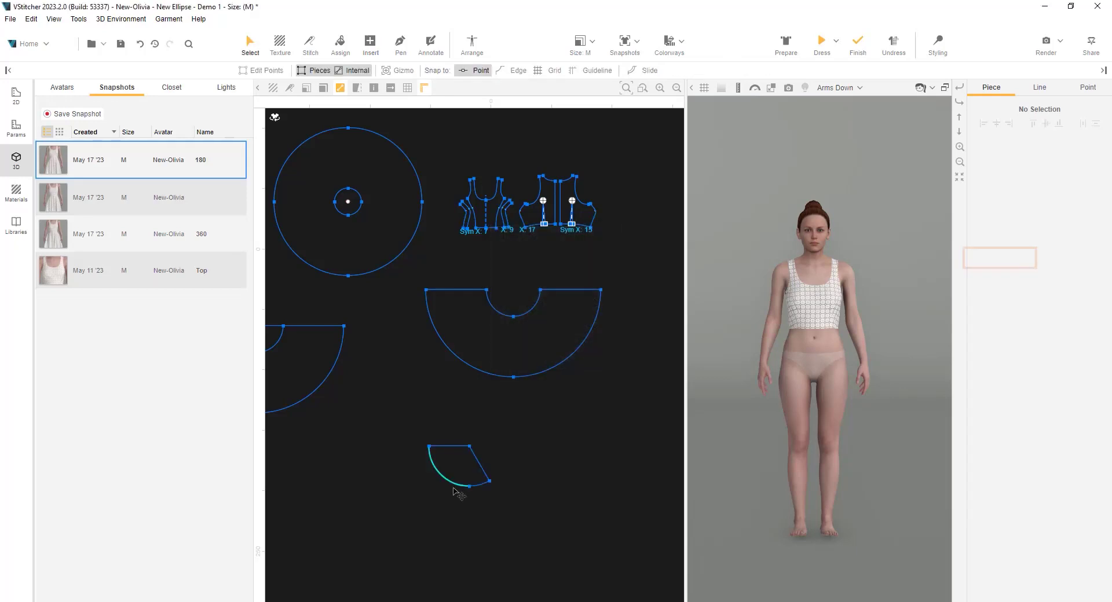
left_click(482, 489, "shift")
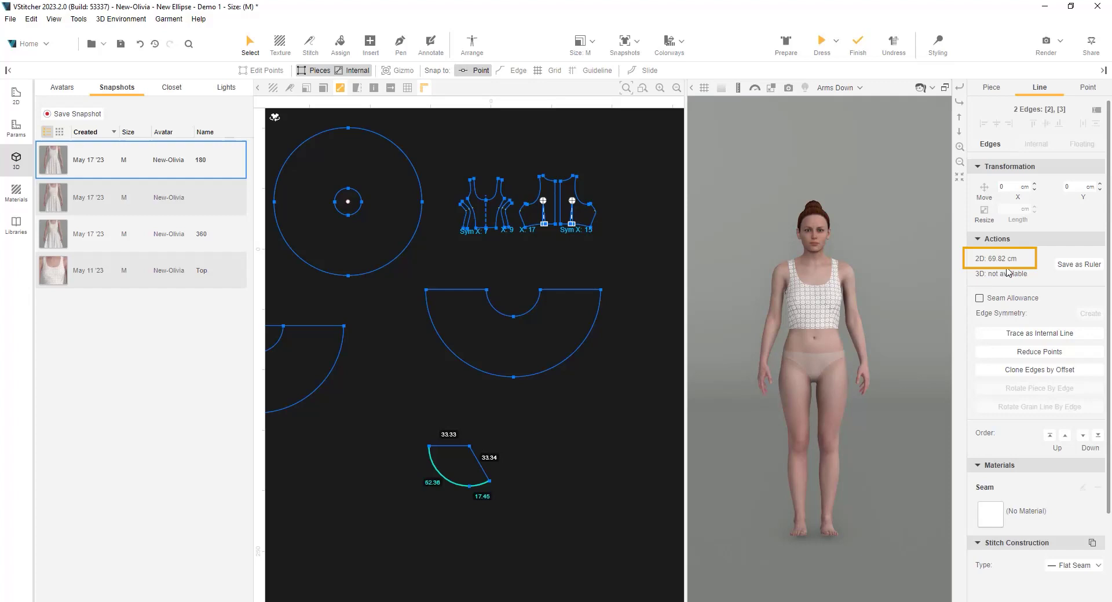
left_click(509, 496)
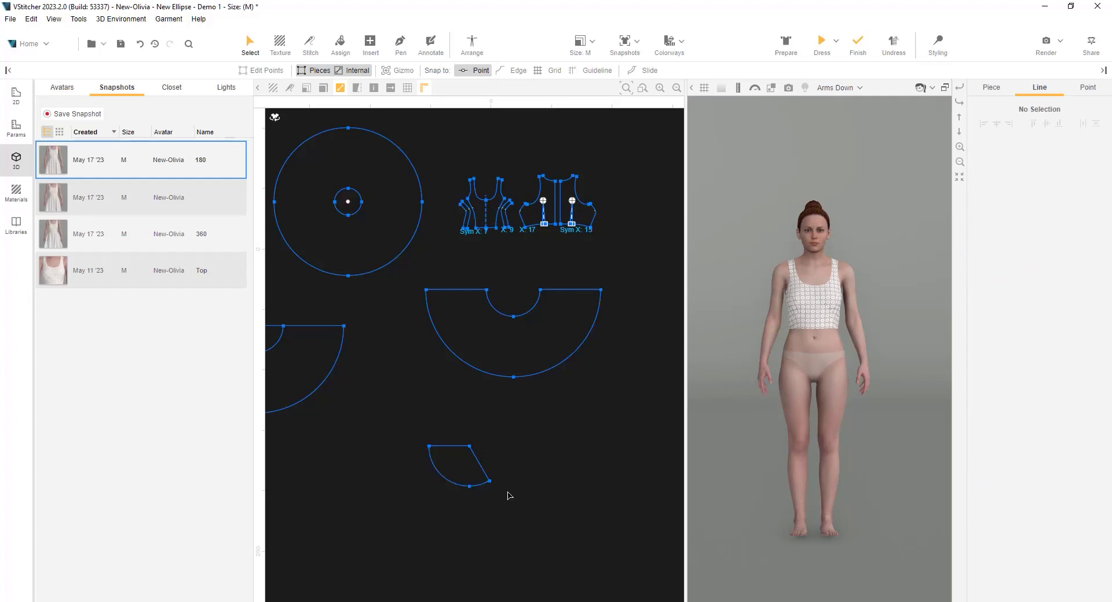
Step: Insert a larger 120° sector ellipse and move the small wedge inside it
key("e")
left_click(509, 496)
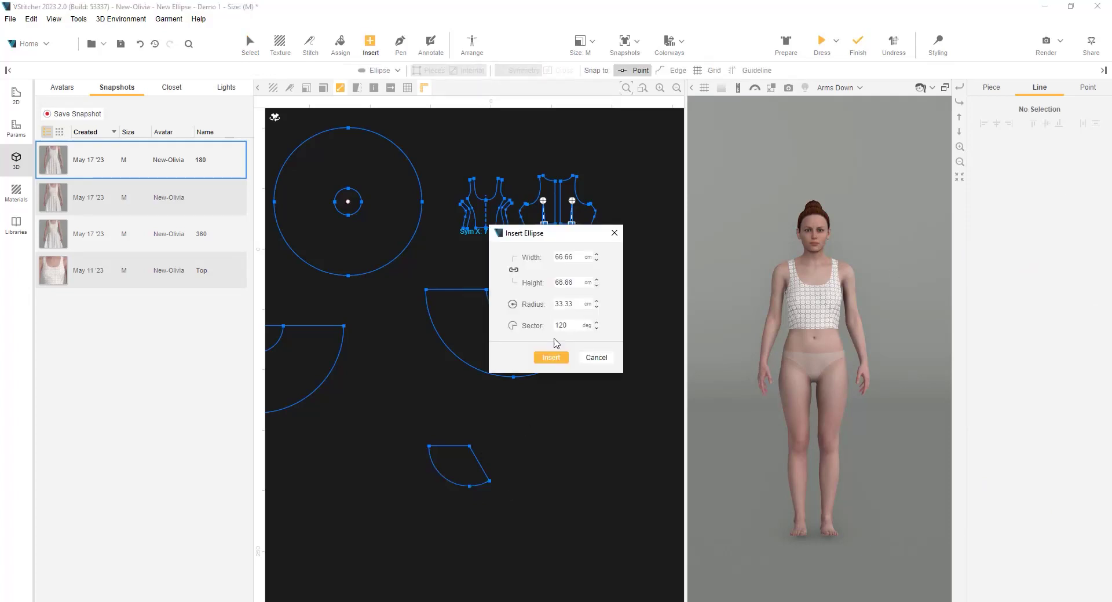
left_click(574, 307)
left_click(551, 357)
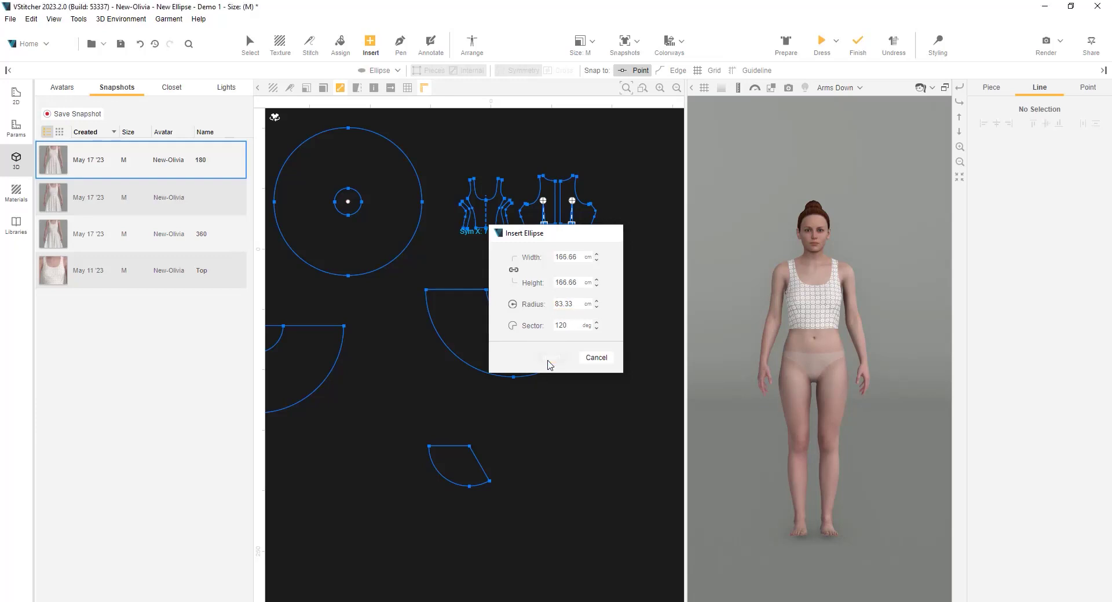
left_click_drag(455, 463, 490, 520)
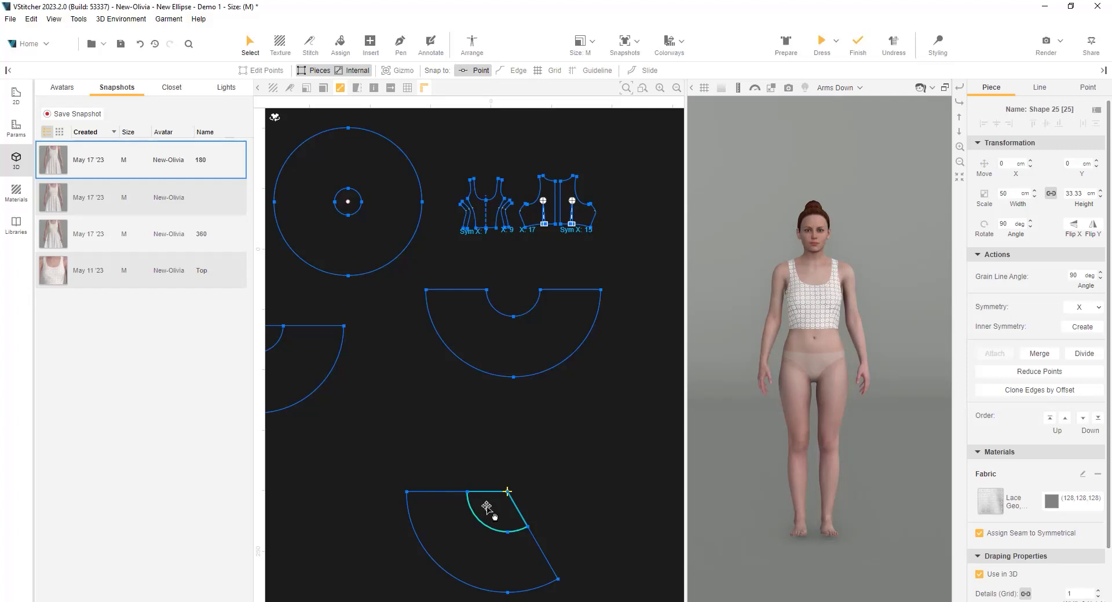
Step: Extract the ring-shaped third-circle piece and separate it from the original wedge
left_click(370, 42)
left_click(399, 123)
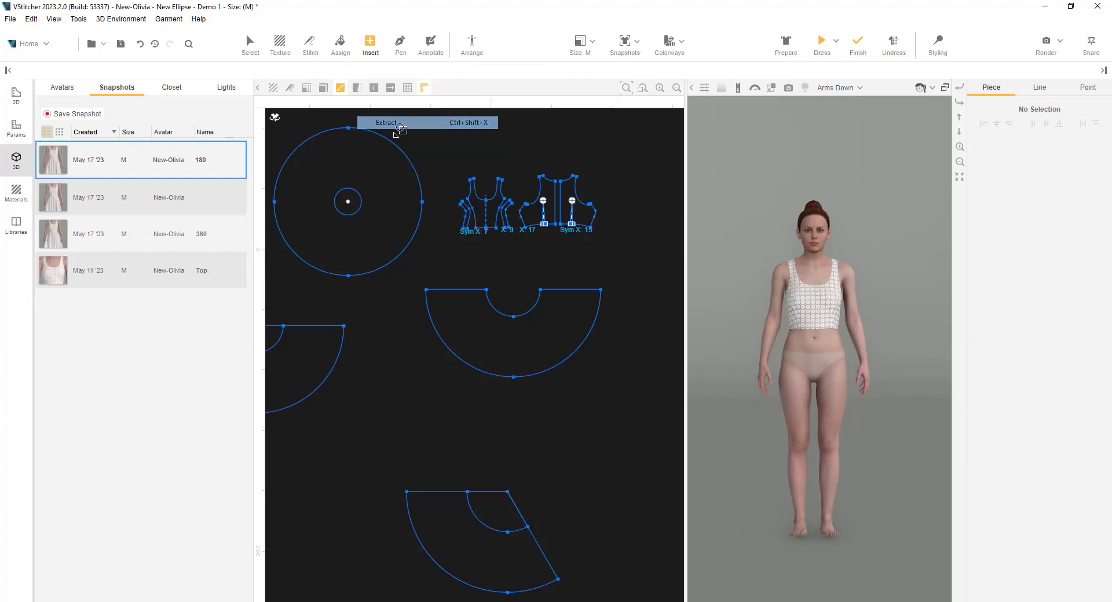
left_click(446, 526)
left_click_drag(440, 524, 541, 449)
scroll(530, 484, "down", 2)
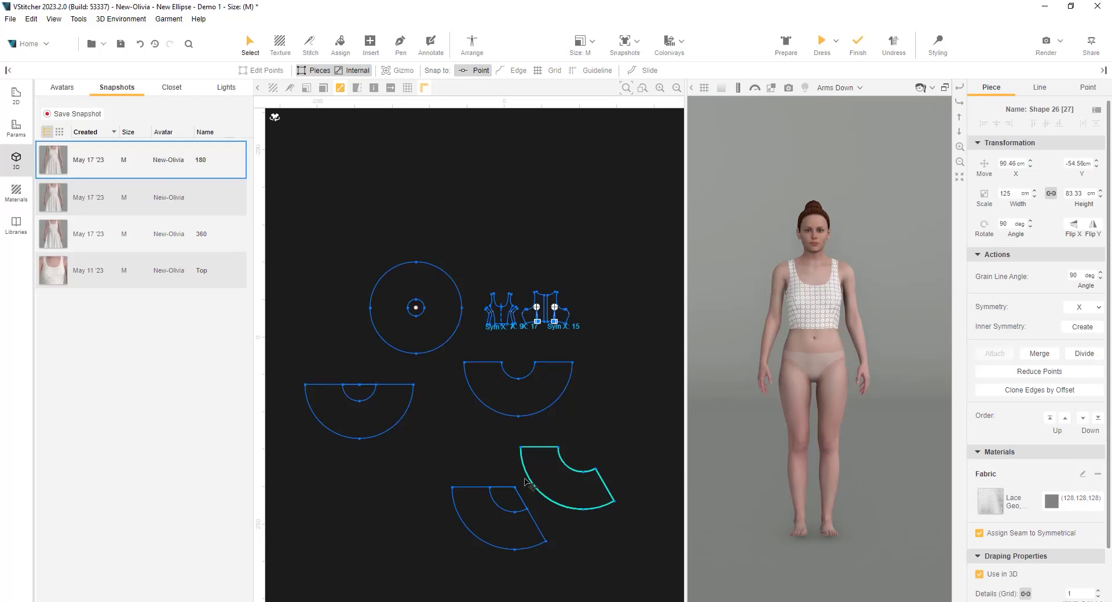
left_click(511, 506)
left_click_drag(428, 464, 551, 585)
left_click_drag(506, 542, 354, 521)
Step: Show grain lines and rotate the ring piece horizontal so its two corners sit level
scroll(530, 506, "up", 2)
left_click_drag(569, 492, 484, 502)
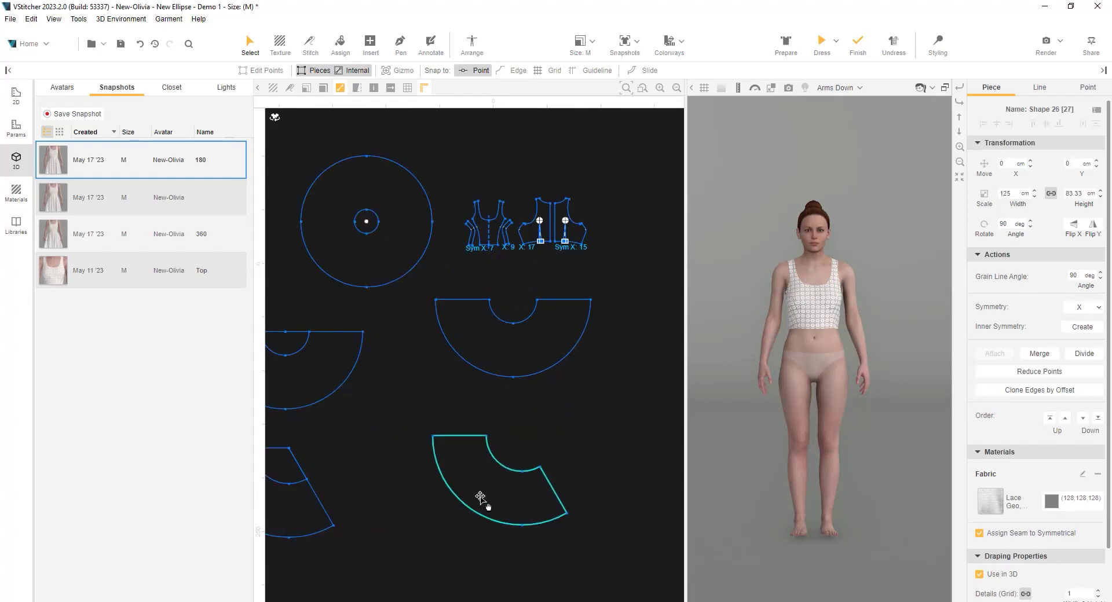
left_click(472, 551)
scroll(475, 548, "up", 2)
left_click(392, 88)
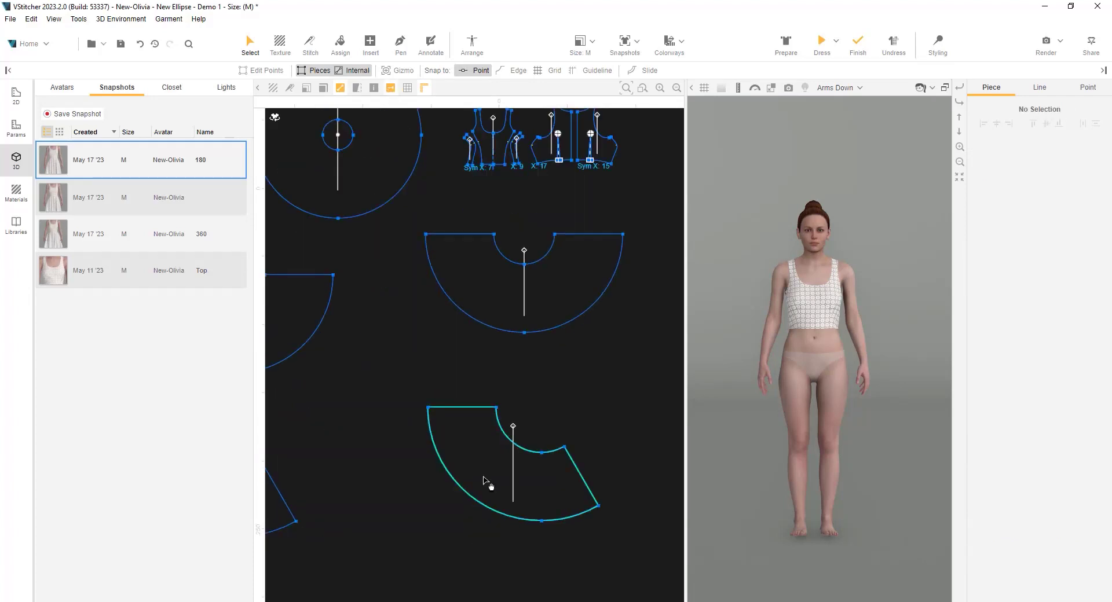
left_click(428, 407)
left_click(598, 507, "shift")
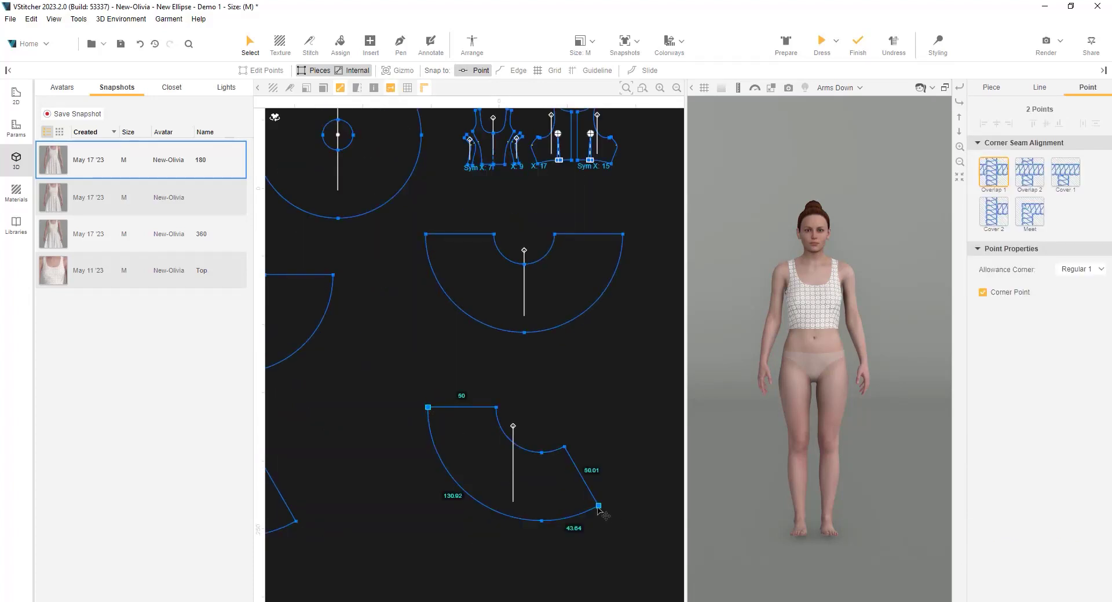
right_click(598, 507)
mouse_move(608, 565)
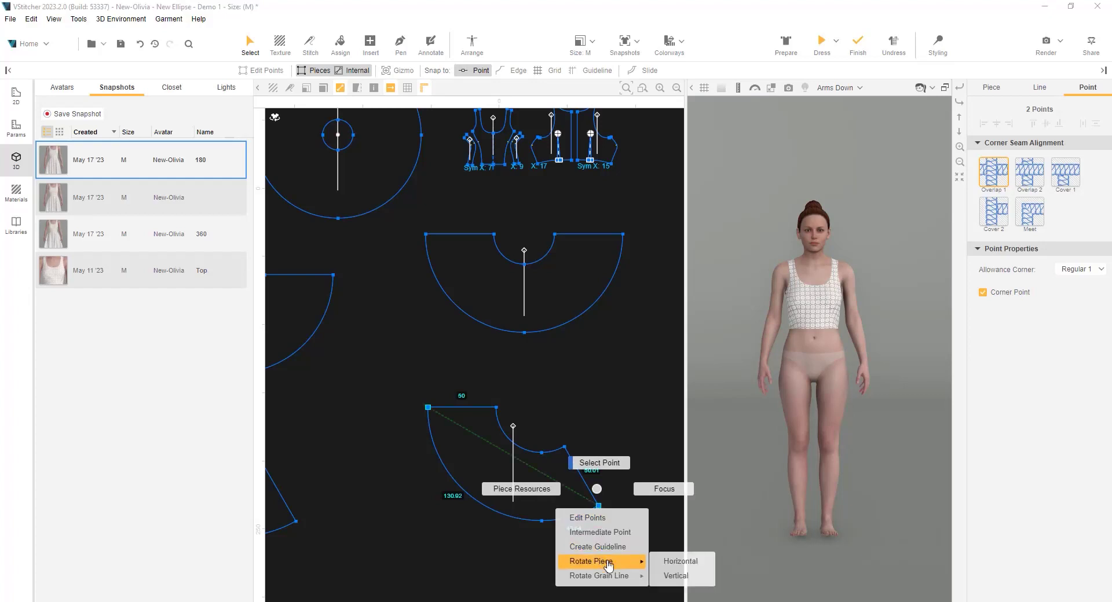
left_click(675, 562)
Step: Make the ring piece's grain line perpendicular to its waist corners
left_click(412, 484)
left_click(411, 458)
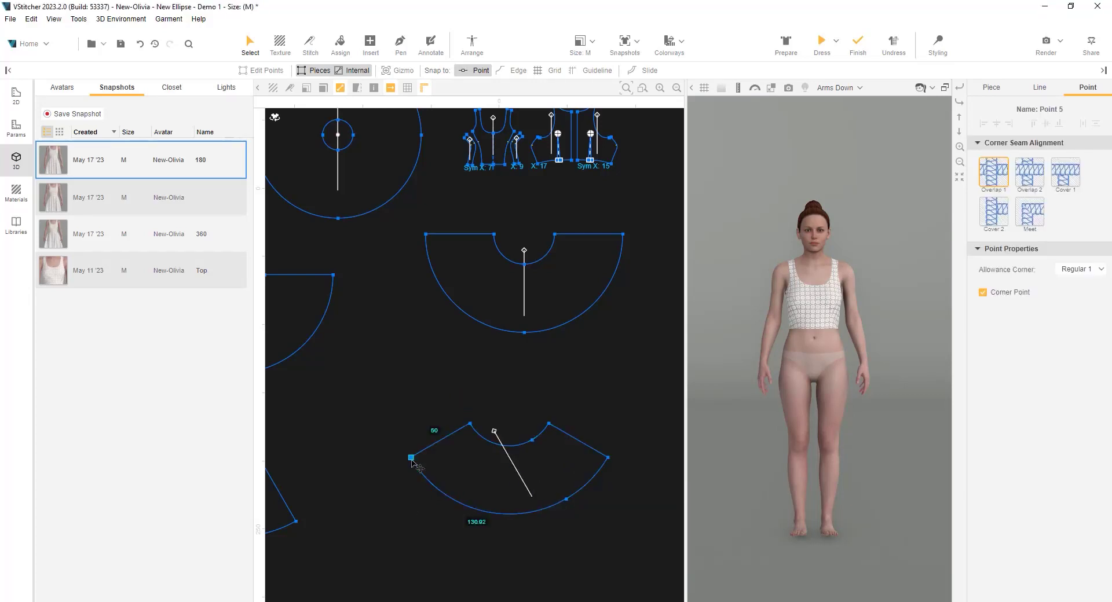
left_click(608, 457, "shift")
right_click(609, 456)
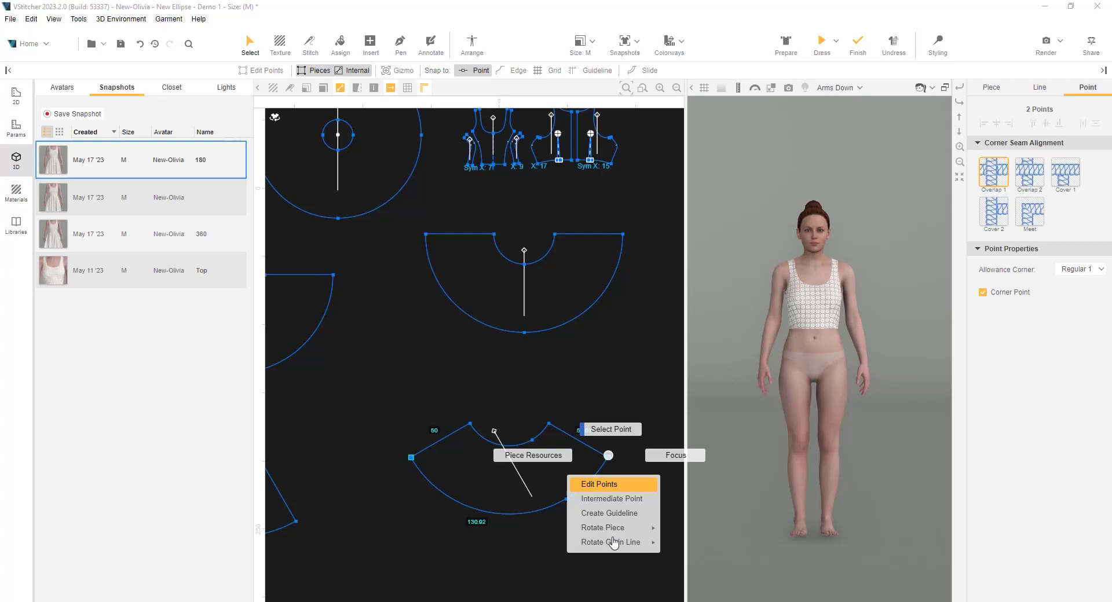
mouse_move(612, 549)
left_click(681, 545)
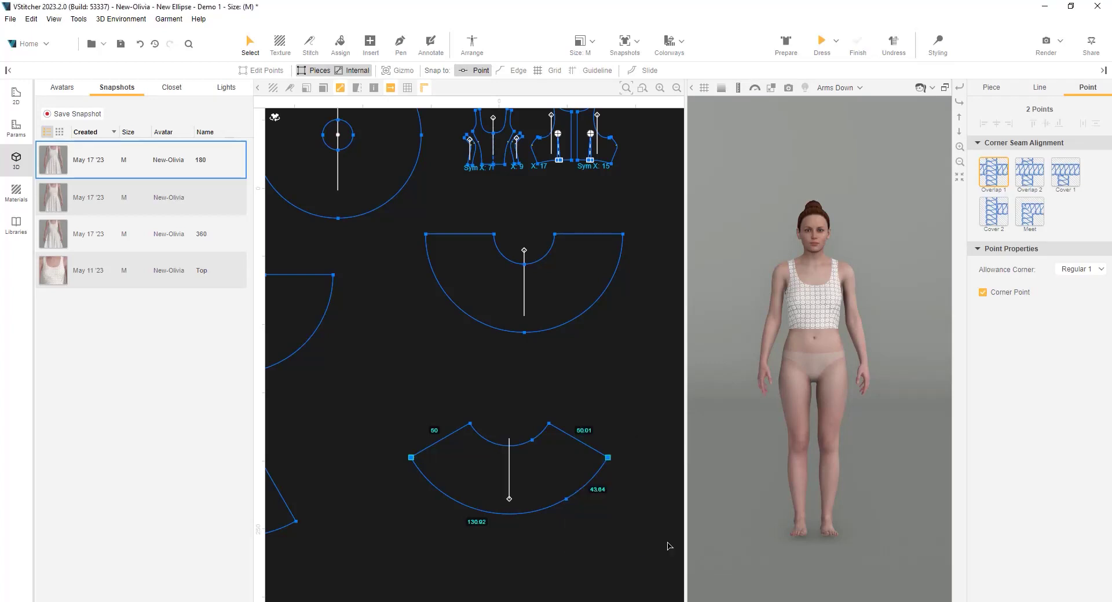
left_click(522, 486)
Step: Place the third-circle skirt on the front silhouette and sew its two side edges together
left_click(472, 43)
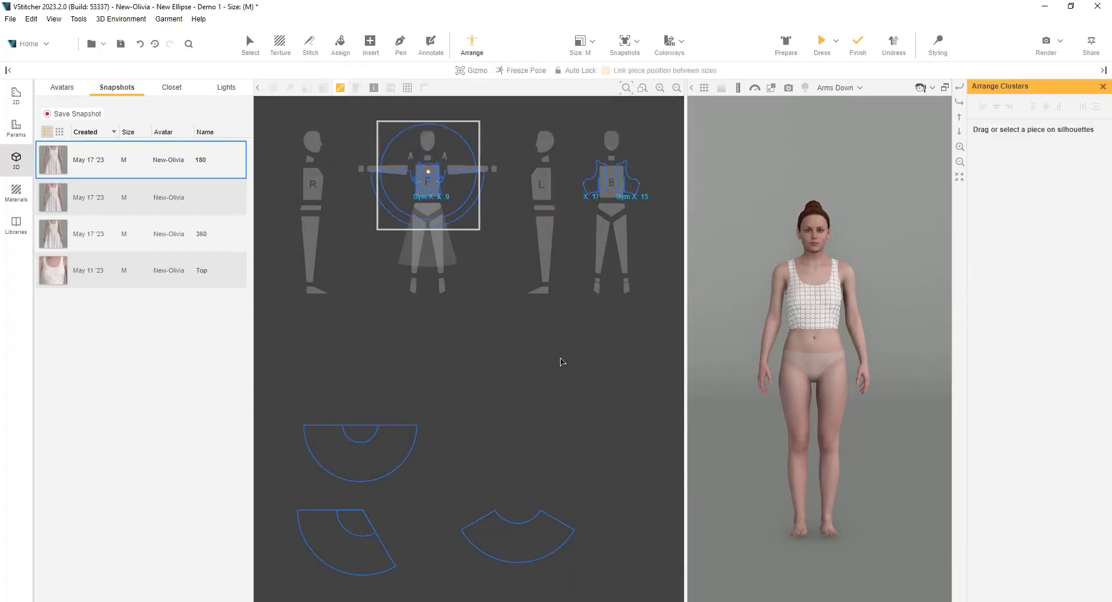
left_click_drag(525, 549, 457, 189)
scroll(447, 264, "up", 2)
scroll(486, 221, "up", 2)
left_click(310, 45)
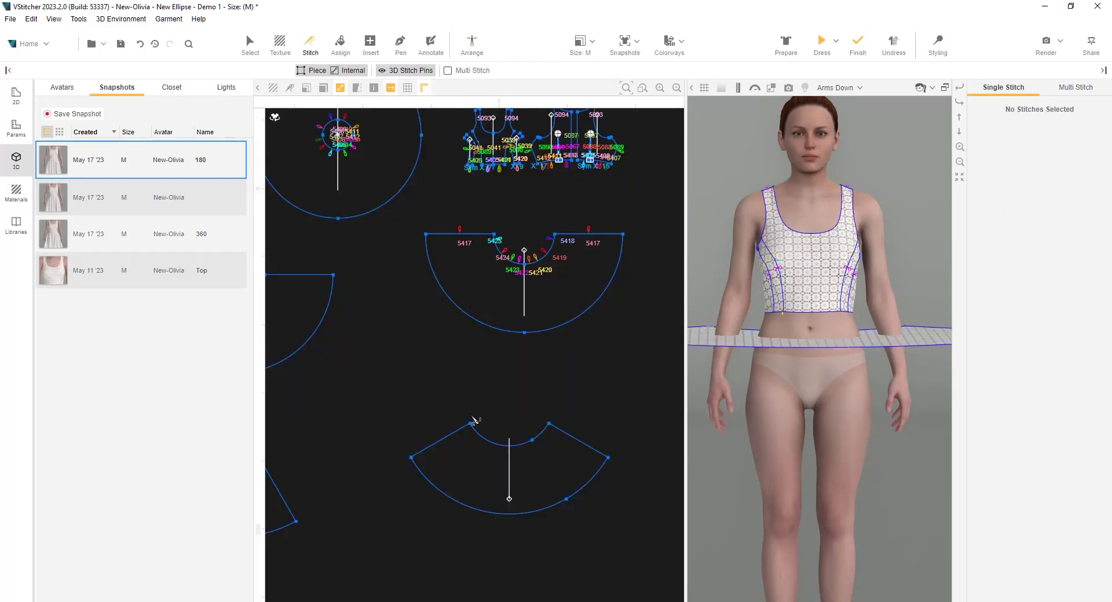
left_click(456, 433)
left_click(581, 442)
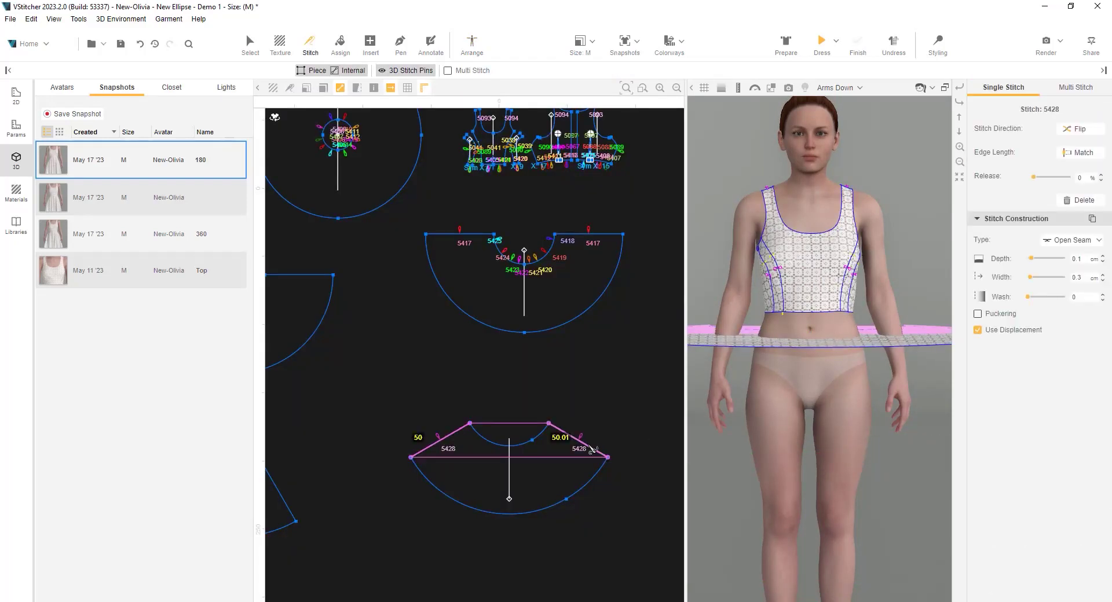
Step: Pick the skirt's waist arc edges as Multi Stitch sources
left_click(1068, 89)
left_click(551, 433)
left_click(521, 444)
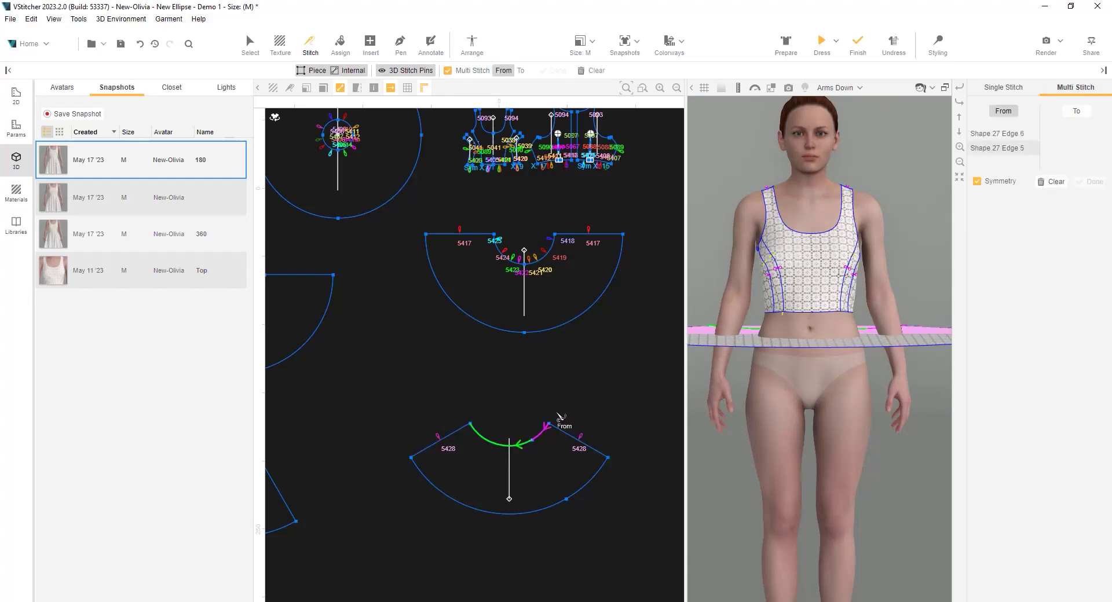
left_click(1076, 111)
Step: Sew the waist arc to the eight bodice hem edges and finish the drape
middle_click_drag(636, 186, 884, 496)
scroll(623, 404, "up", 6)
scroll(885, 492, "down", 1)
left_click(759, 421)
left_click(698, 421)
left_click(587, 431)
left_click(530, 433)
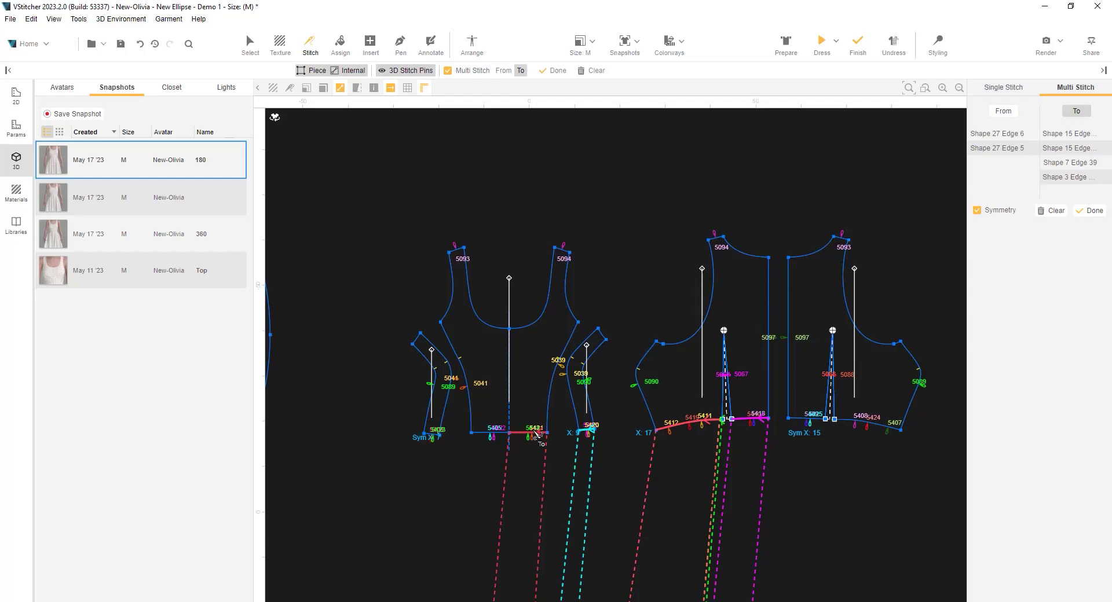
left_click(492, 433)
left_click(433, 435)
left_click(860, 421)
left_click(816, 421)
left_click(1090, 255)
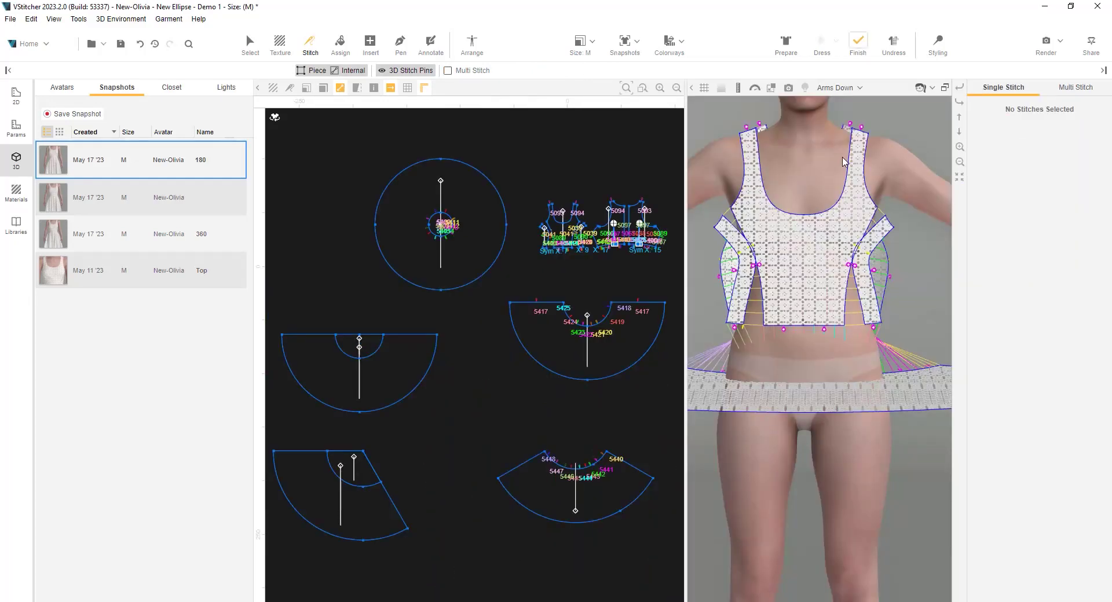
left_click(858, 44)
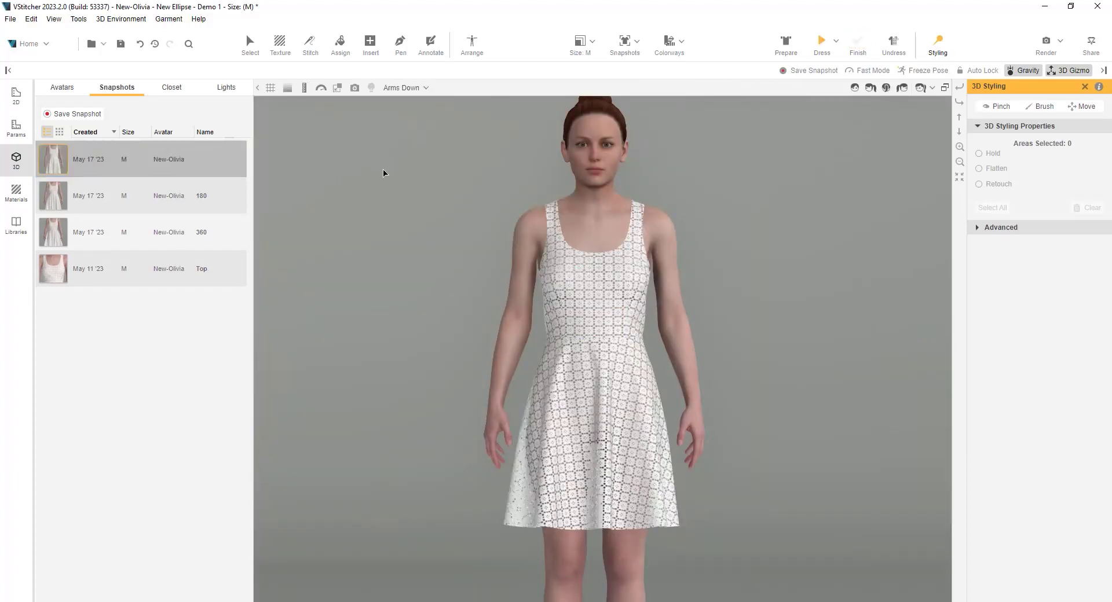
Step: Save the sector-skirt dress as snapshot '120', then load the 180 and 360 snapshots to compare
left_click(73, 113)
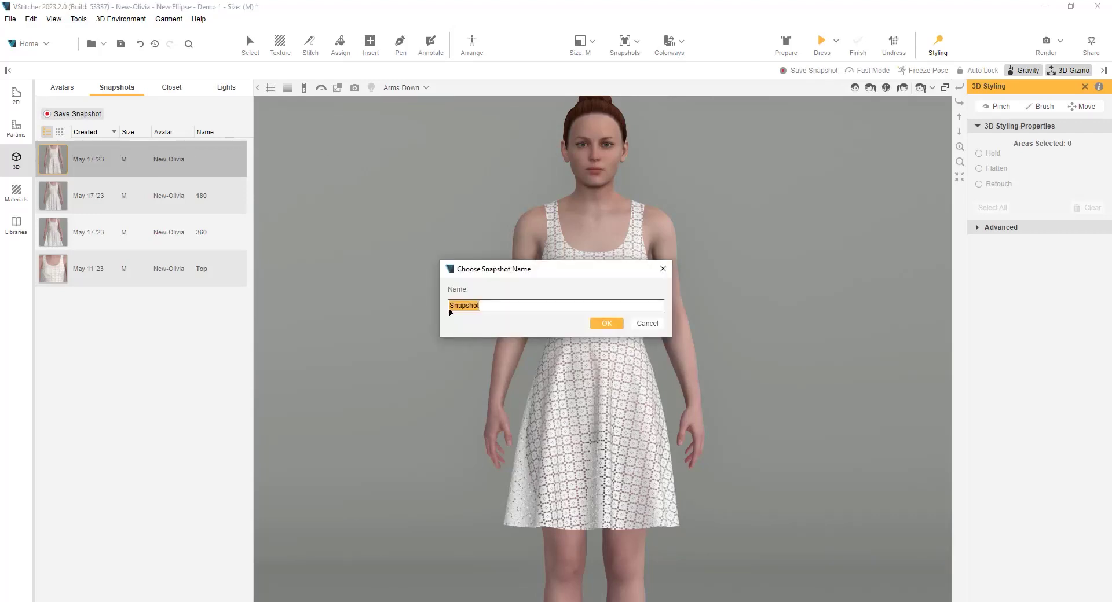
type("120")
key("Return")
mouse_move(737, 388)
left_mouse_down()
mouse_move(537, 390)
mouse_move(529, 400)
mouse_move(731, 387)
left_mouse_up()
left_click(215, 242)
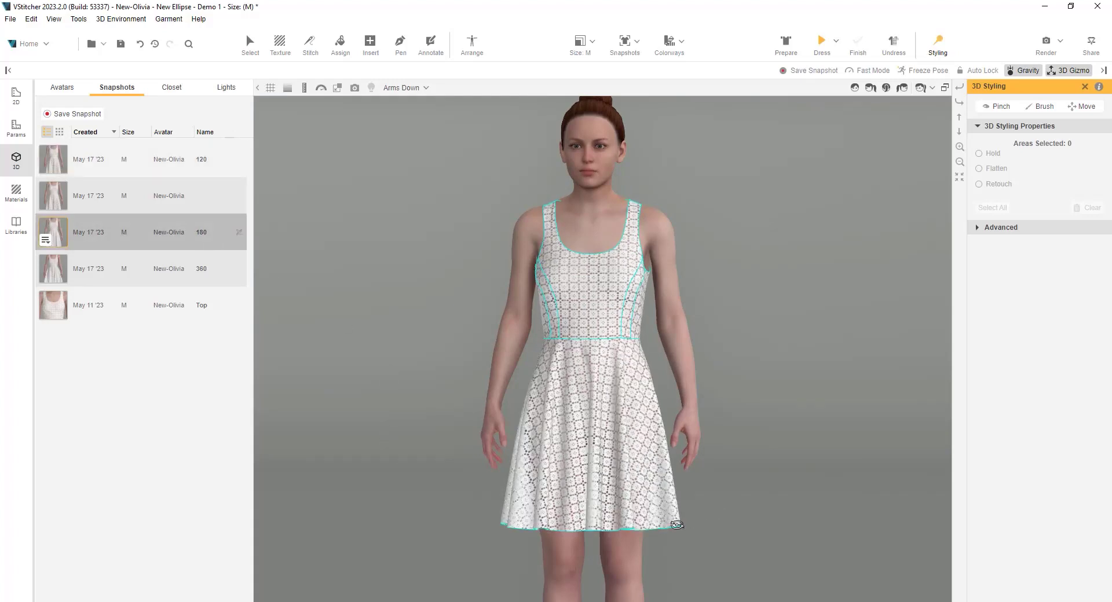
left_click_drag(677, 525, 724, 501)
left_click(179, 278)
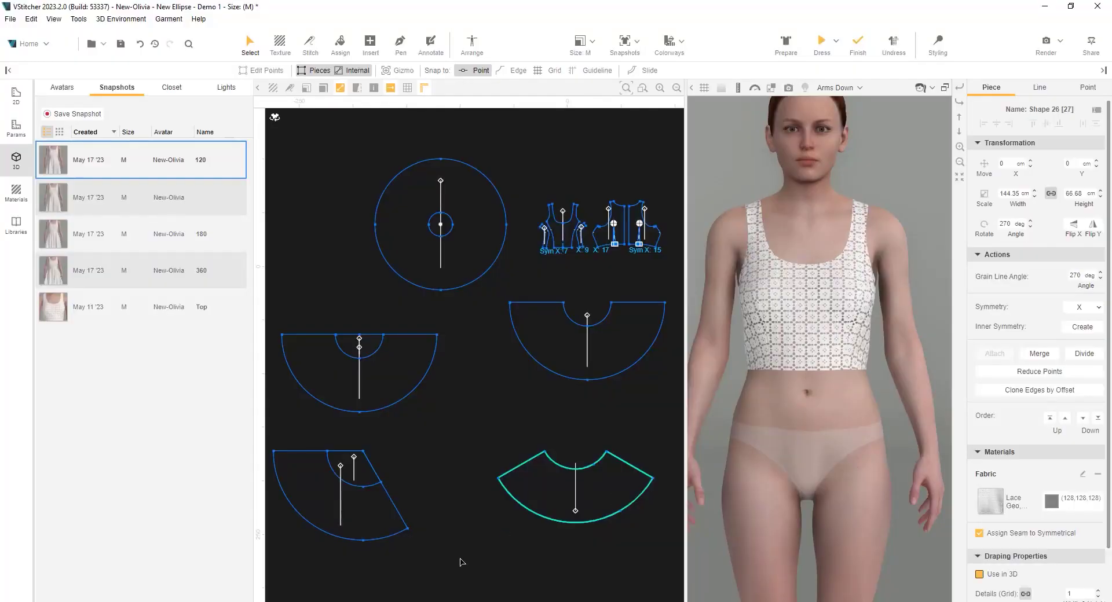
Step: Insert a 30° sector piece (Sector 120/4) with radius 33.33 cm in free canvas space
middle_click_drag(462, 562, 409, 454)
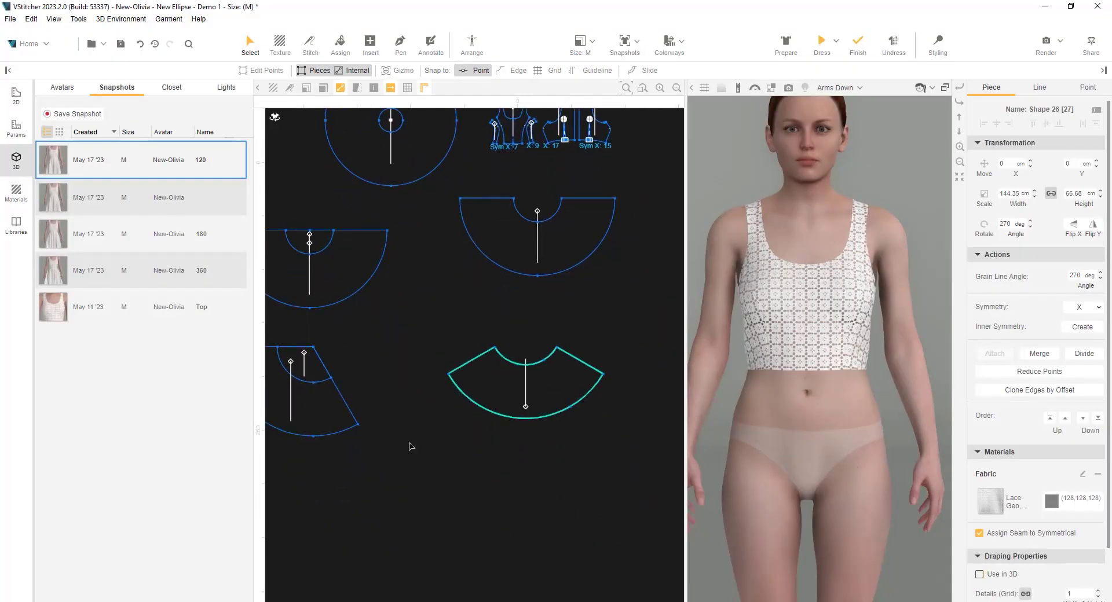
key("i")
left_click(442, 474)
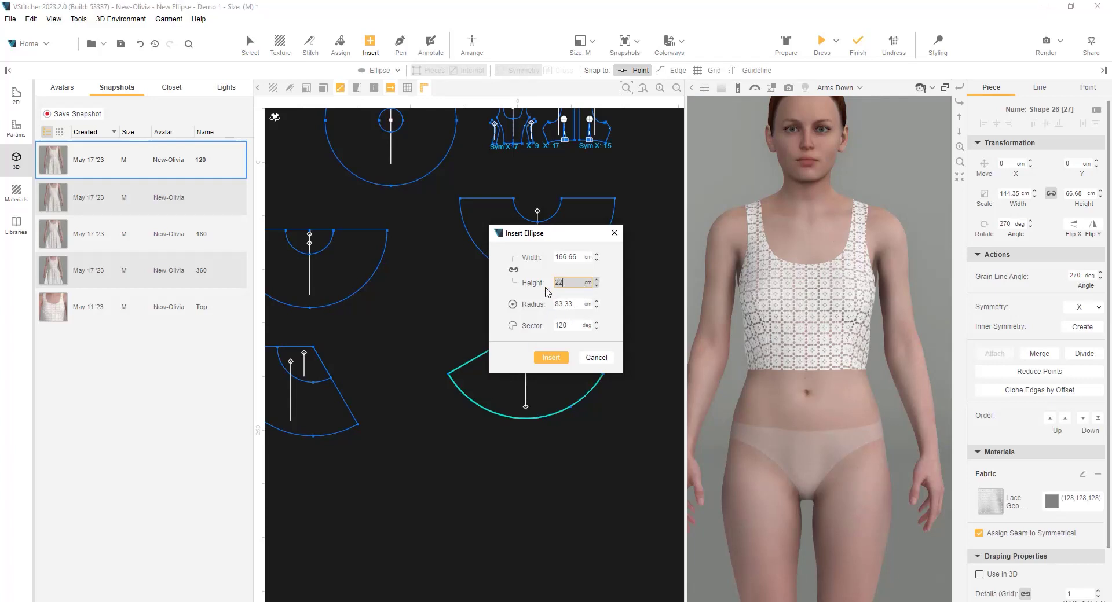
key("Return")
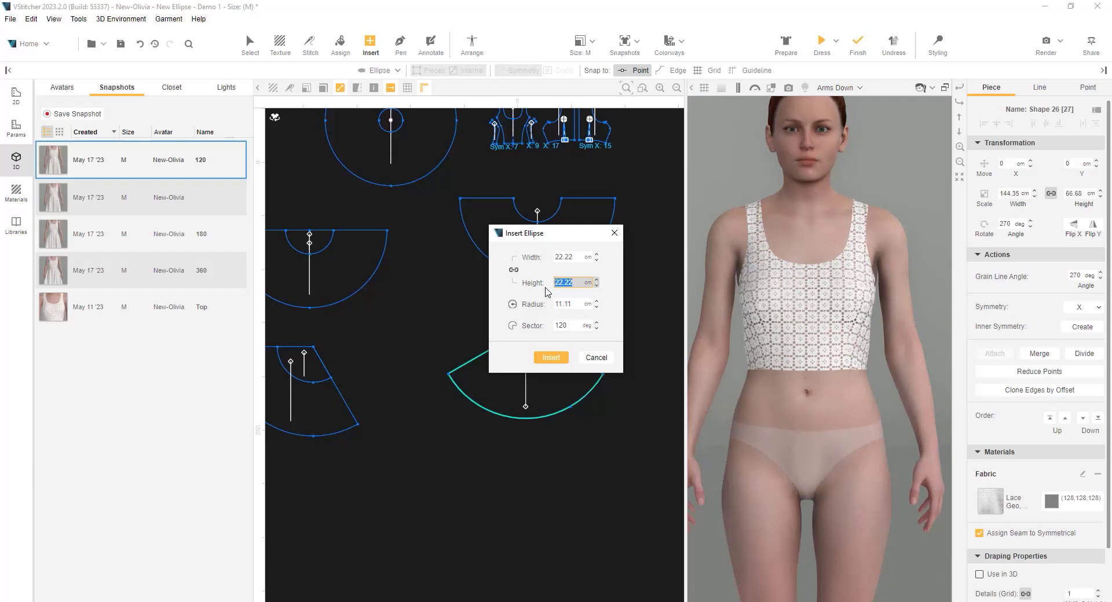
left_click(571, 328)
left_click(578, 306)
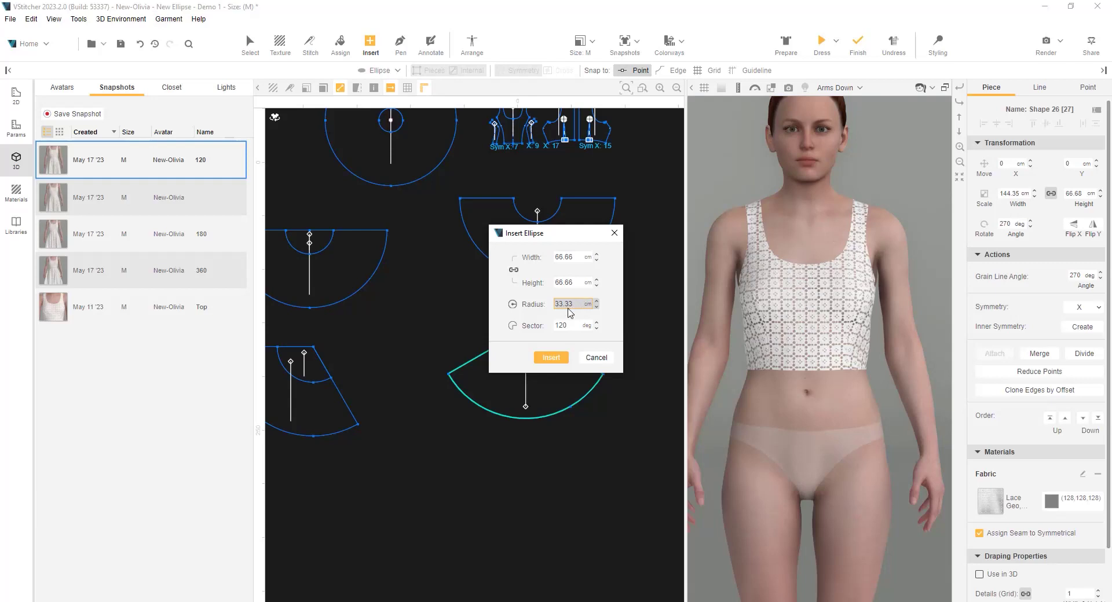
left_click(578, 326)
key("Return")
left_click(551, 358)
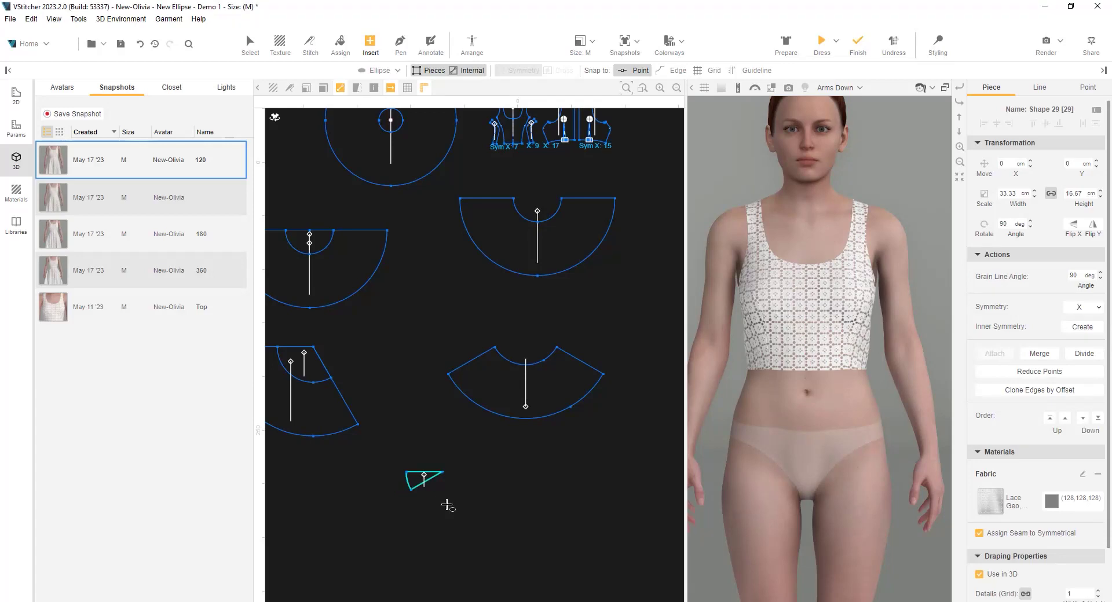
Step: Insert a second 30° sector with the radius increased by 5 cm (33.33+5)
left_click(474, 503)
left_click(578, 304)
type("+5")
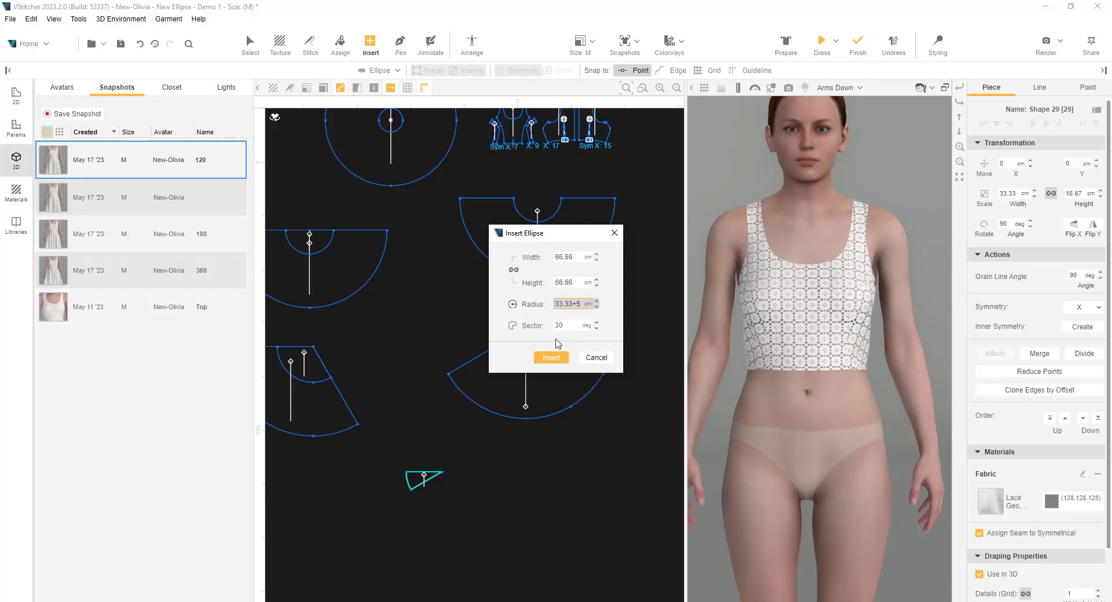
left_click(546, 358)
Step: Snap the small sector's apex onto the large sector's apex
scroll(423, 508, "up", 2)
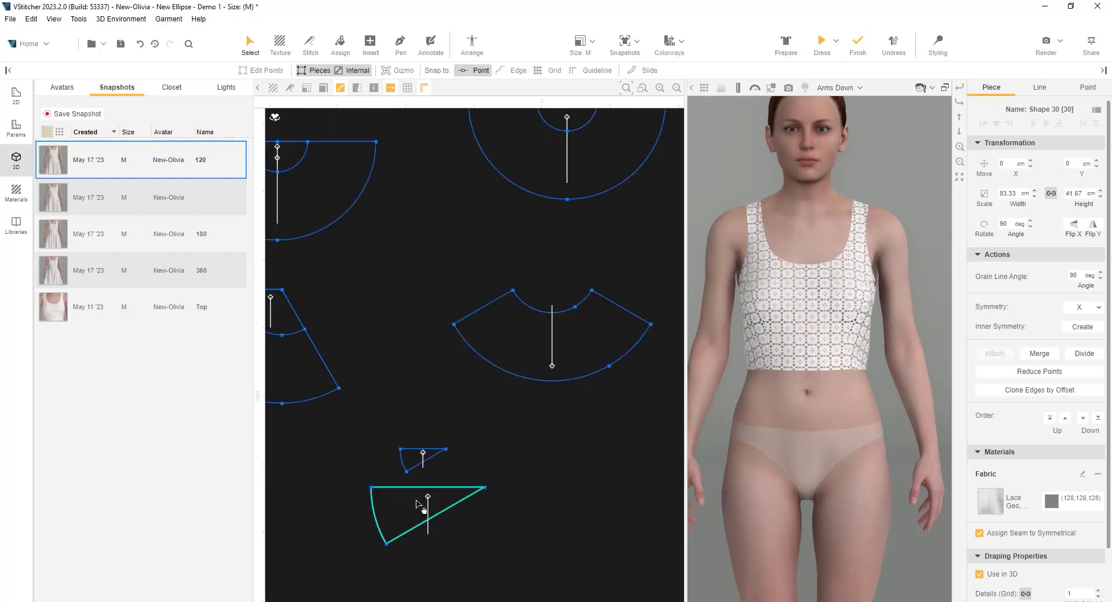
left_click_drag(420, 460, 459, 500)
middle_click_drag(470, 540, 529, 423)
Step: Extract a new skirt panel from the sector outline and place it below the originals
scroll(528, 422, "up", 3)
left_click(371, 44)
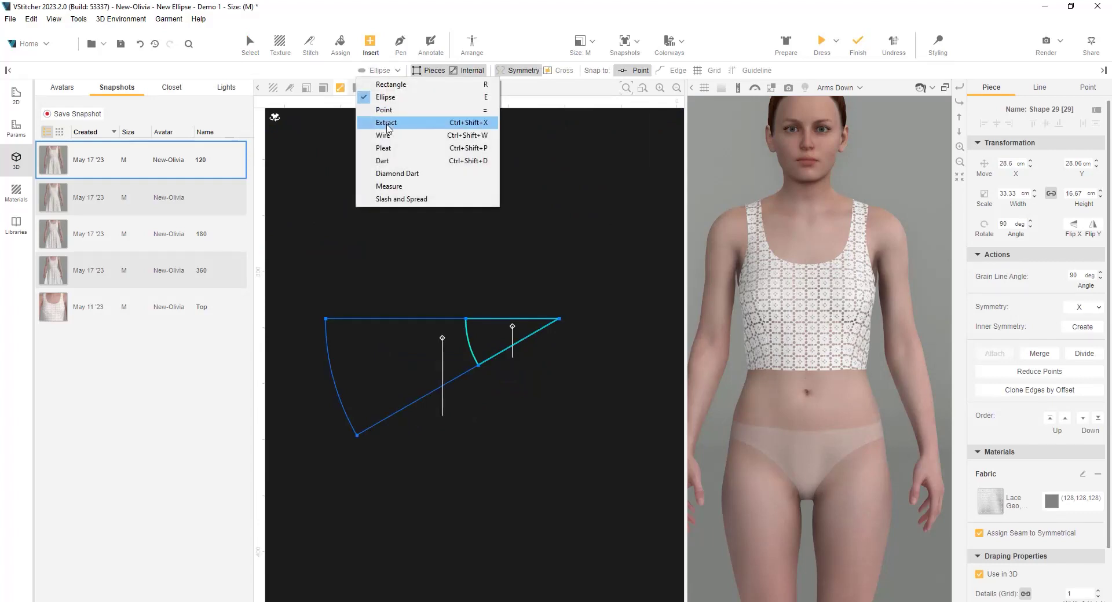
left_click(388, 124)
left_click(370, 336)
left_click_drag(367, 372, 454, 497)
scroll(454, 496, "down", 4)
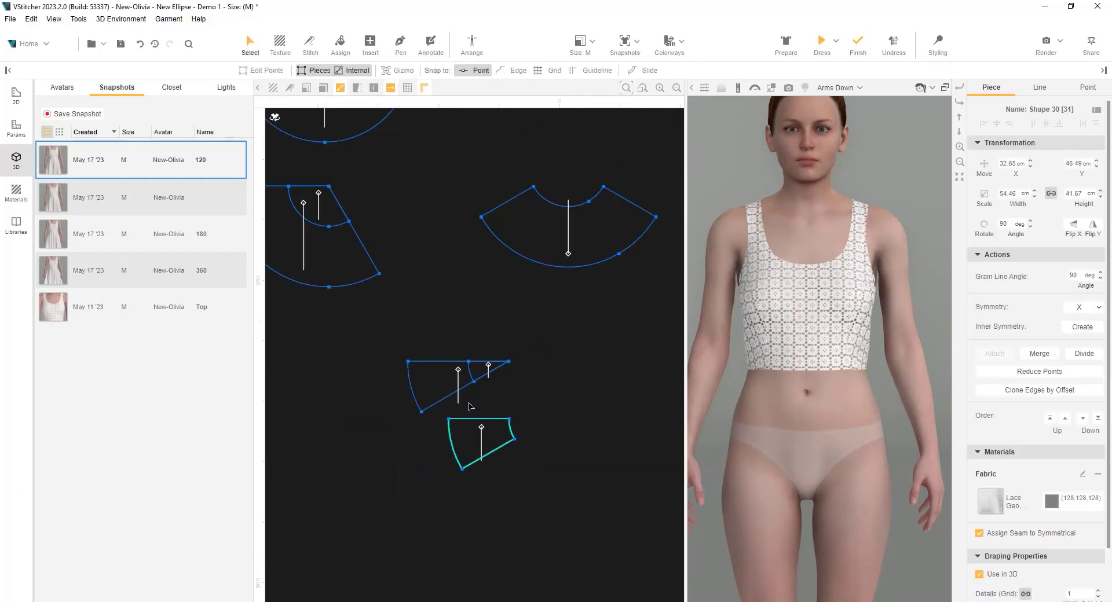
Step: Move the two upper sectors to the left and select the new panel's bottom edge
left_click_drag(416, 348, 527, 409)
left_click_drag(455, 379, 335, 389)
left_click(512, 438)
scroll(511, 440, "up", 3)
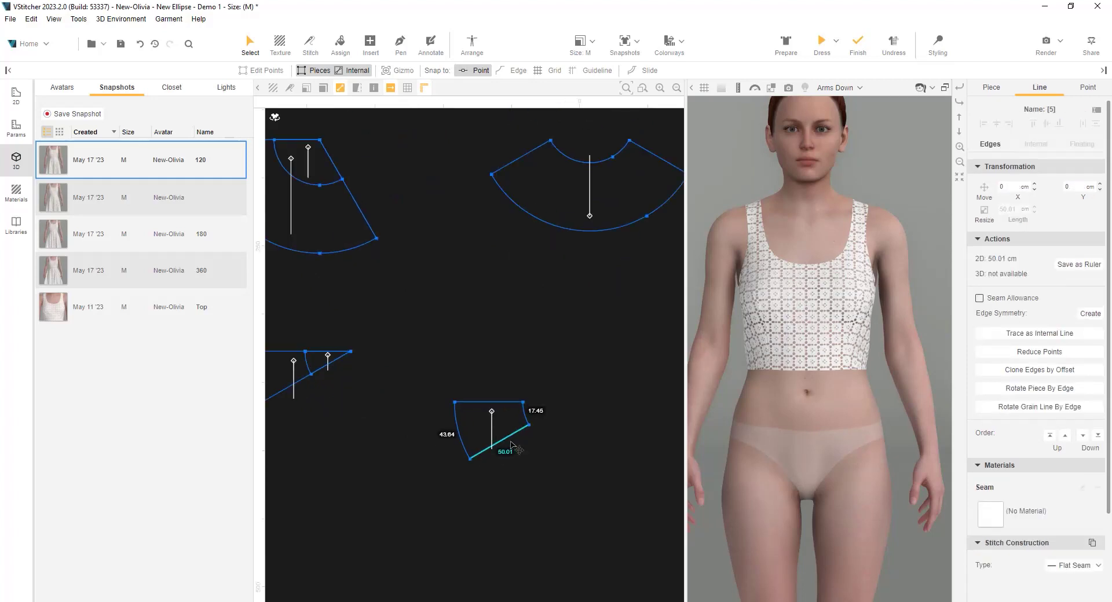
Step: Rotate the panel upright by its edge and set its grain line parallel to that edge
right_click(512, 446)
mouse_move(510, 519)
left_click(609, 531)
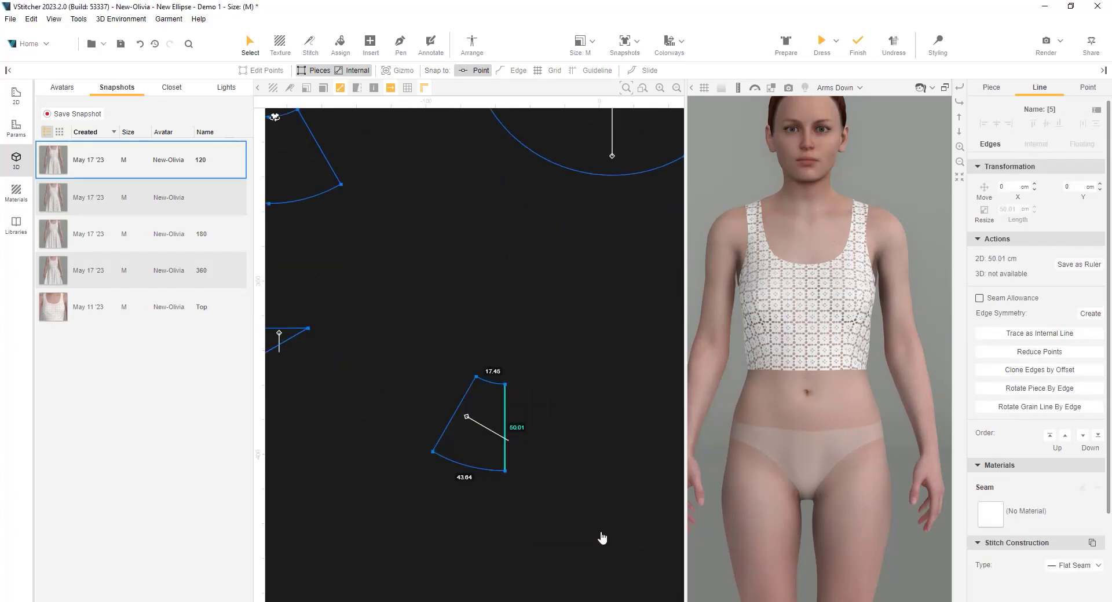
scroll(494, 397, "up", 2)
right_click(493, 393)
mouse_move(509, 492)
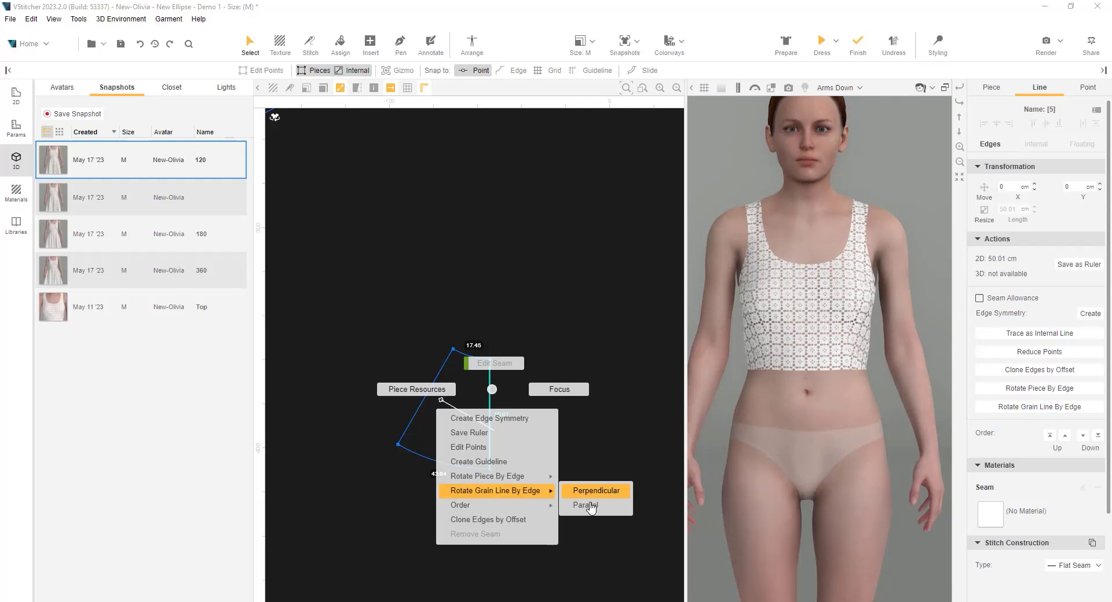
left_click(587, 506)
scroll(523, 411, "down", 2)
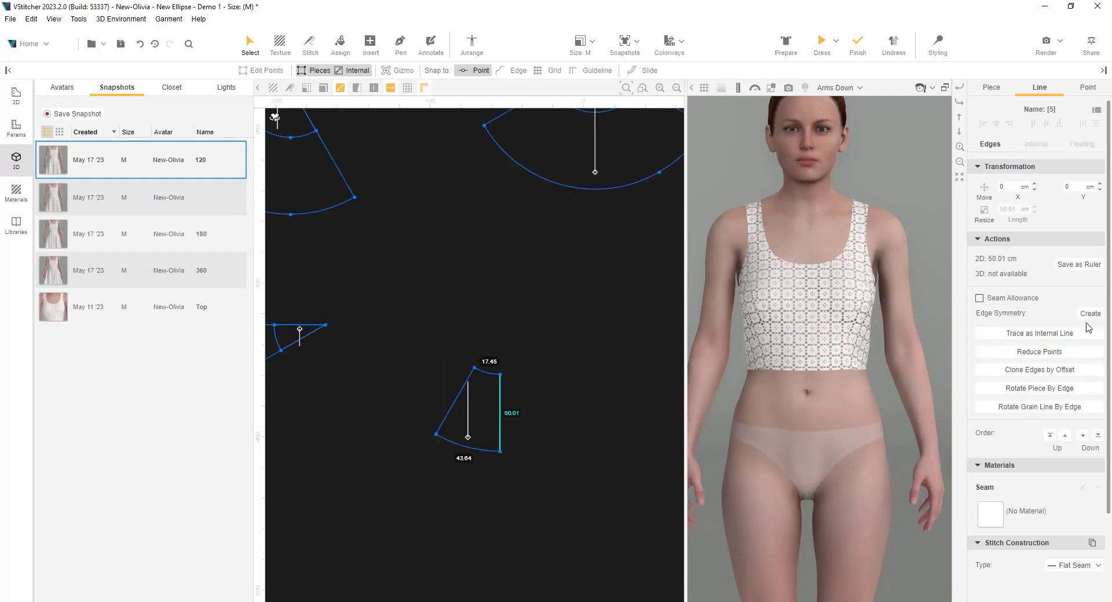
Step: Mirror the panel into a full front piece, then duplicate it as two symmetric back halves
left_click(1090, 315)
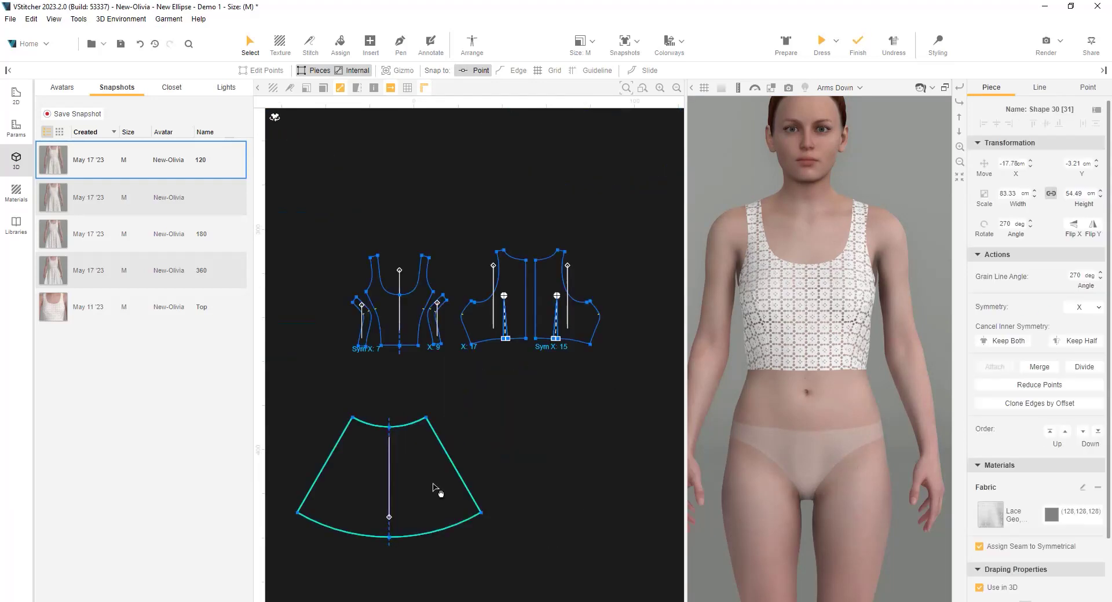
double_click(433, 484)
key("ctrl+d")
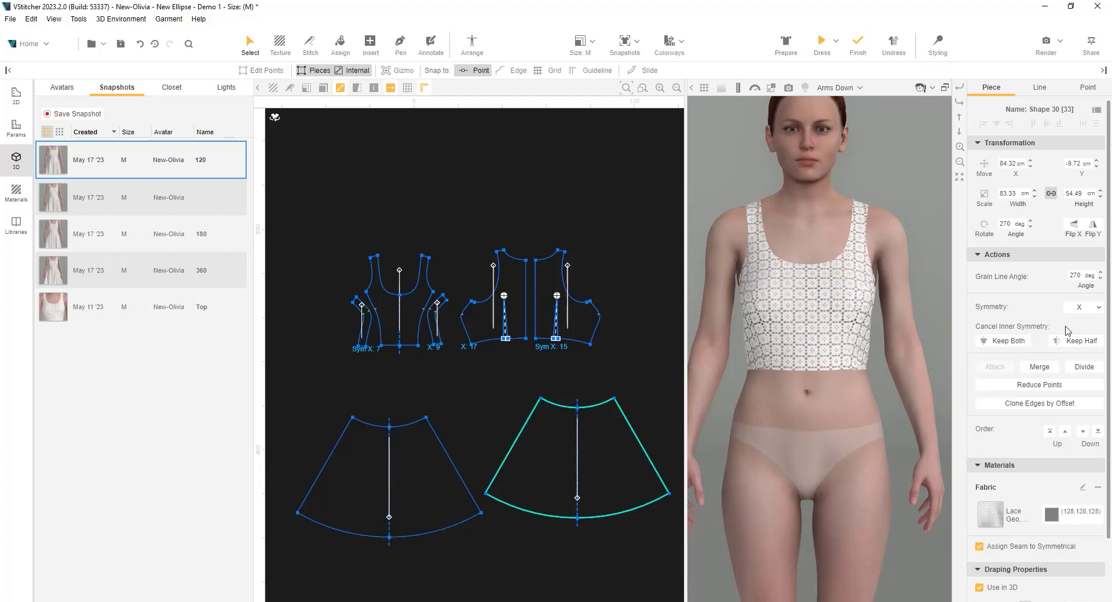
left_click(1070, 342)
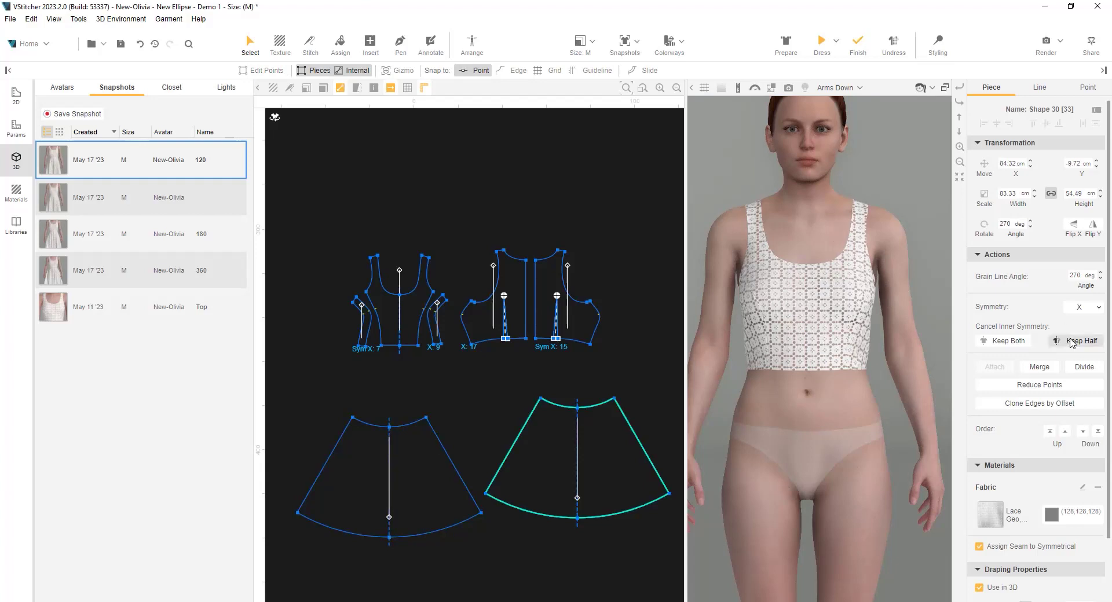
left_click(1084, 311)
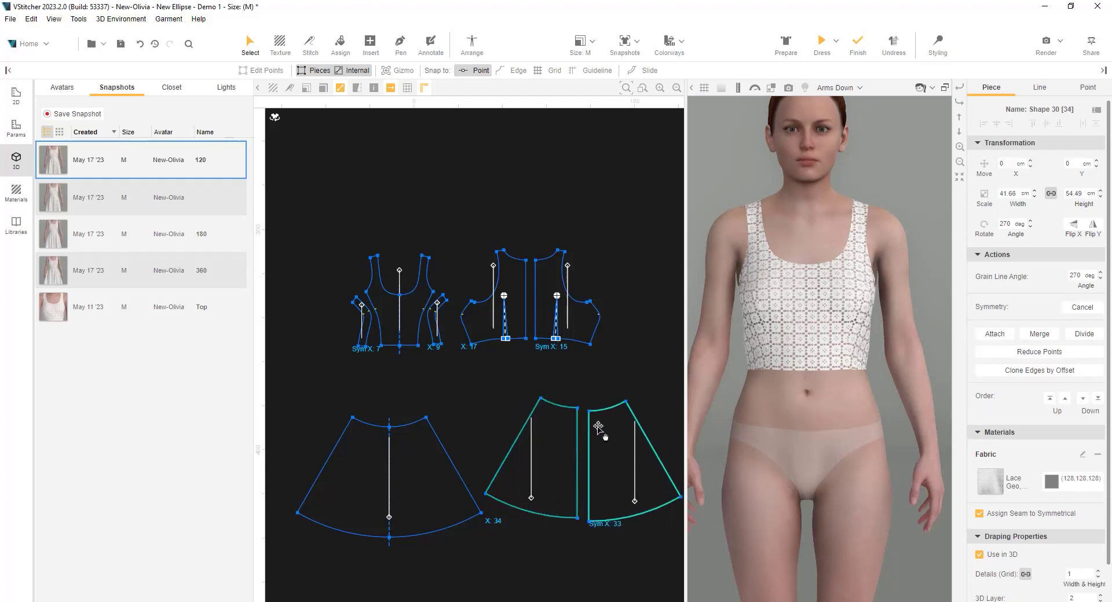
Step: Arrange the front skirt centred on the front silhouette and the two back halves on the back
left_click(472, 43)
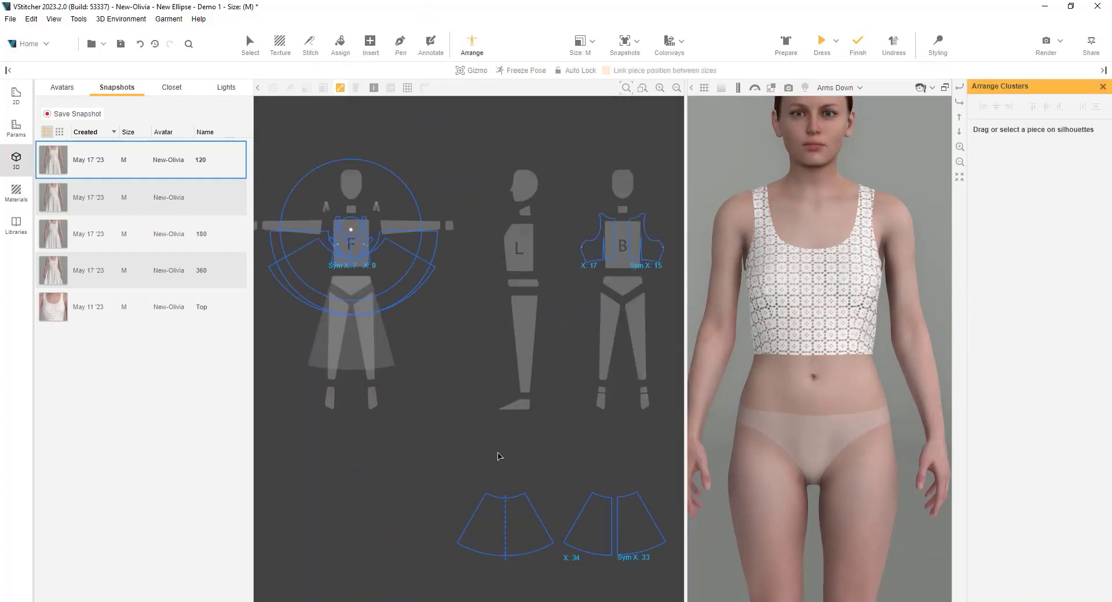
left_click_drag(502, 543, 355, 331)
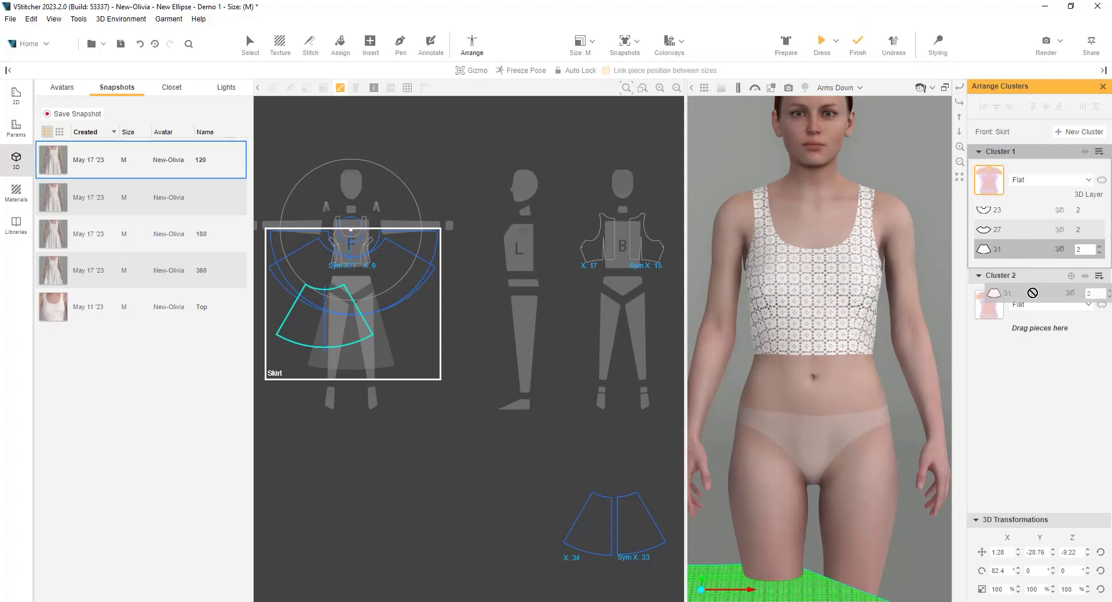
left_click(356, 368)
left_click_drag(586, 524, 601, 298)
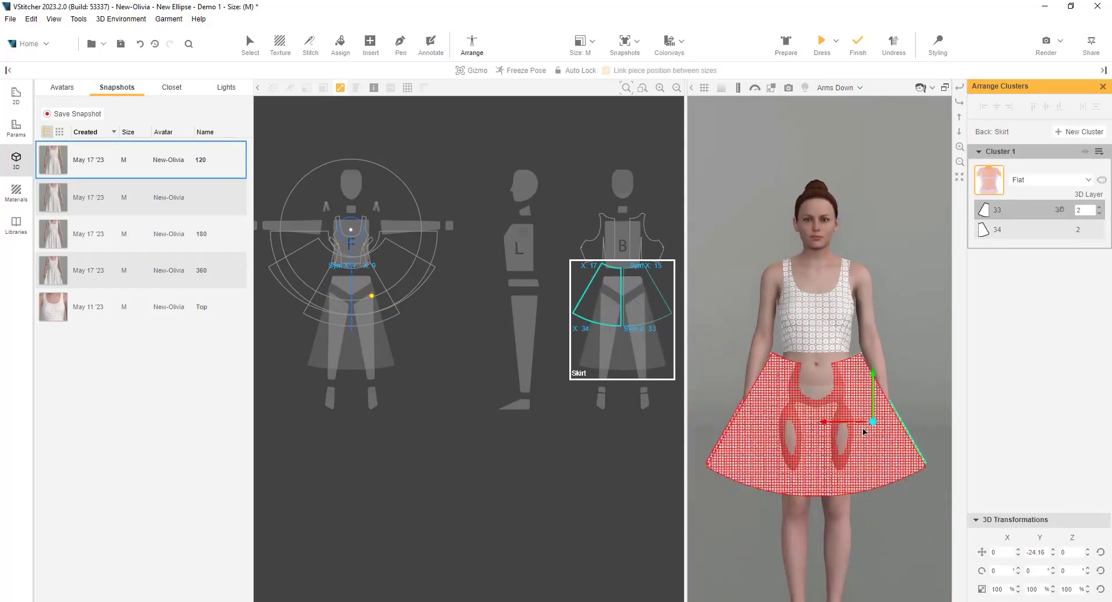
left_click_drag(898, 429, 826, 429)
Step: Nudge the front skirt into place and pick the four skirt waist edges as Multi Stitch sources
left_click(779, 428)
left_click_drag(745, 428, 732, 429)
left_click(310, 45)
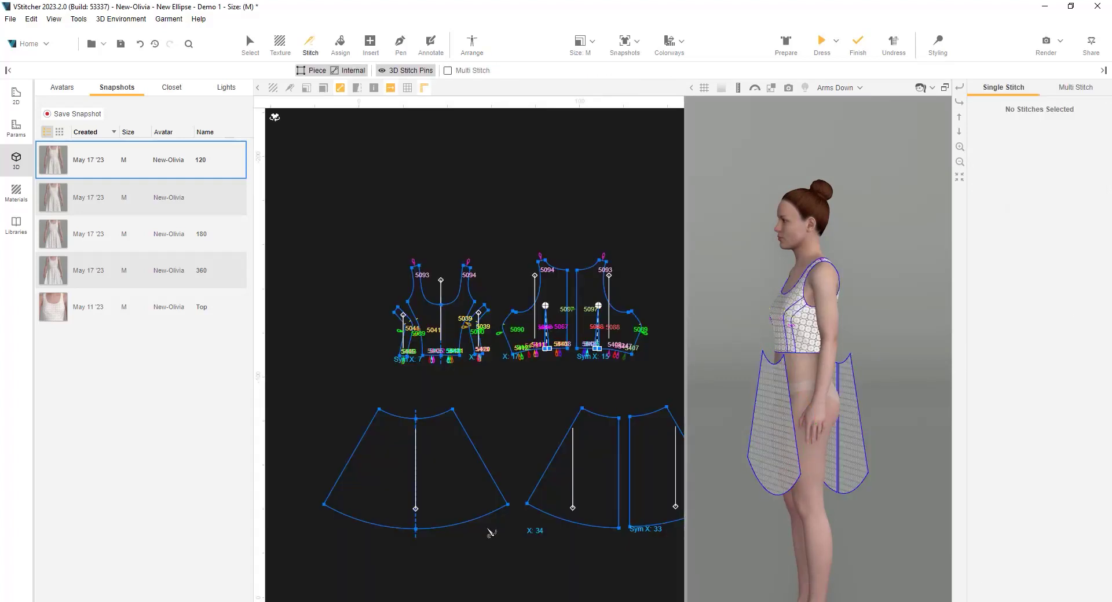
scroll(492, 533, "up", 2)
middle_click_drag(507, 535, 539, 535)
left_click(1075, 87)
left_click(708, 369)
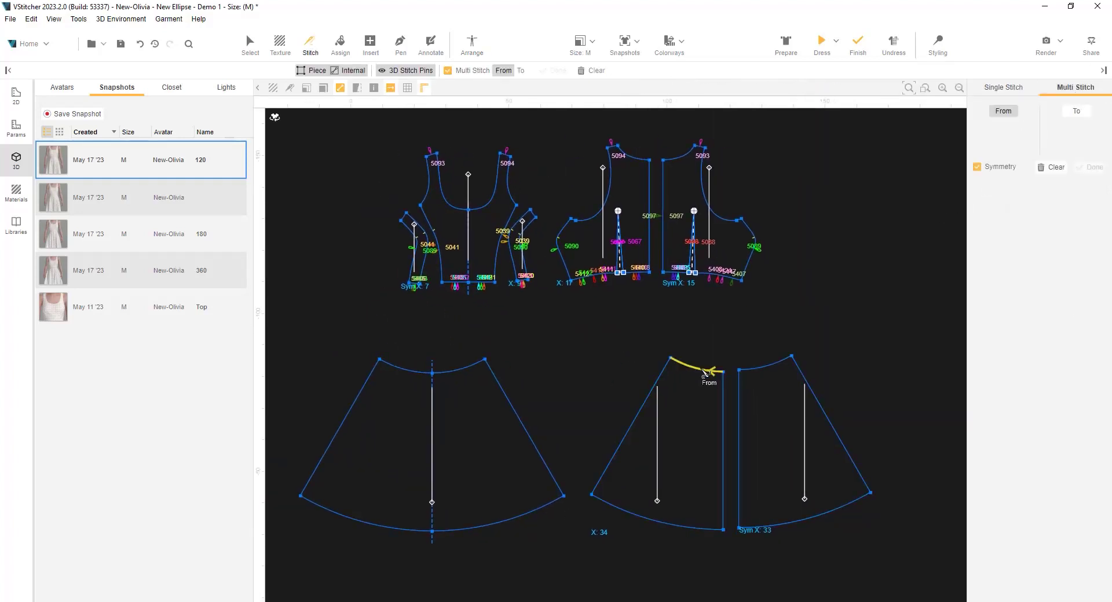
left_click(464, 366)
left_click(405, 368)
left_click(783, 365)
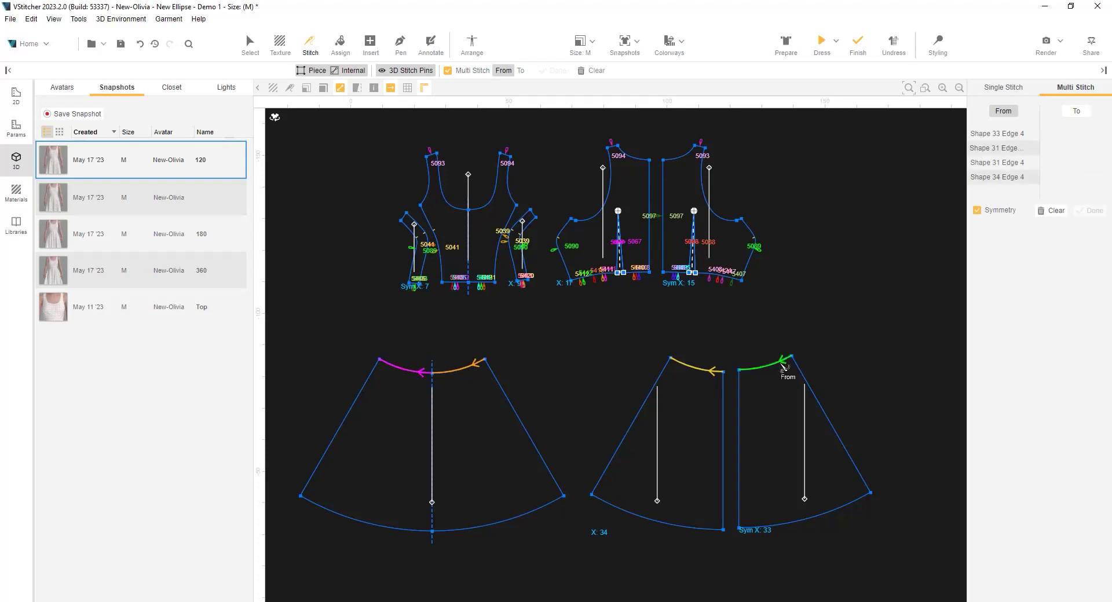
Step: Stitch the skirt waist edges to the eight bodice hem edges with symmetric stitching off
left_click(1076, 111)
left_click(977, 210)
scroll(649, 288, "up", 2)
left_click(648, 275)
left_click(582, 274)
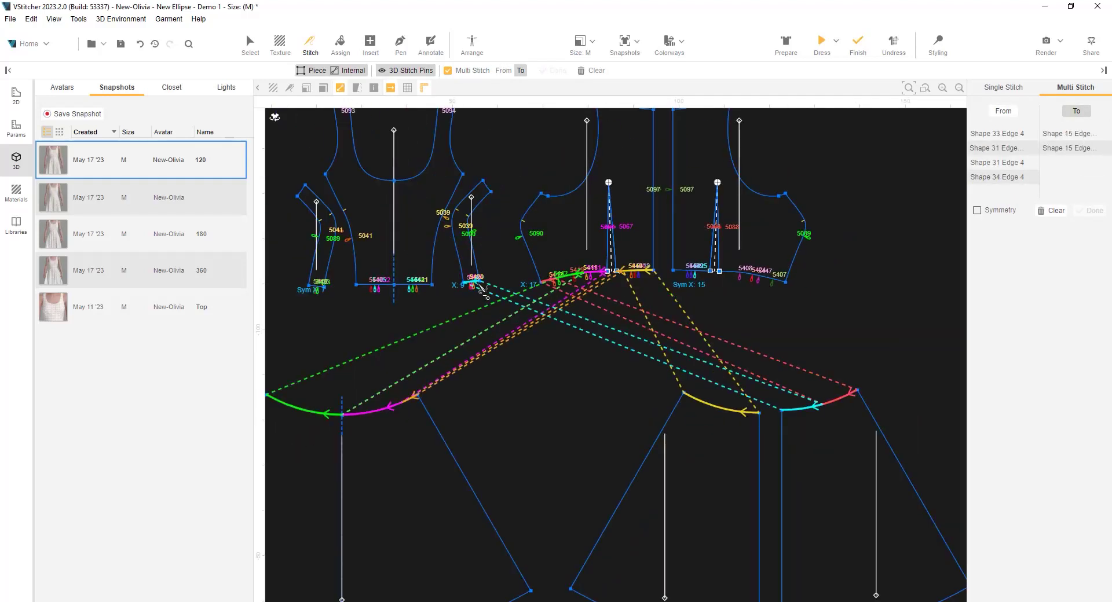
left_click(473, 283)
left_click(417, 285)
left_click(375, 285)
left_click(324, 288)
left_click(755, 281)
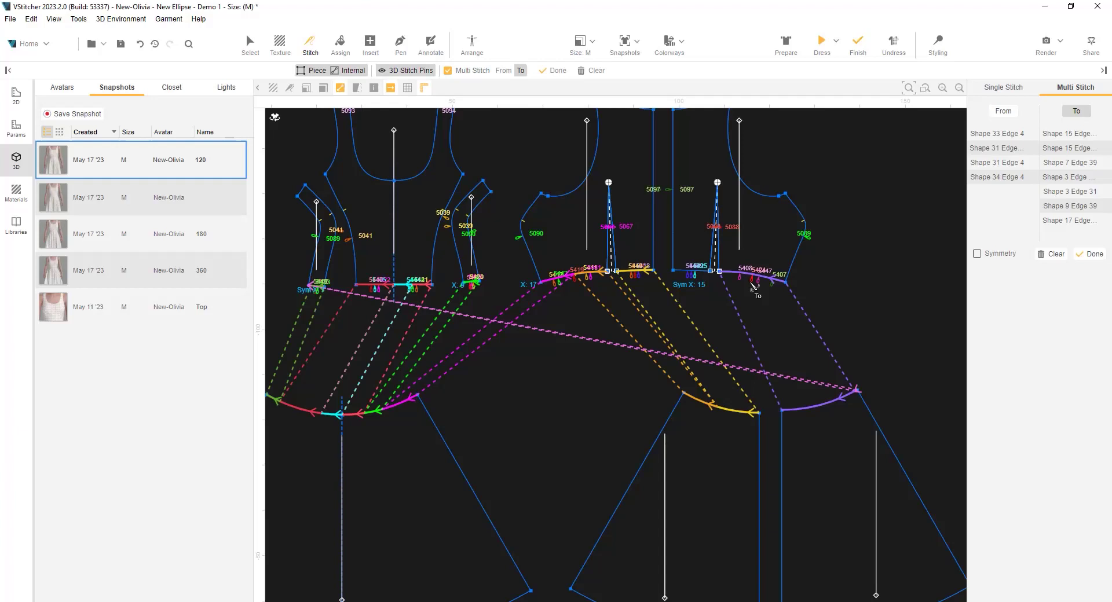
left_click(697, 272)
left_click(1091, 268)
Step: Stitch the skirt's two side seams and the centre-back seam
scroll(485, 495, "down", 2)
scroll(485, 496, "down", 1)
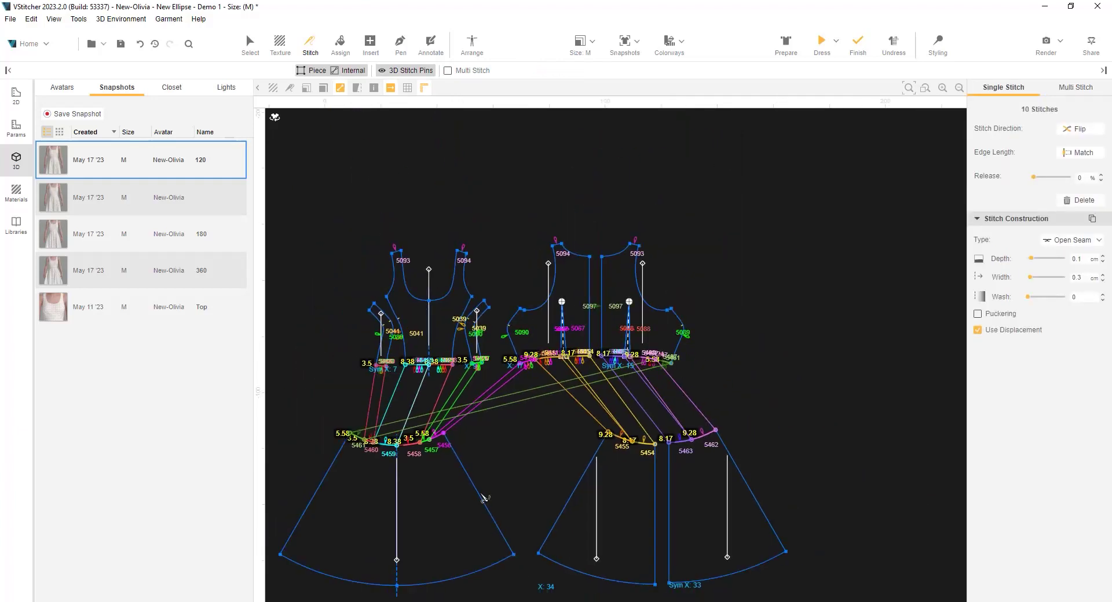
left_click(484, 497)
left_click(570, 497)
left_click(657, 514)
left_click(674, 510)
left_click(786, 43)
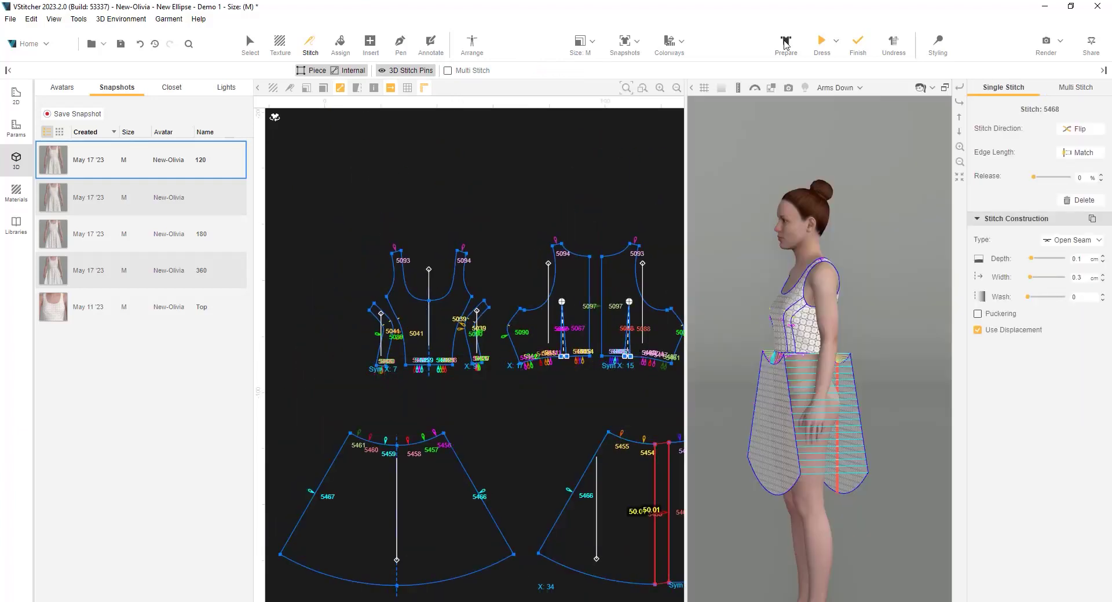
Step: Simulate the lace dress with the four-panel 120° skirt and orbit to a front view
left_click(822, 42)
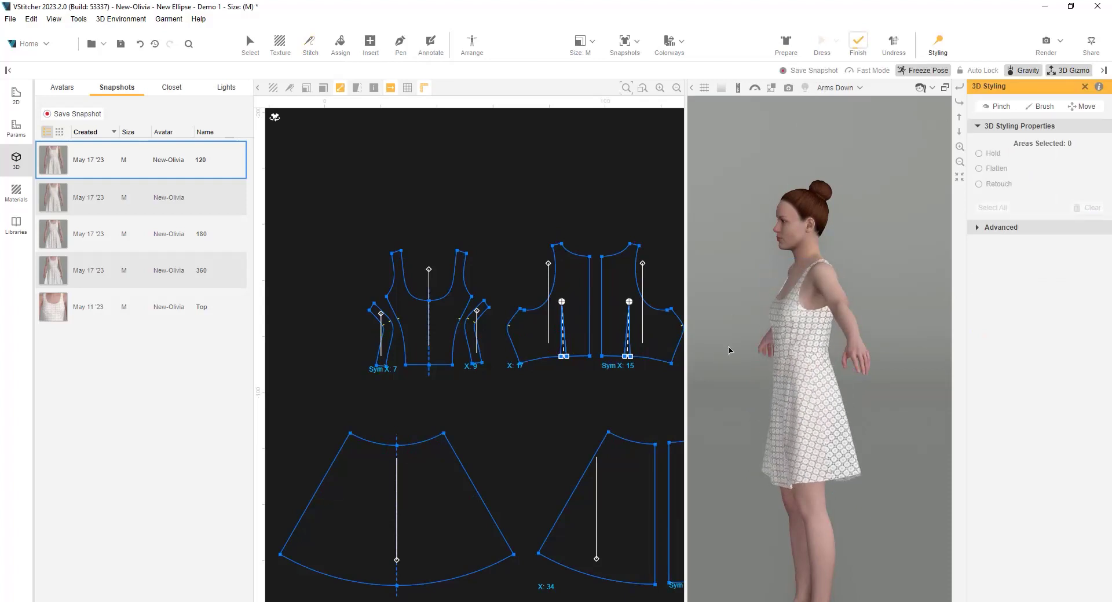
right_click_drag(857, 230, 806, 219)
scroll(805, 218, "up", 3)
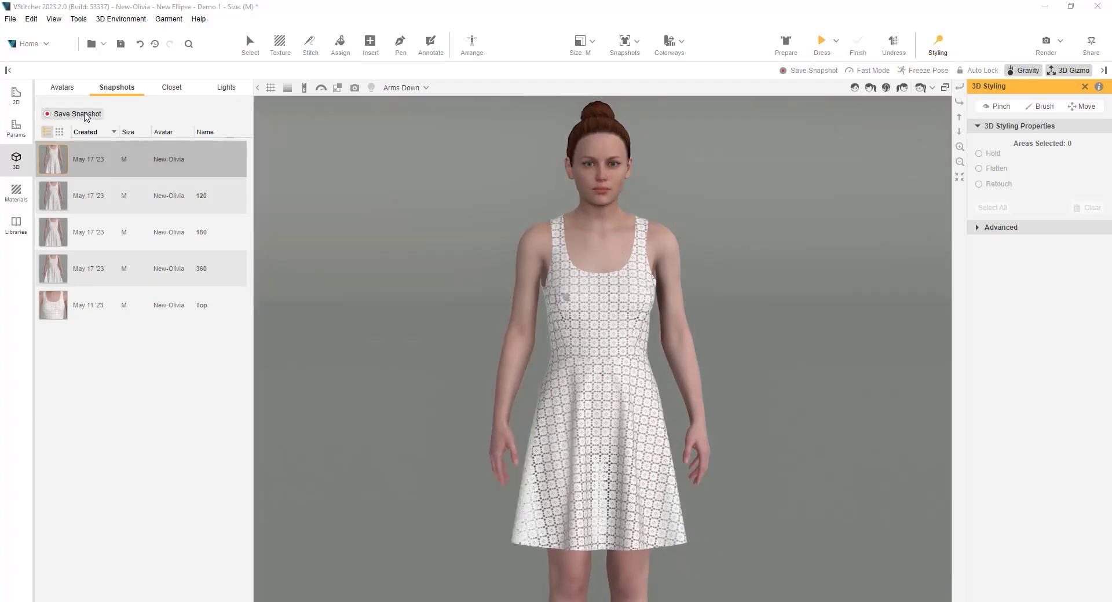
Step: Save the draped dress as a snapshot named '120/4'
left_click(74, 113)
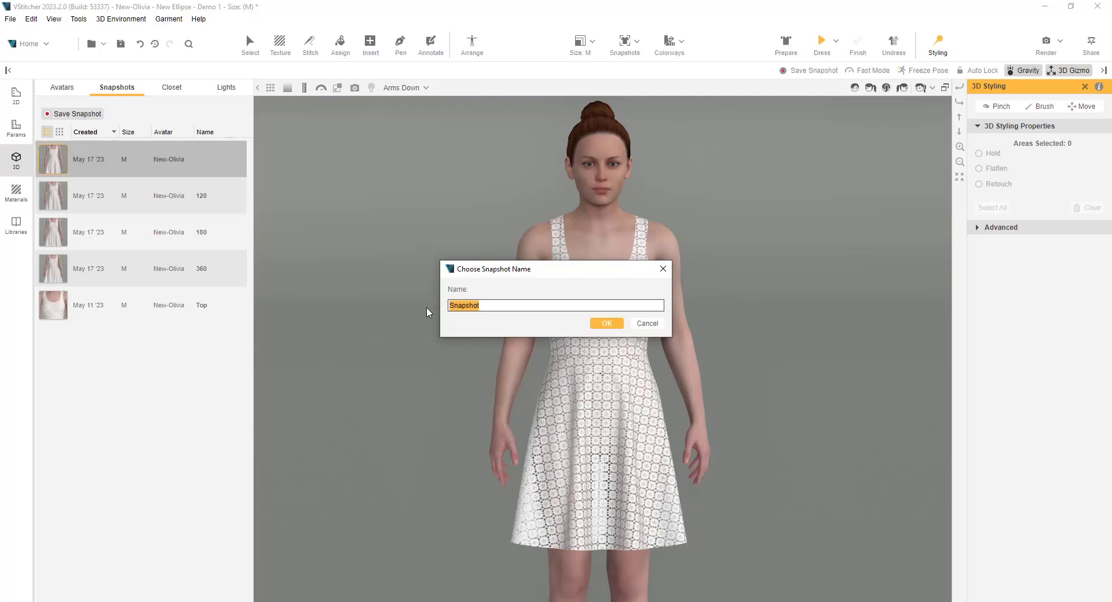
type("120/4")
left_click(606, 323)
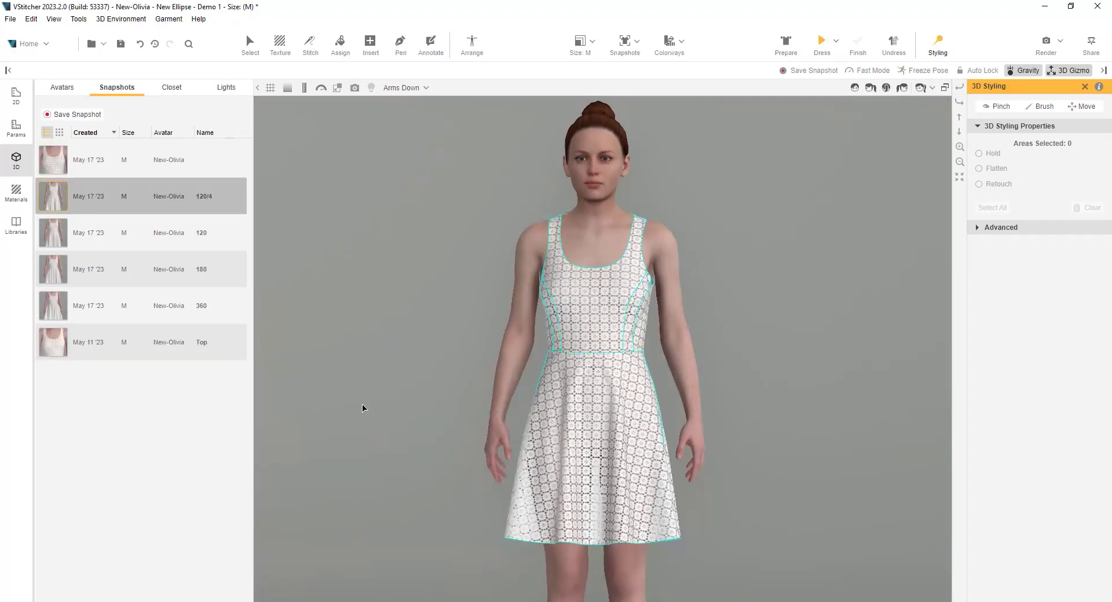
right_click_drag(372, 443, 389, 444)
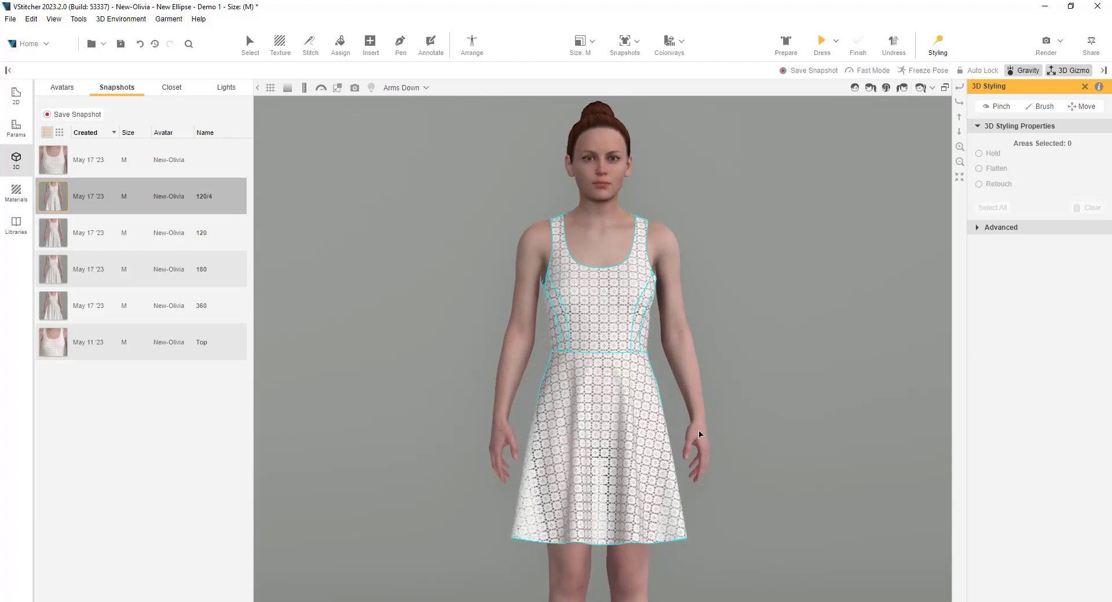
Step: Load the 180 snapshot, then the 360 snapshot for comparison
left_click(139, 278)
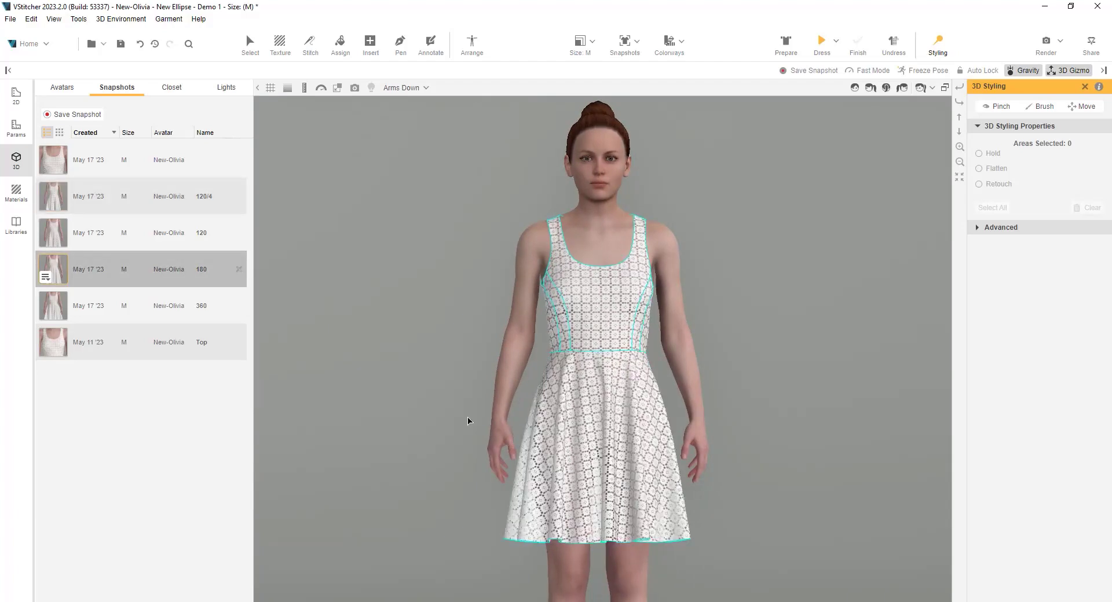
left_click_drag(690, 467, 528, 526)
left_click(224, 315)
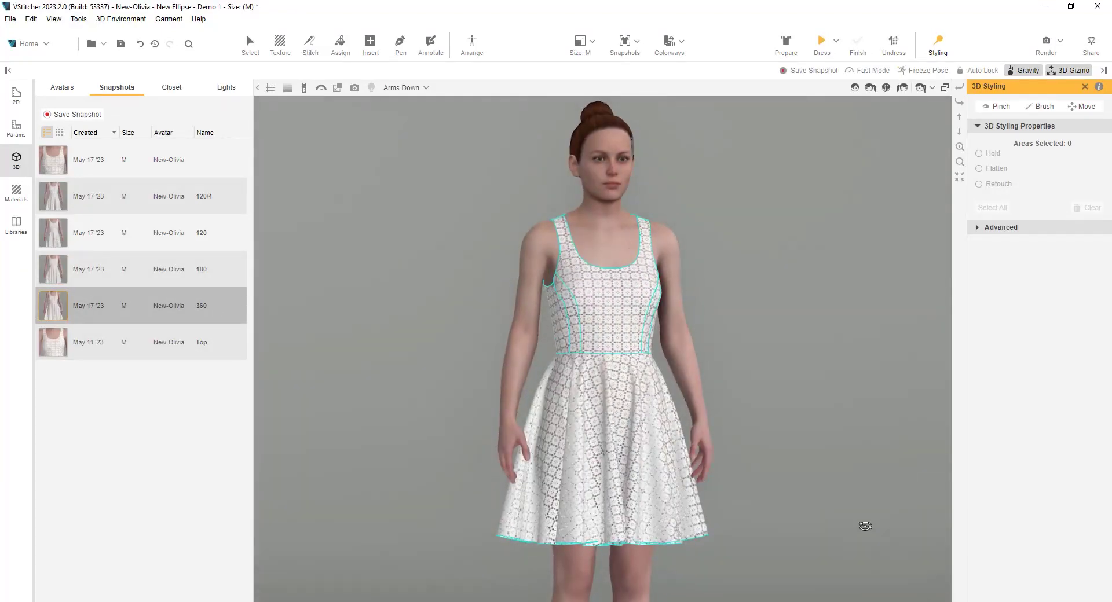